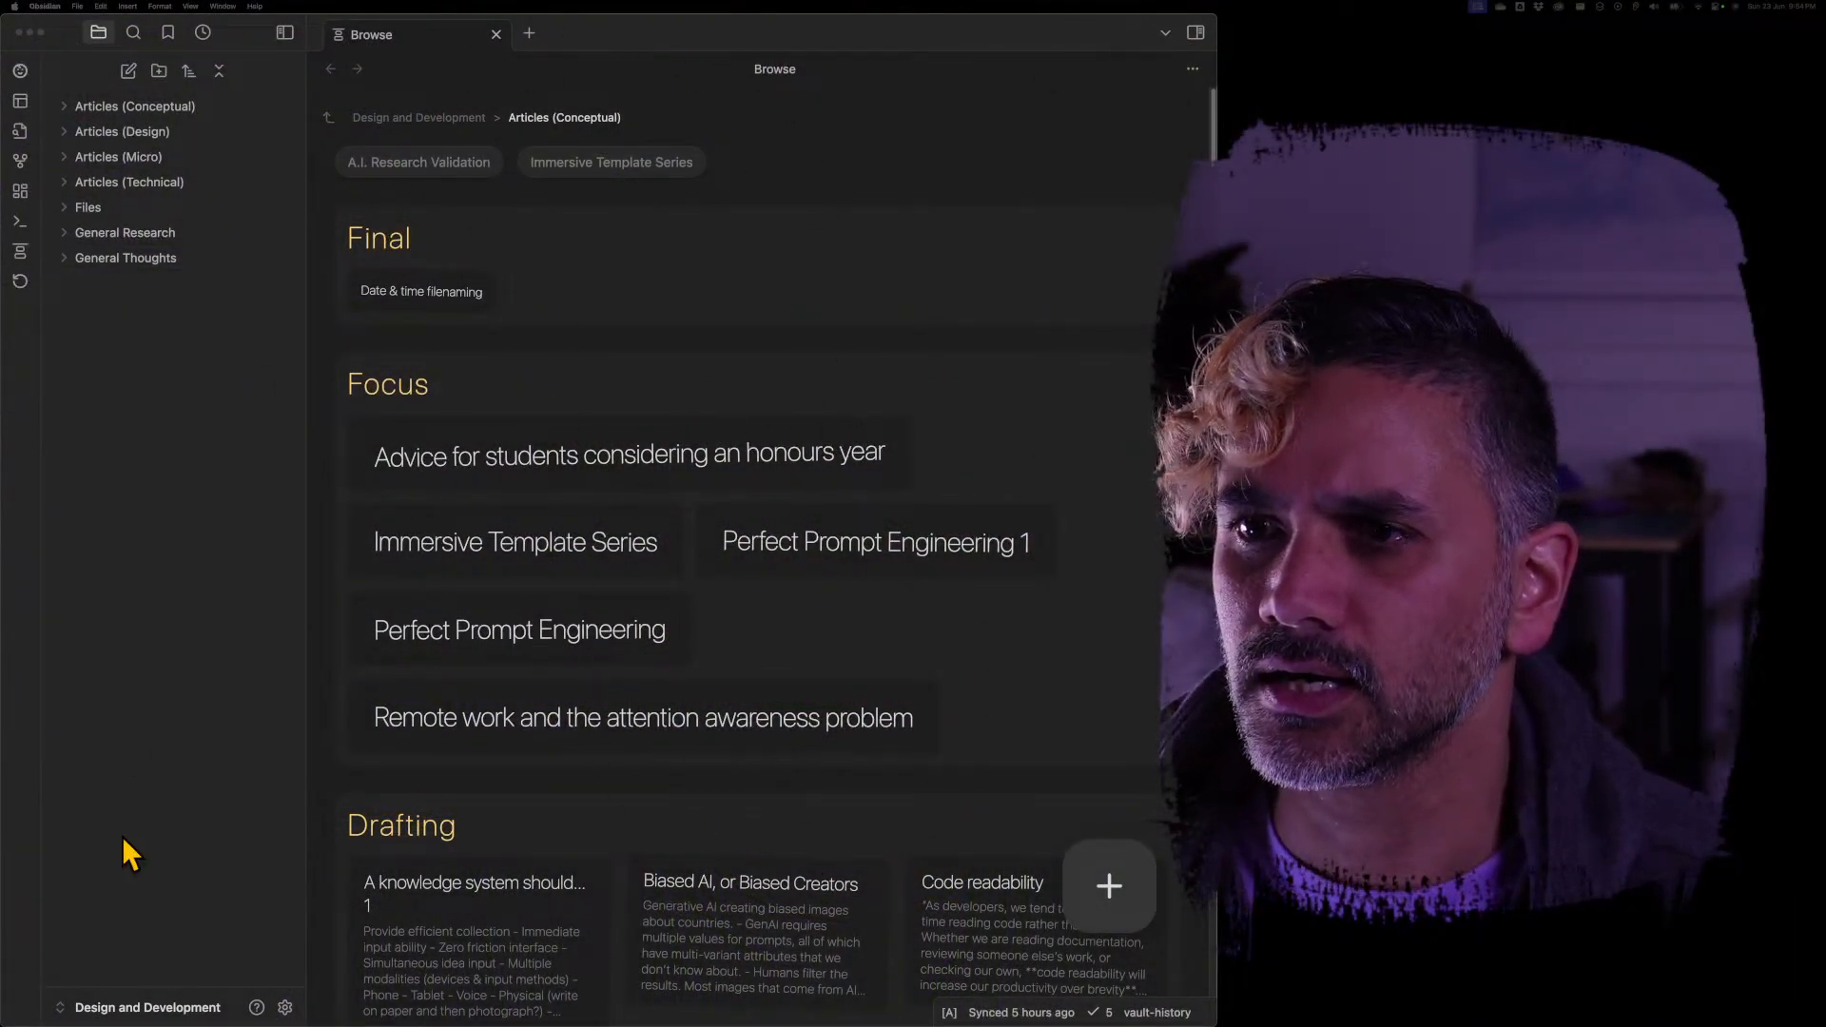
Go through the settings to the Community plugins list and into the Ink plugin's settings
click(283, 1007)
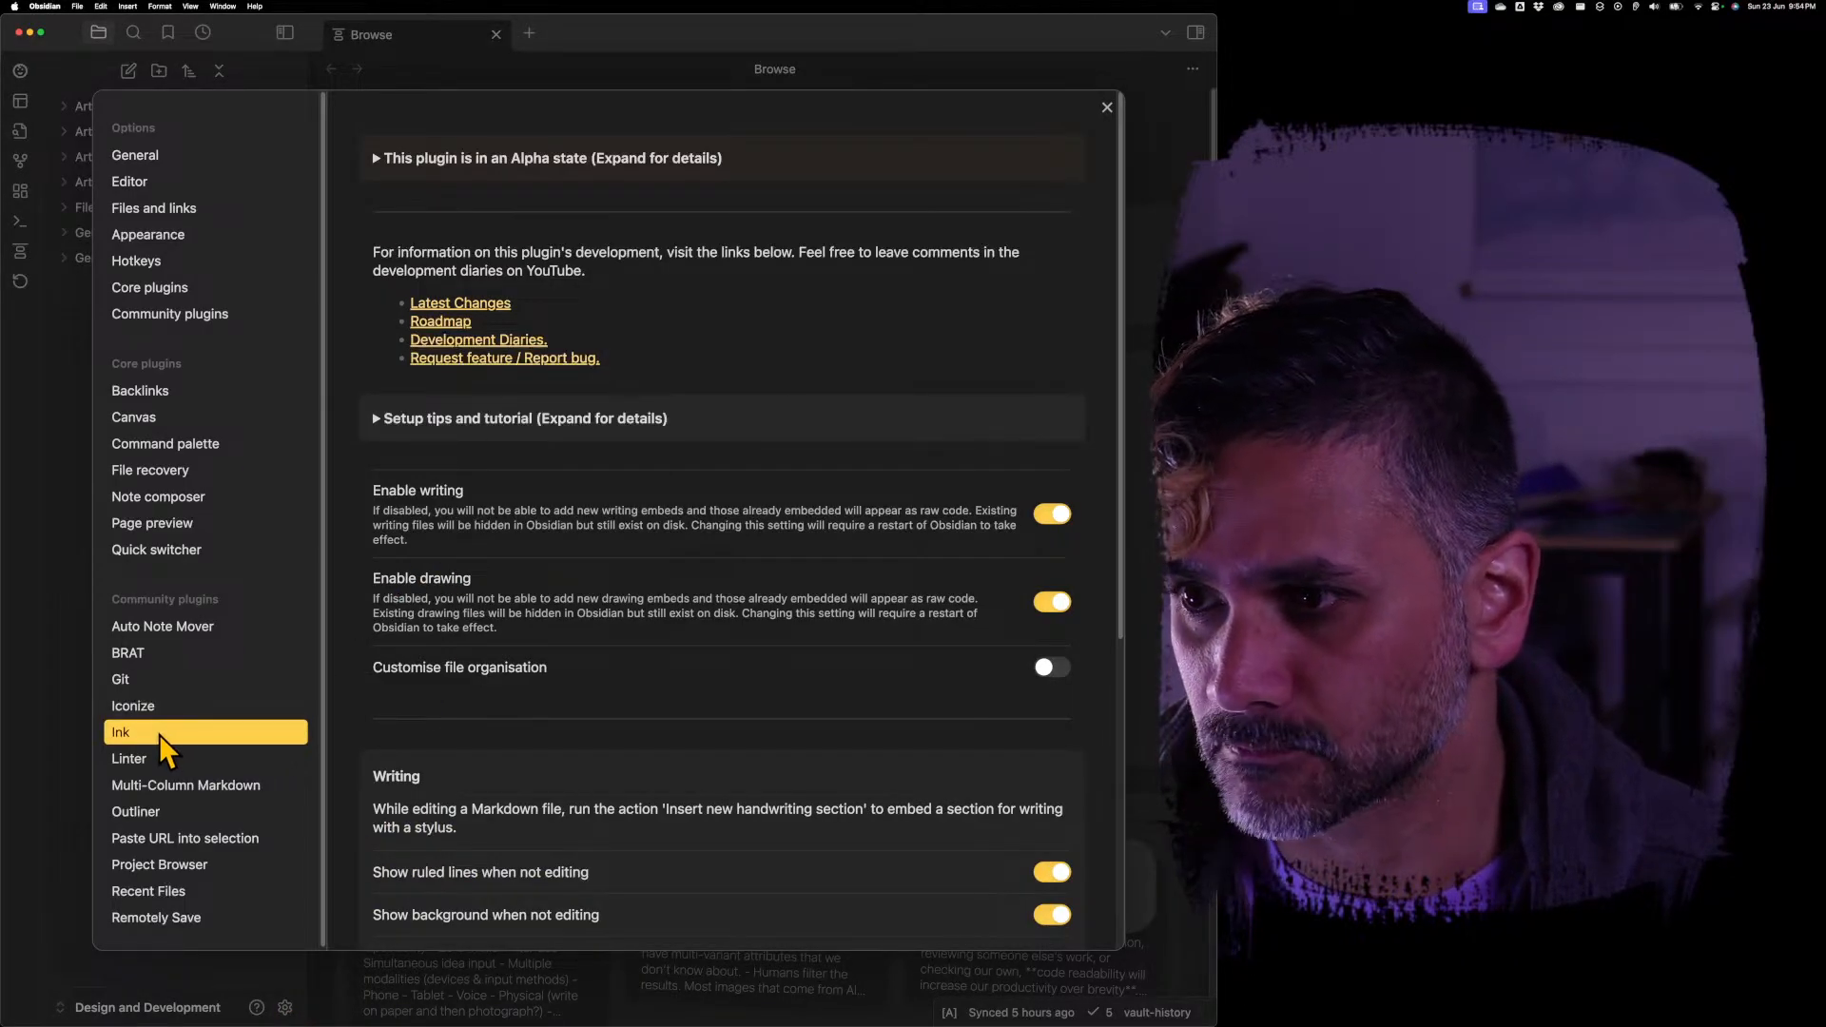
click(157, 307)
scroll(636, 652, down, 5)
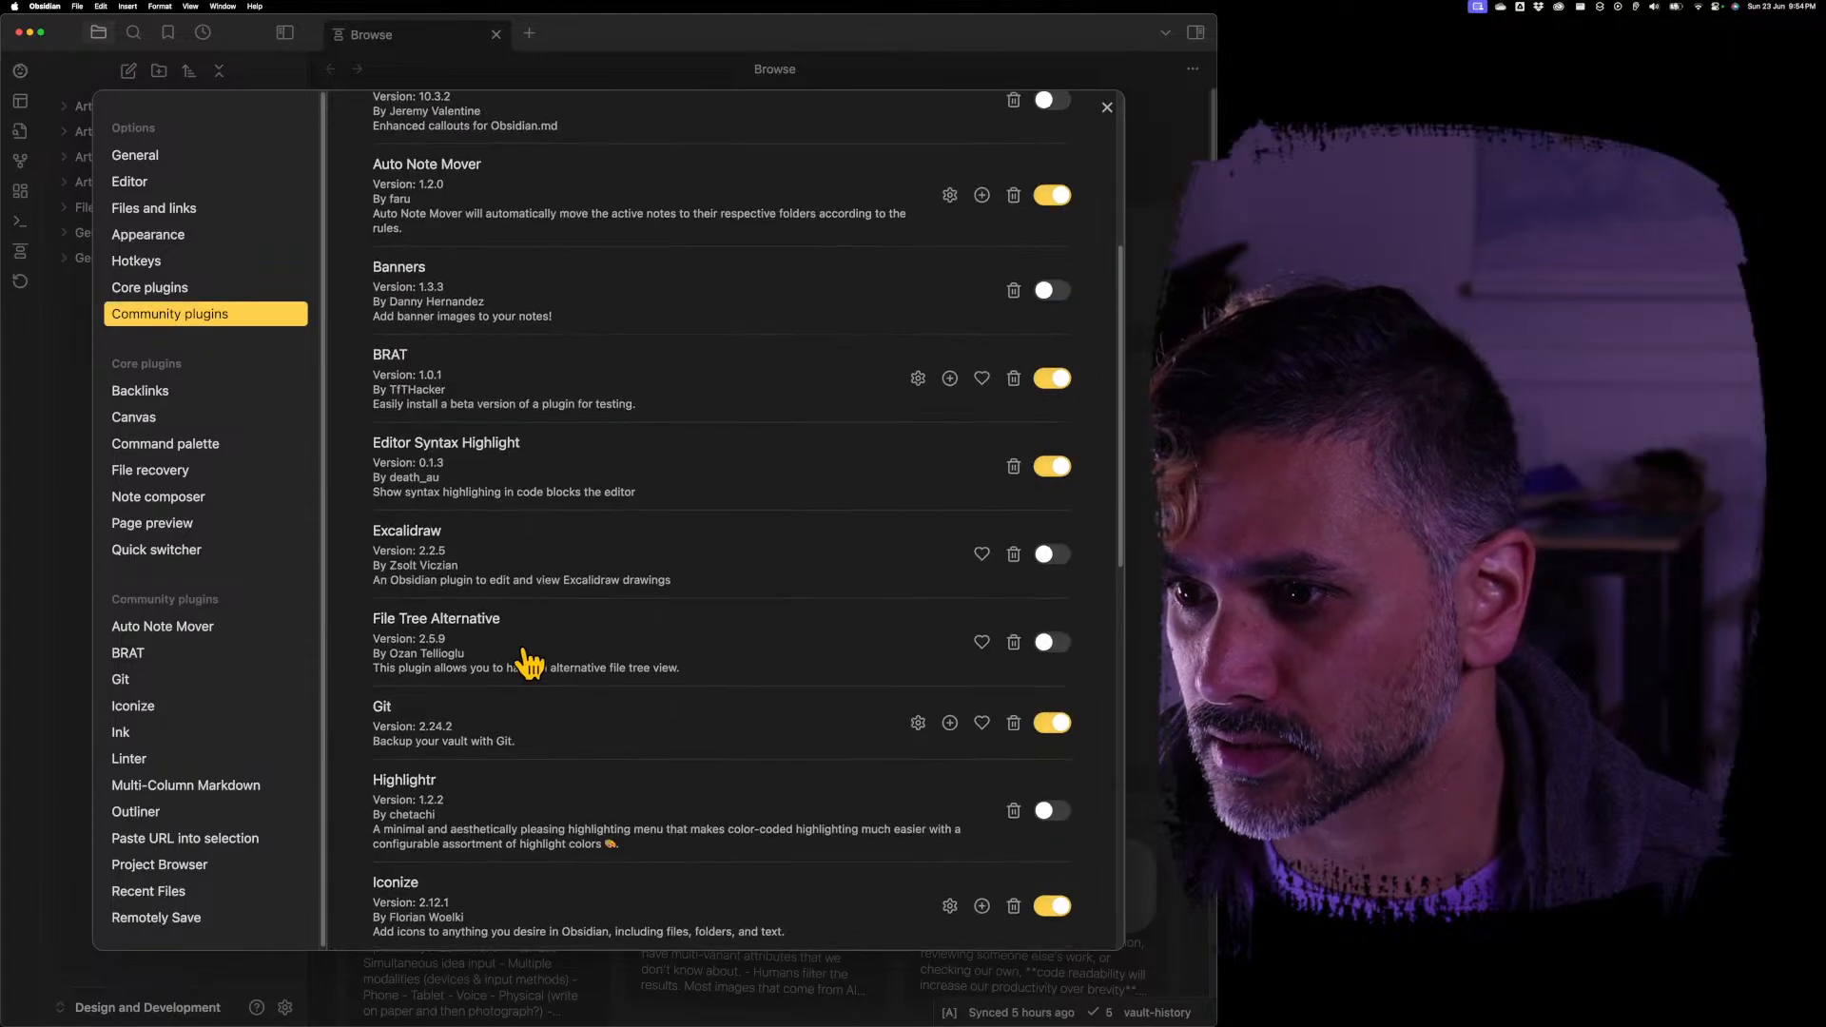
scroll(518, 672, down, 5)
scroll(509, 652, down, 5)
scroll(514, 572, up, 2)
scroll(471, 385, up, 1)
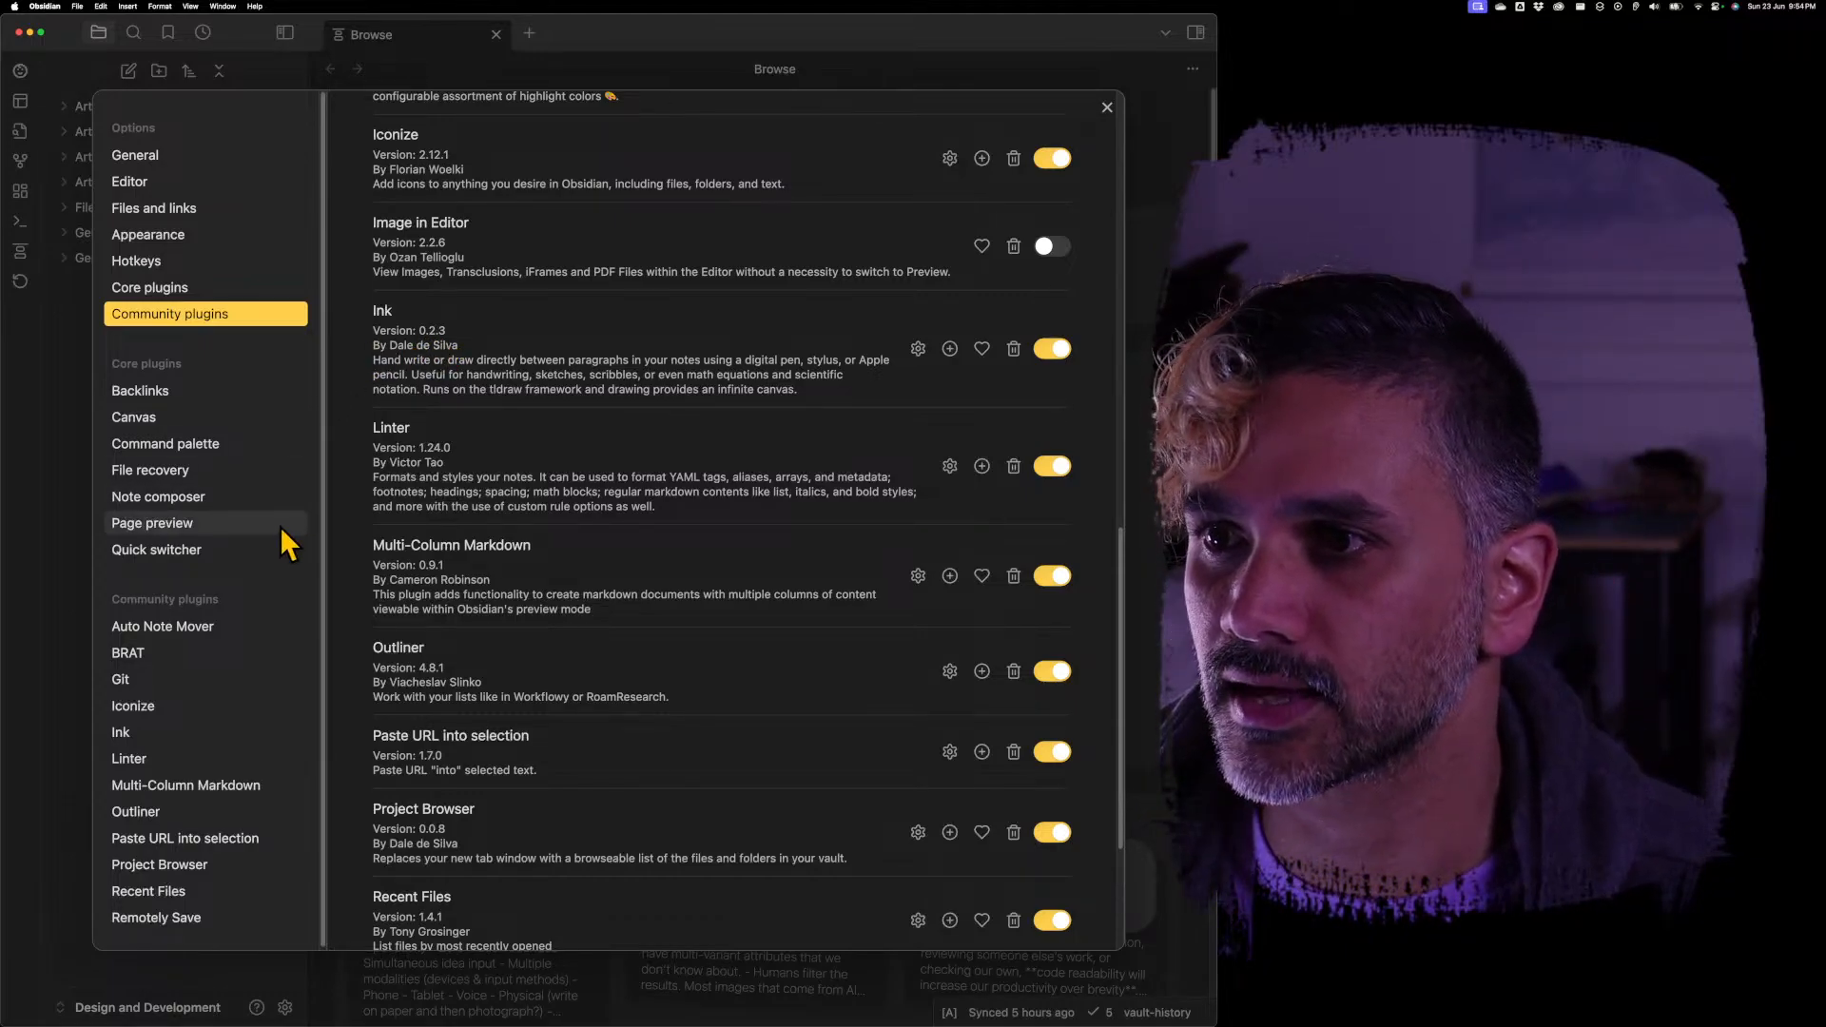
click(158, 741)
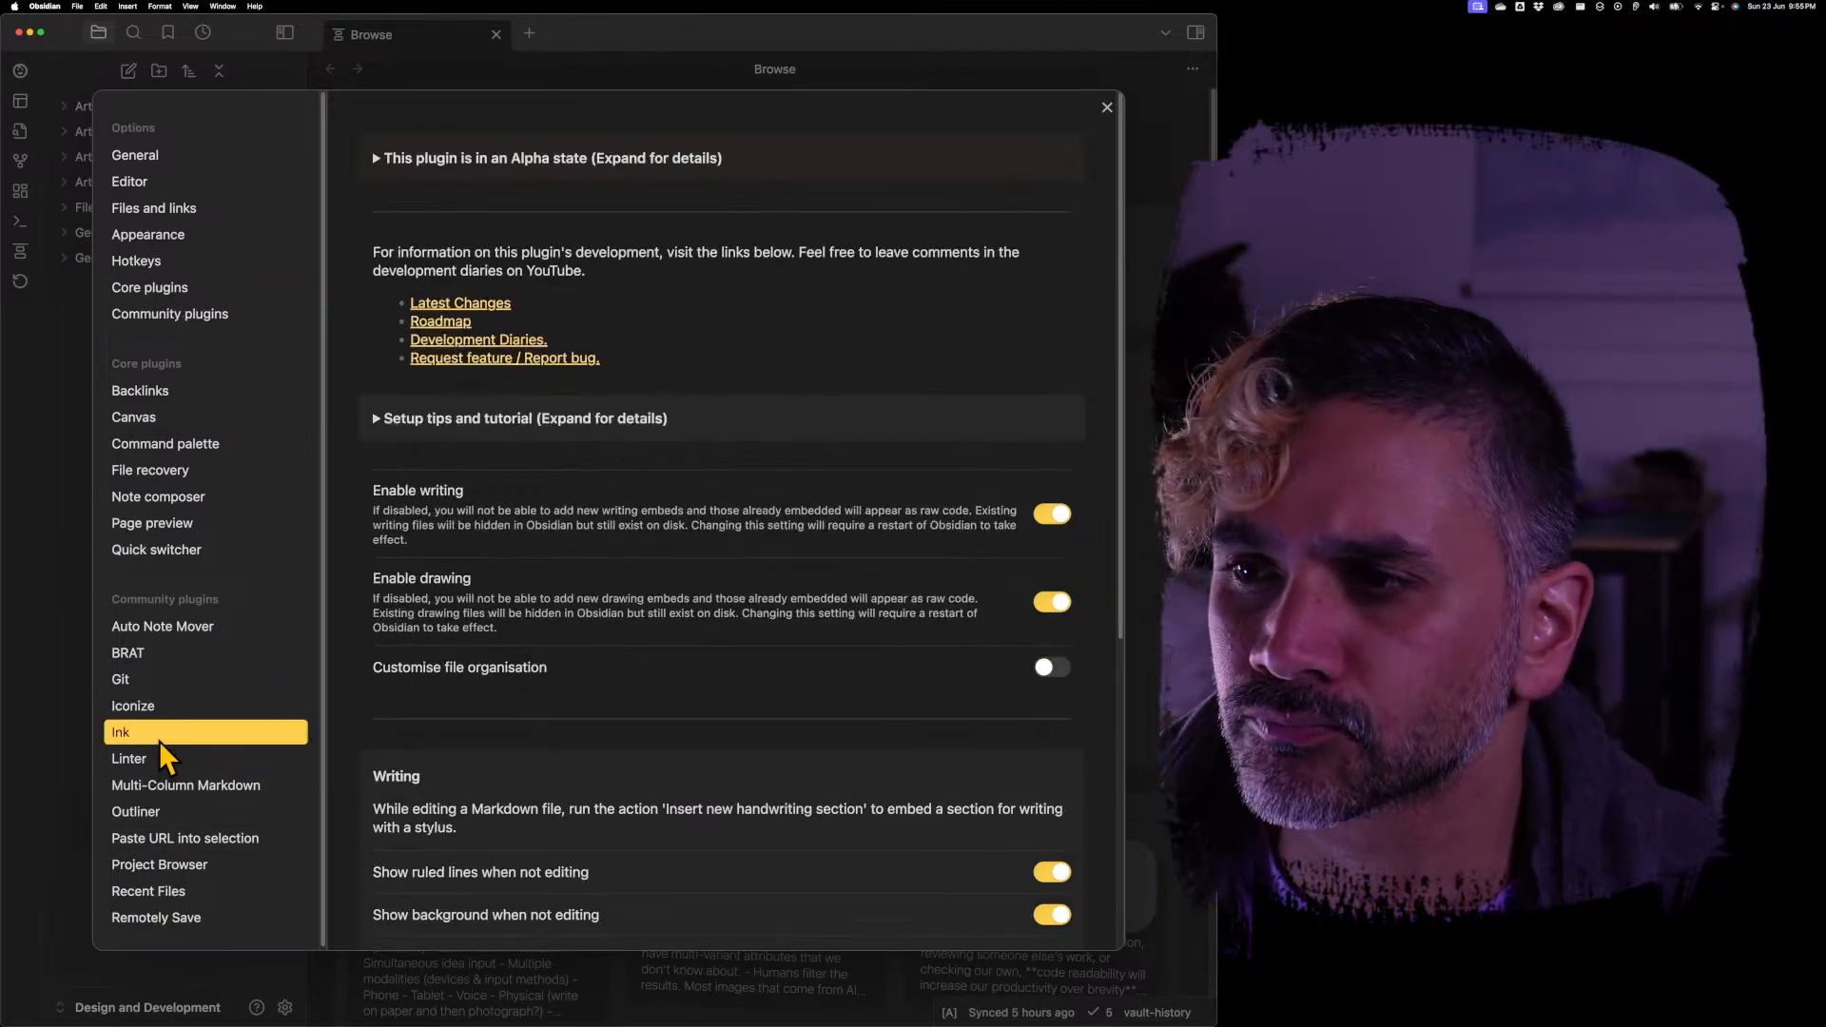
scroll(444, 668, down, 3)
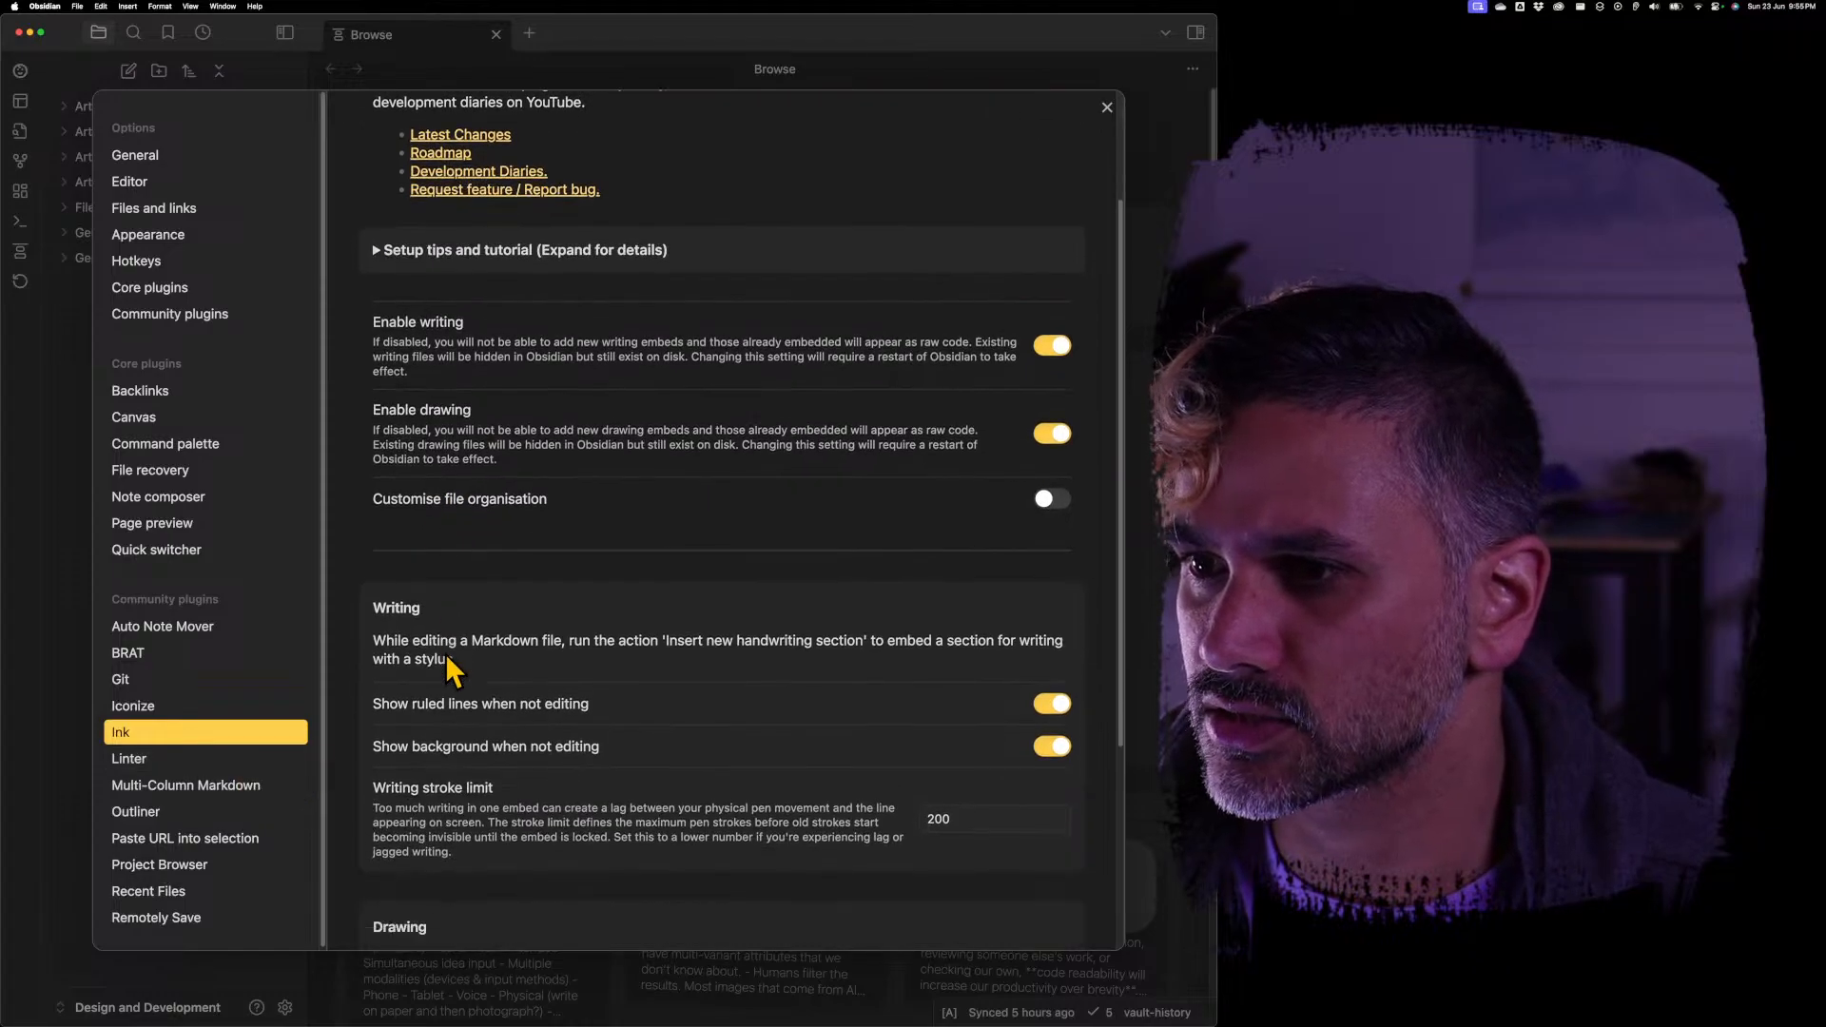
scroll(544, 489, down, 1)
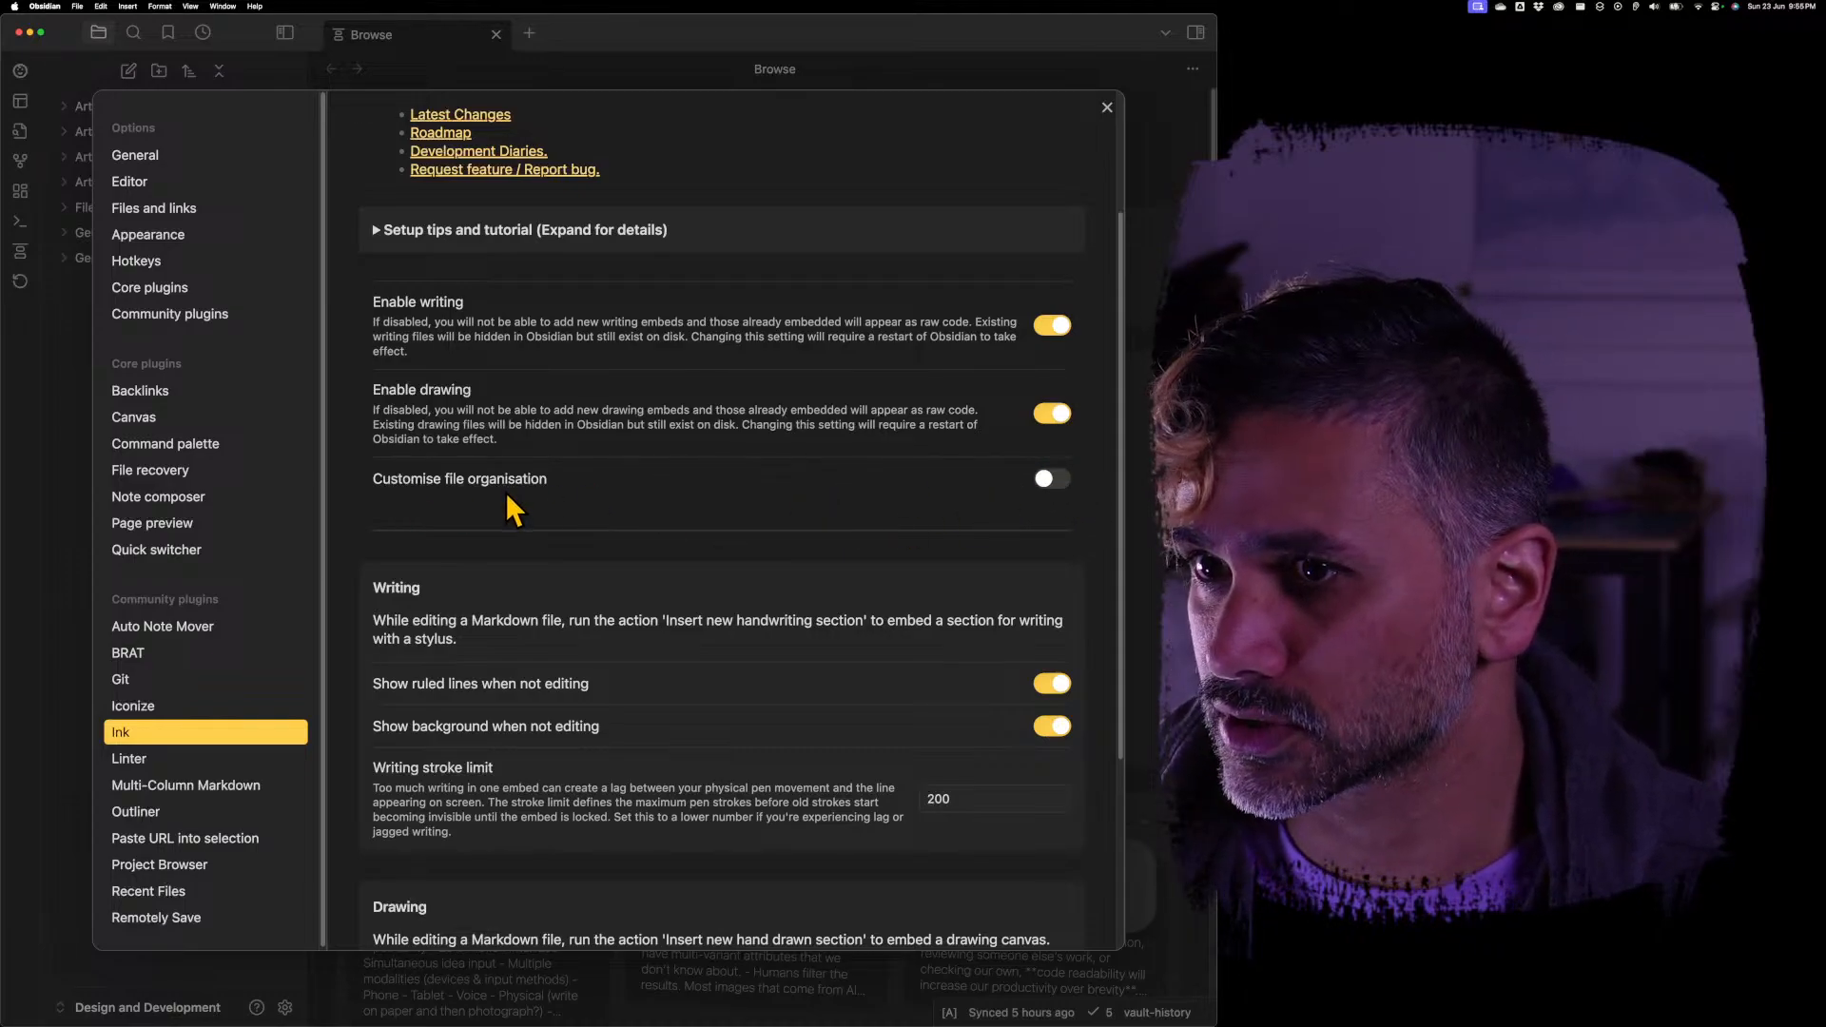
Check the Files and links attachment folder path (Files/Other) unchanged and close the settings
click(167, 214)
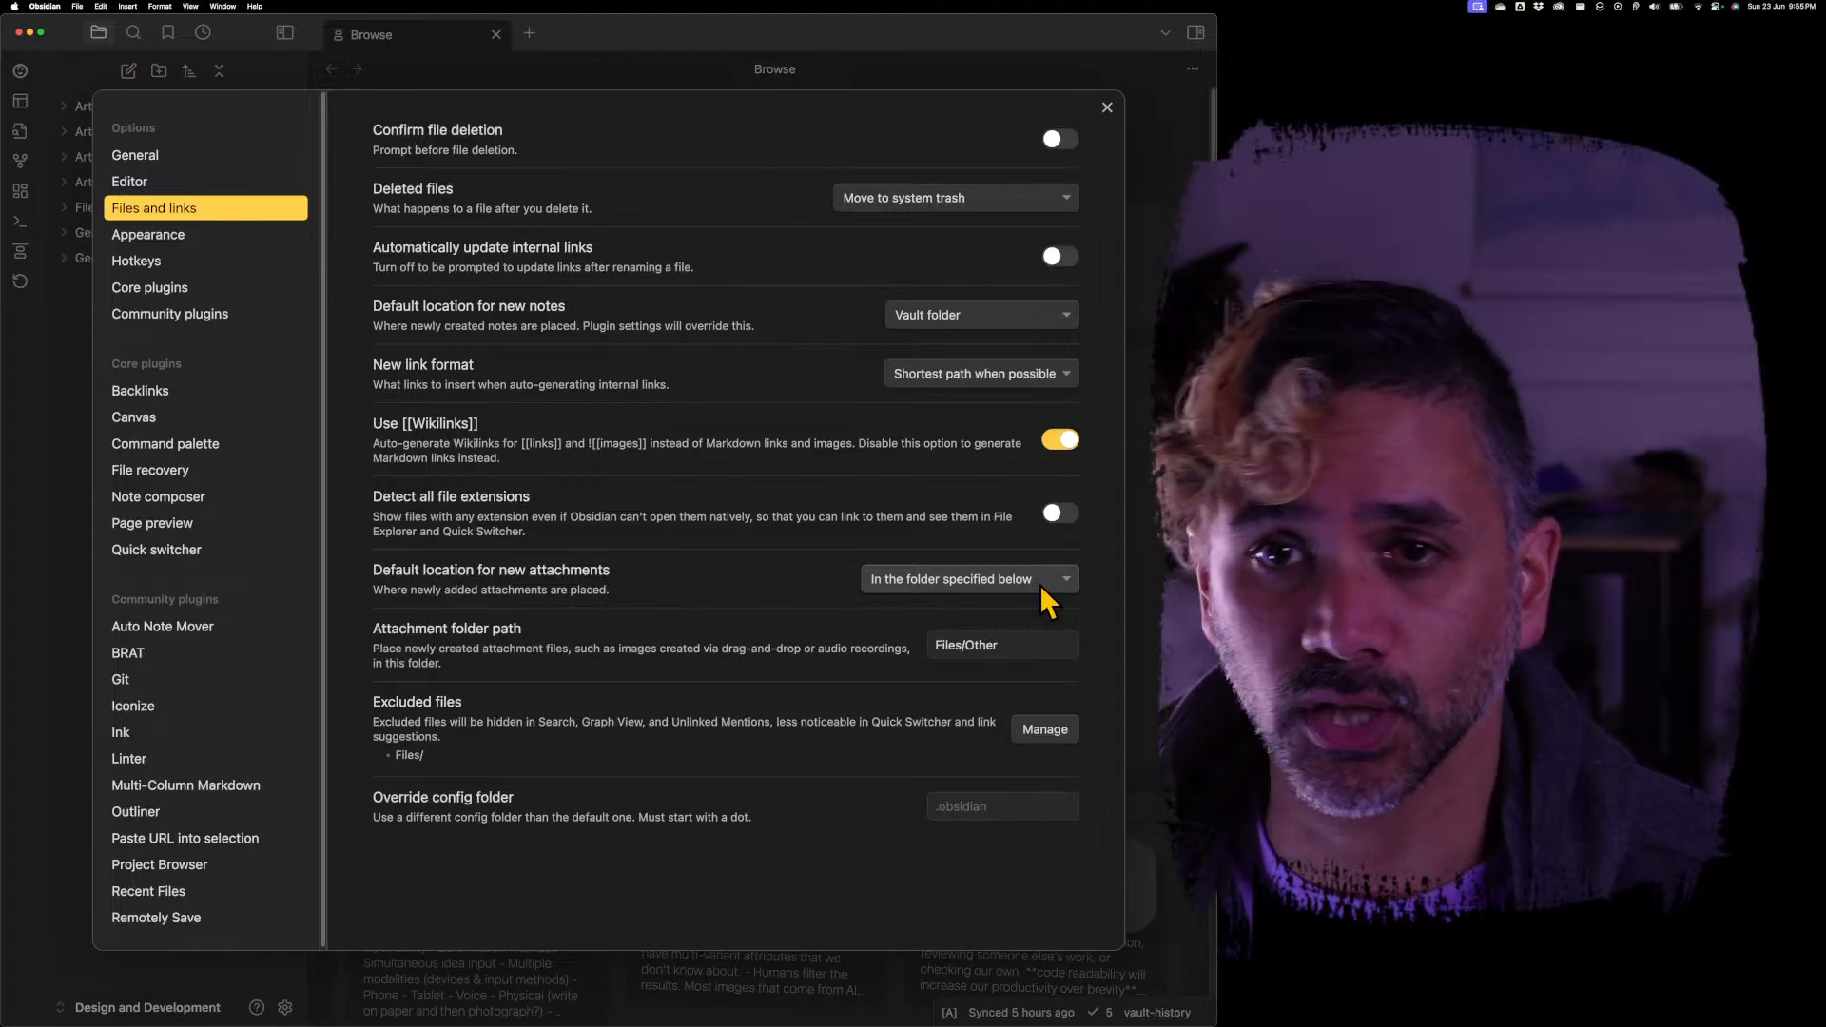
click(1061, 647)
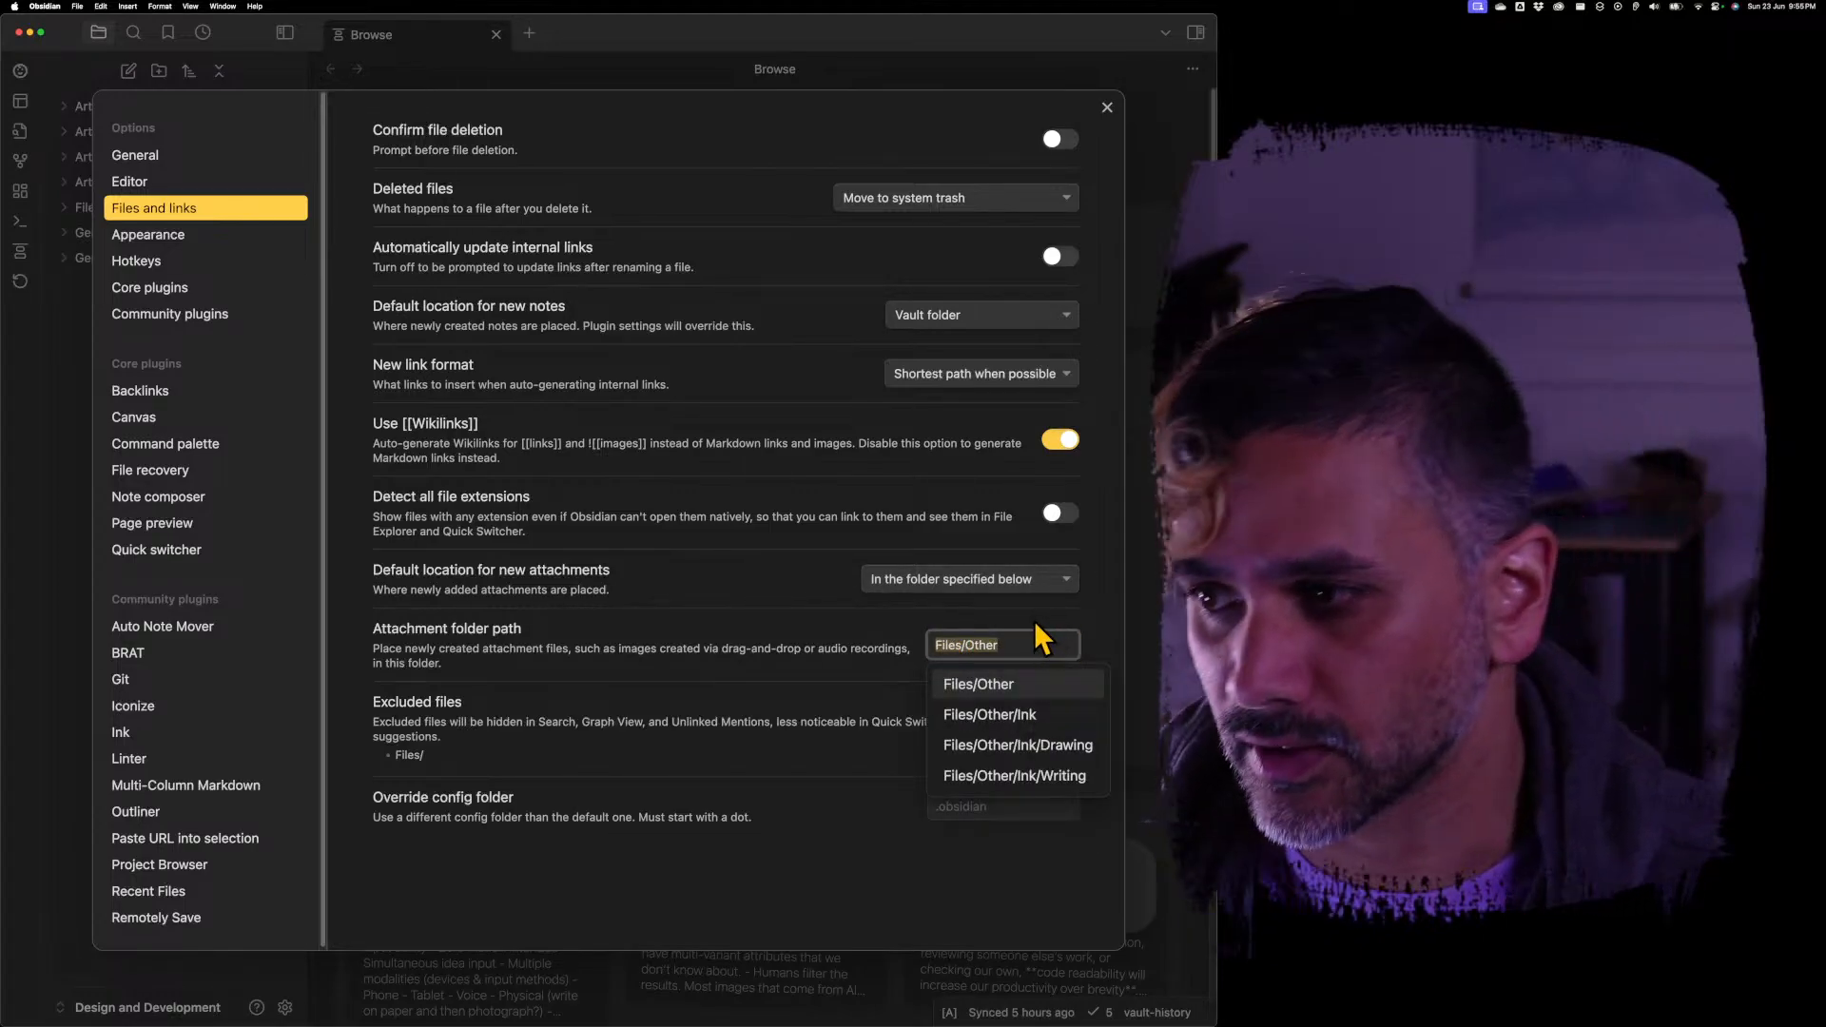
key(Escape)
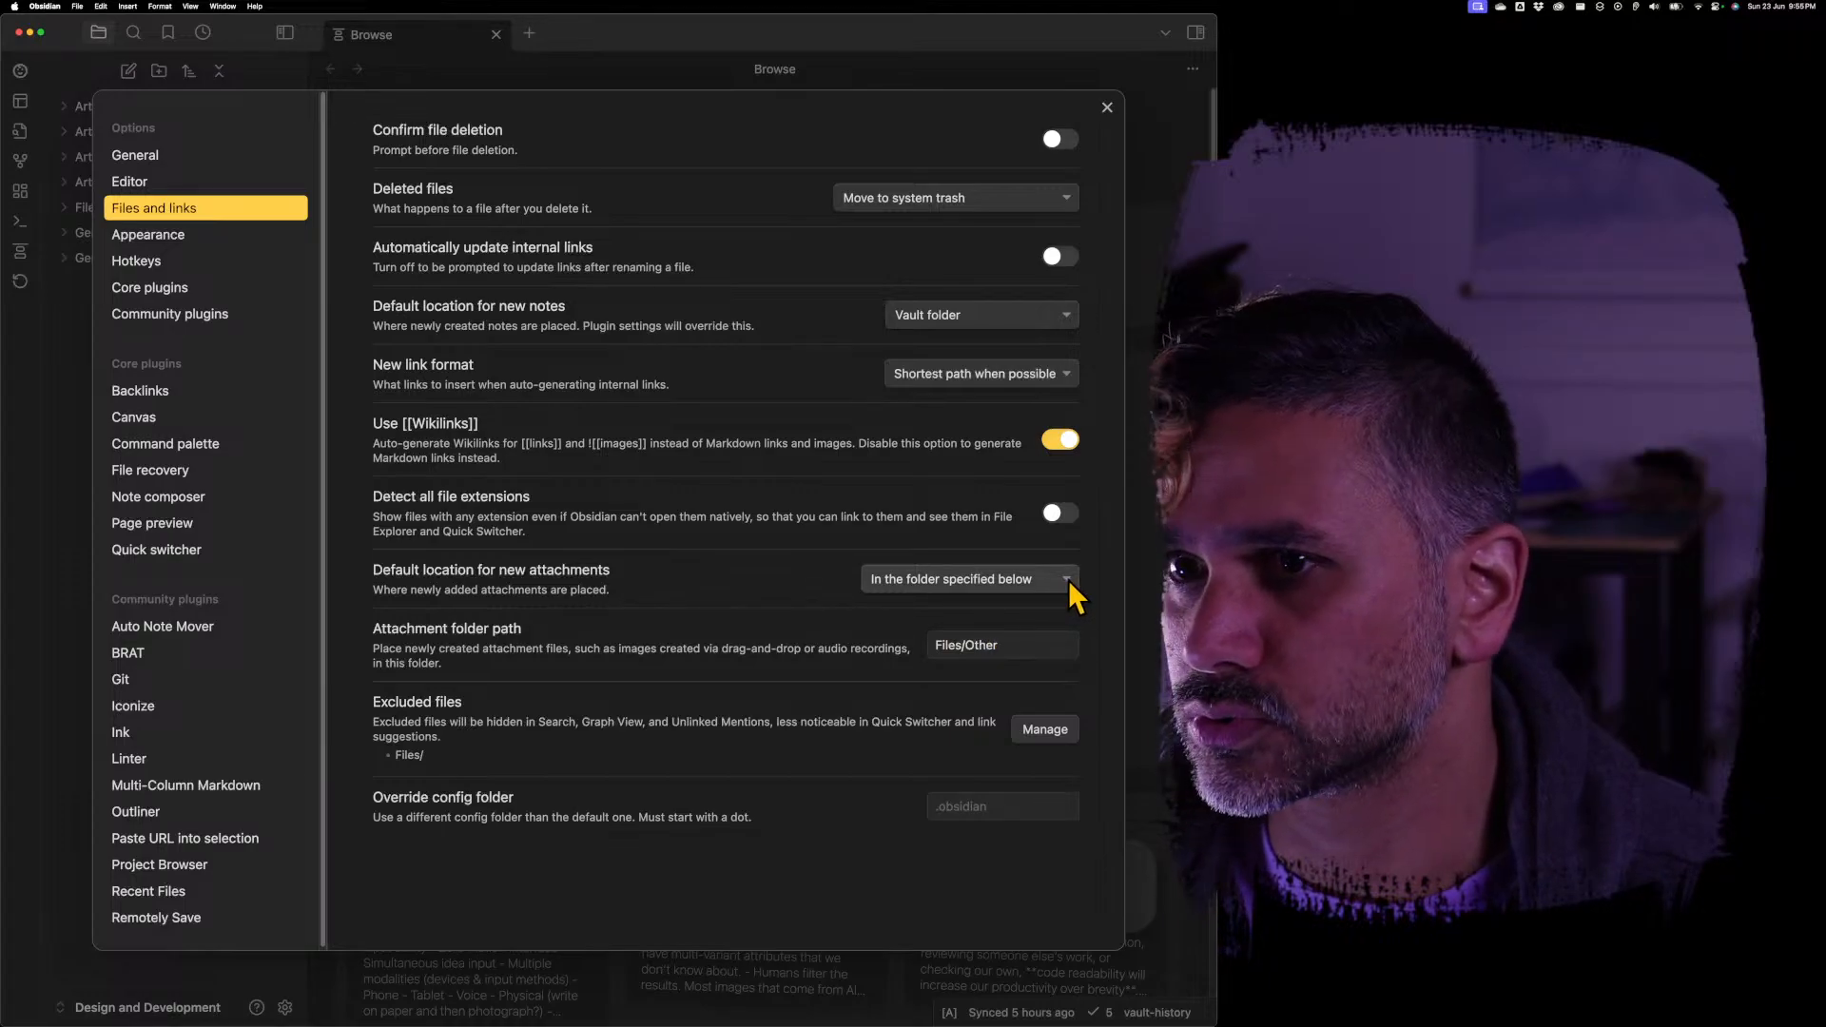
click(1108, 106)
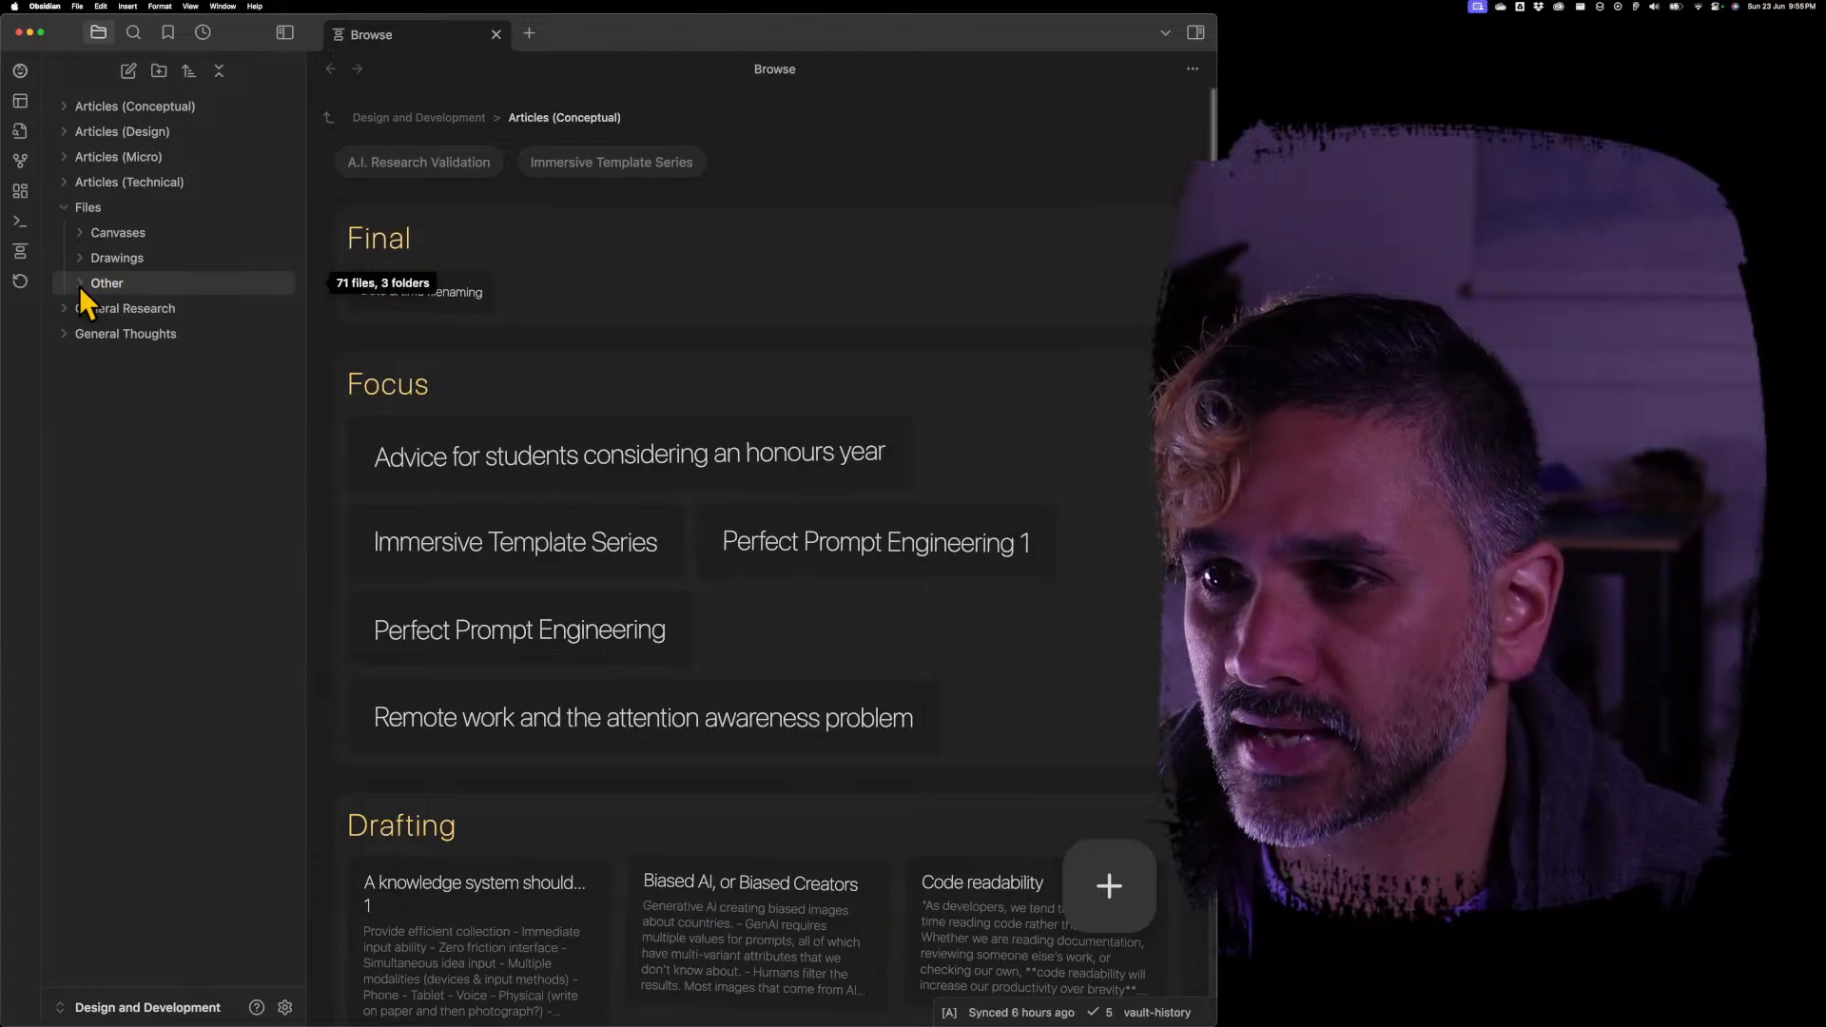
click(78, 286)
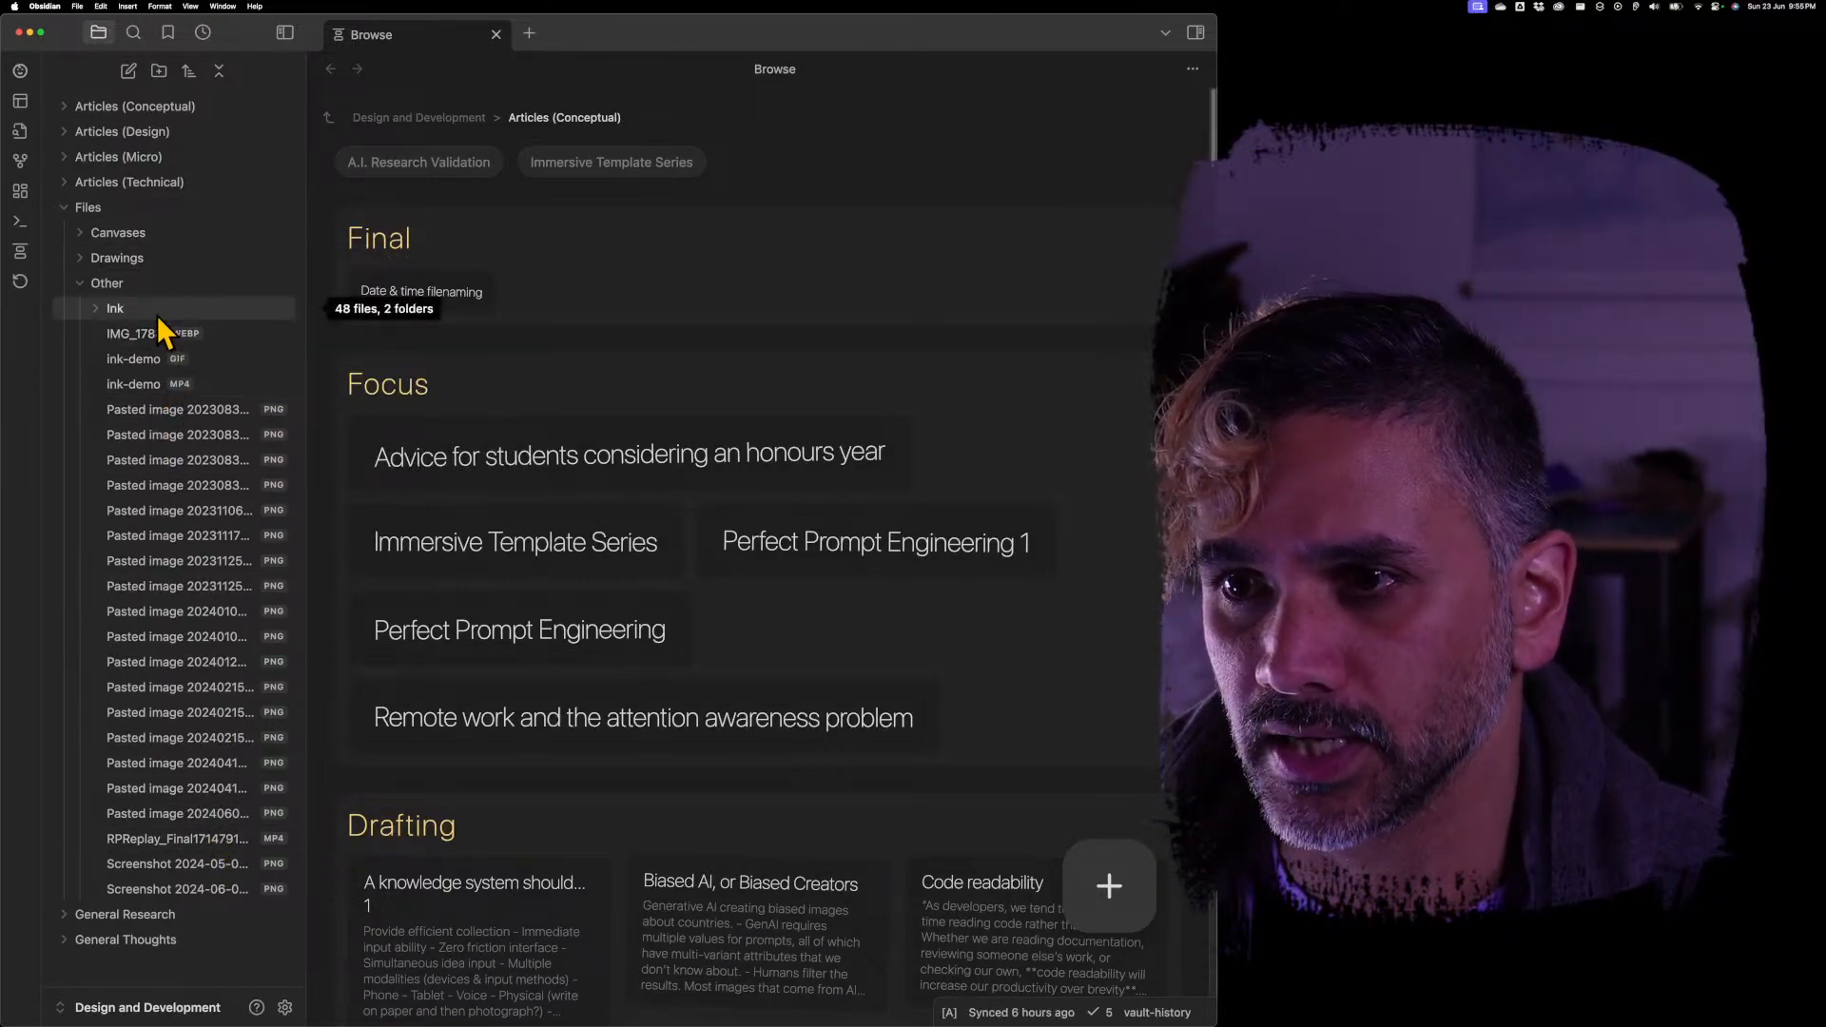
click(95, 312)
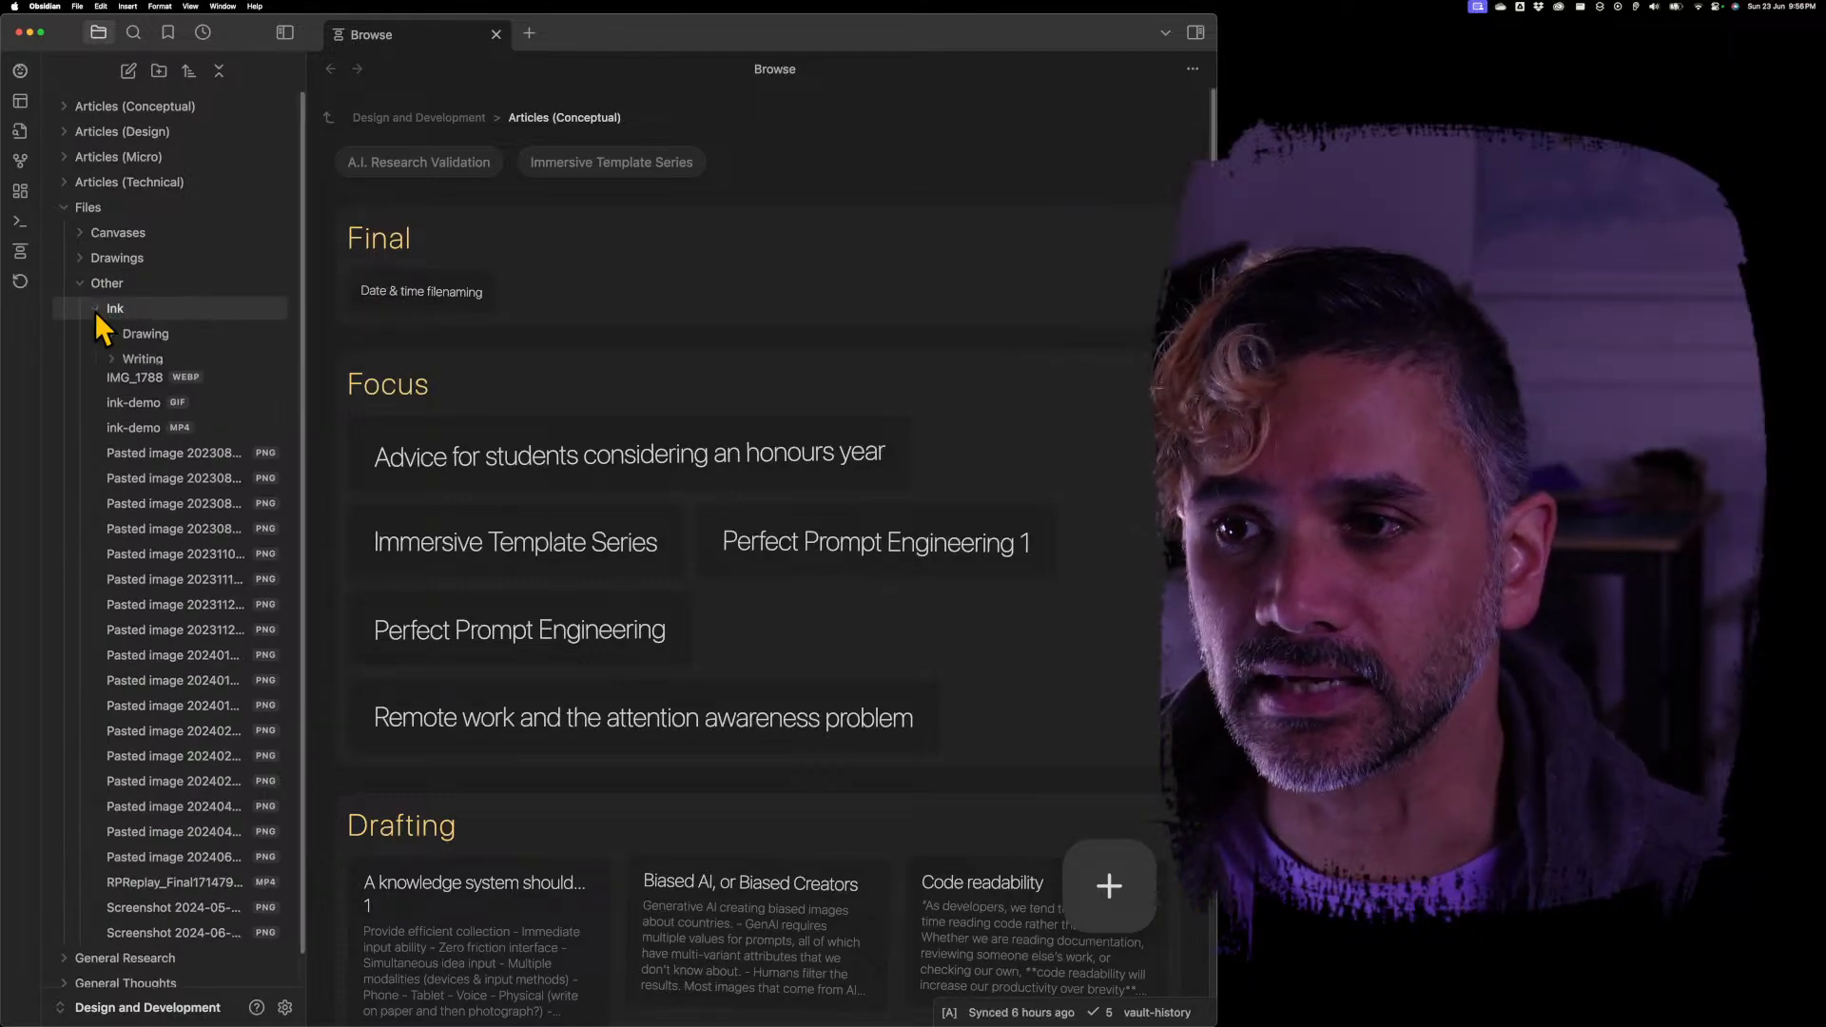
click(96, 309)
click(86, 310)
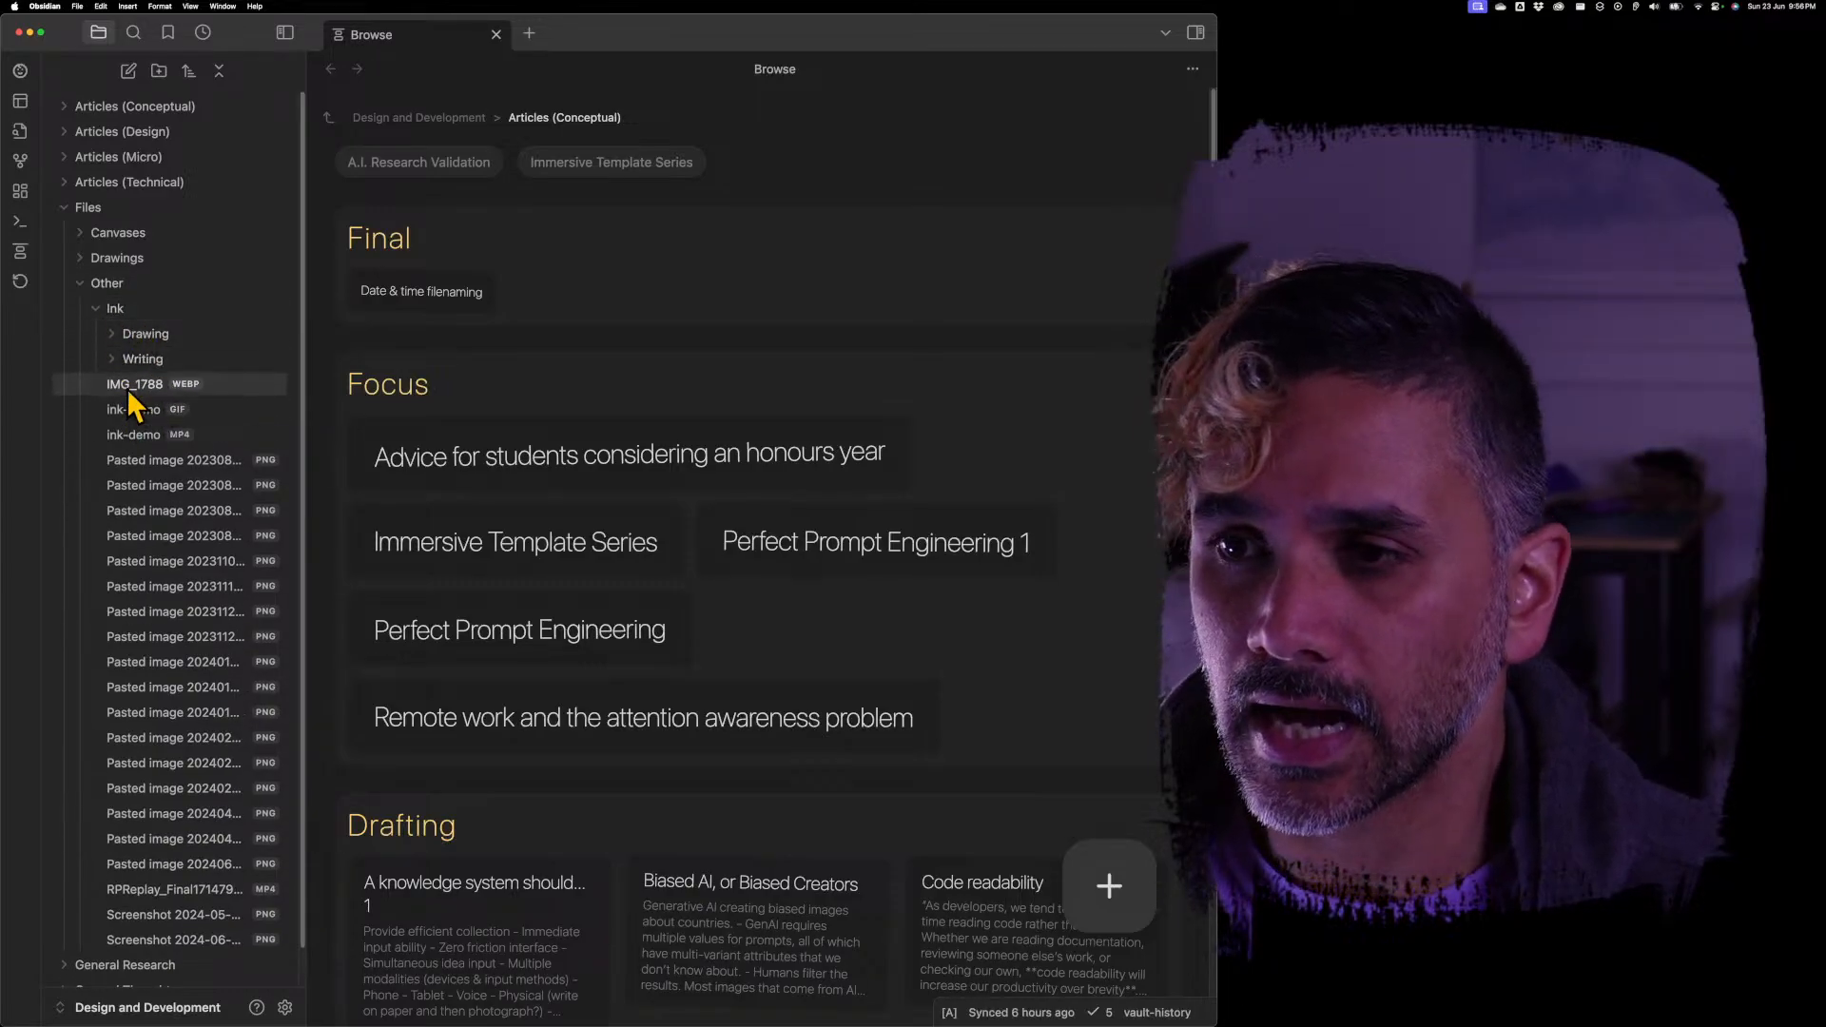
click(117, 357)
click(111, 342)
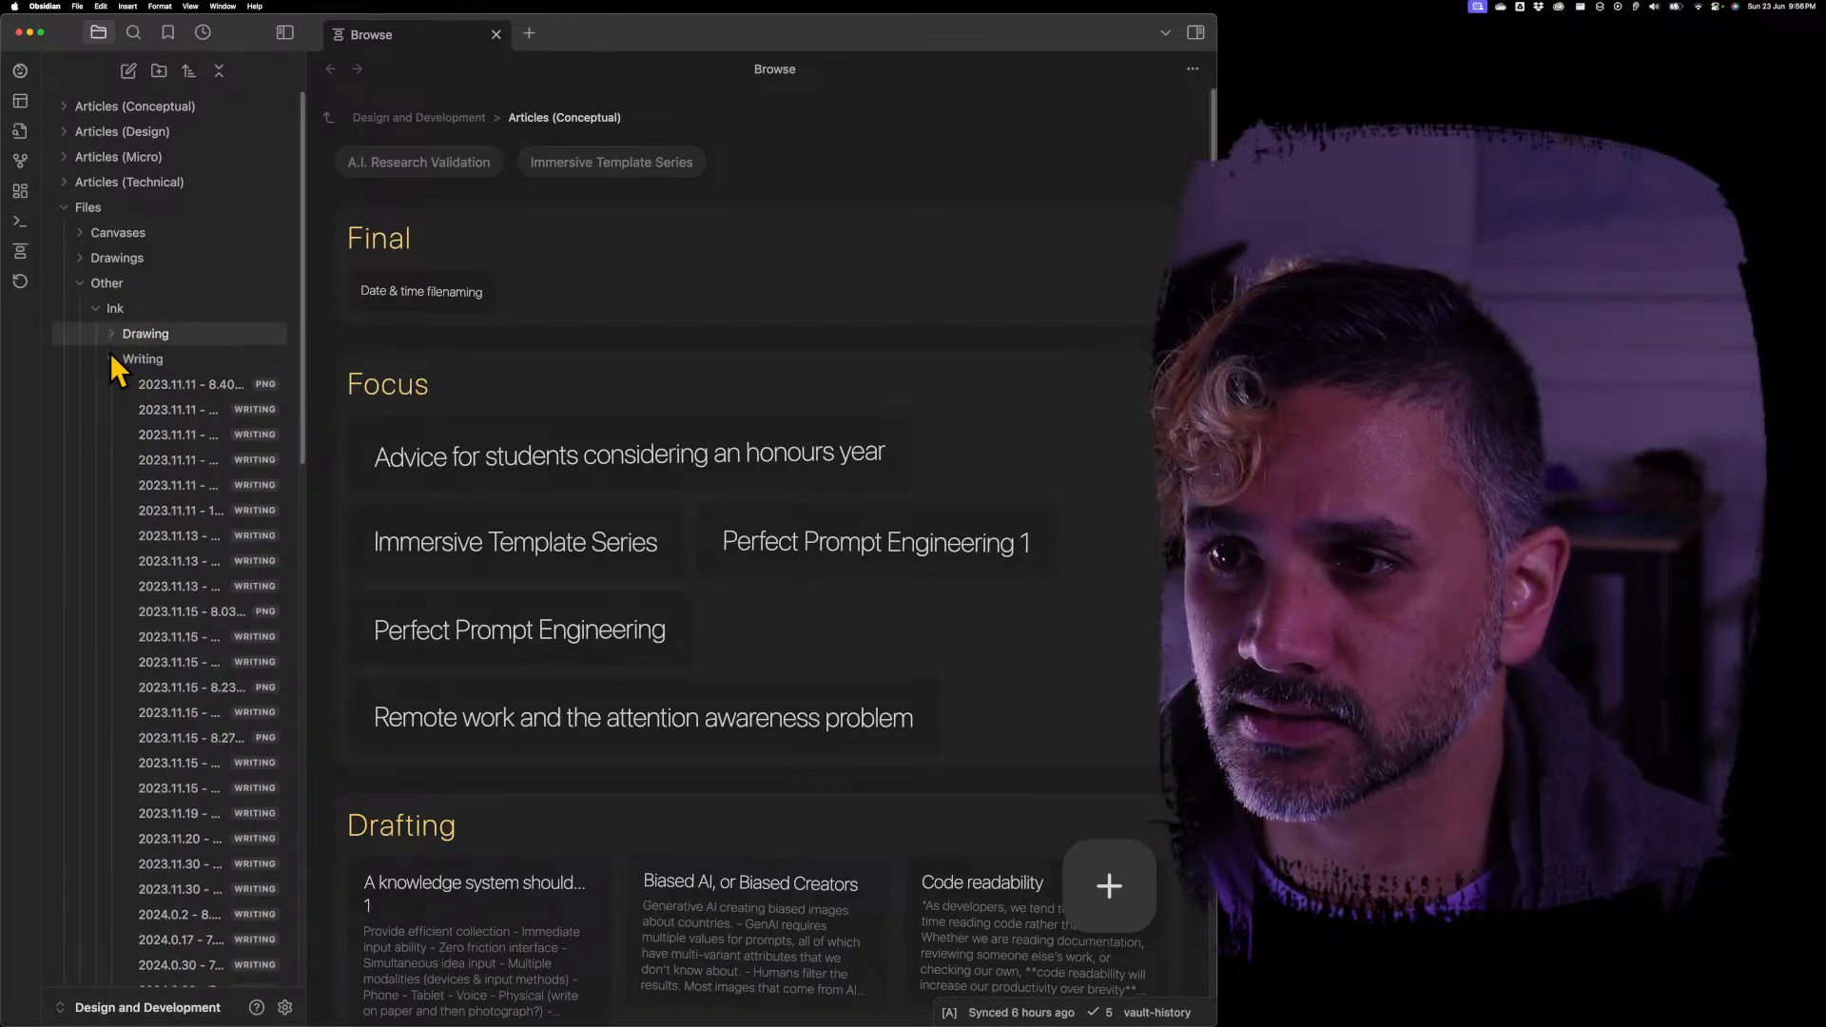
click(111, 354)
click(94, 312)
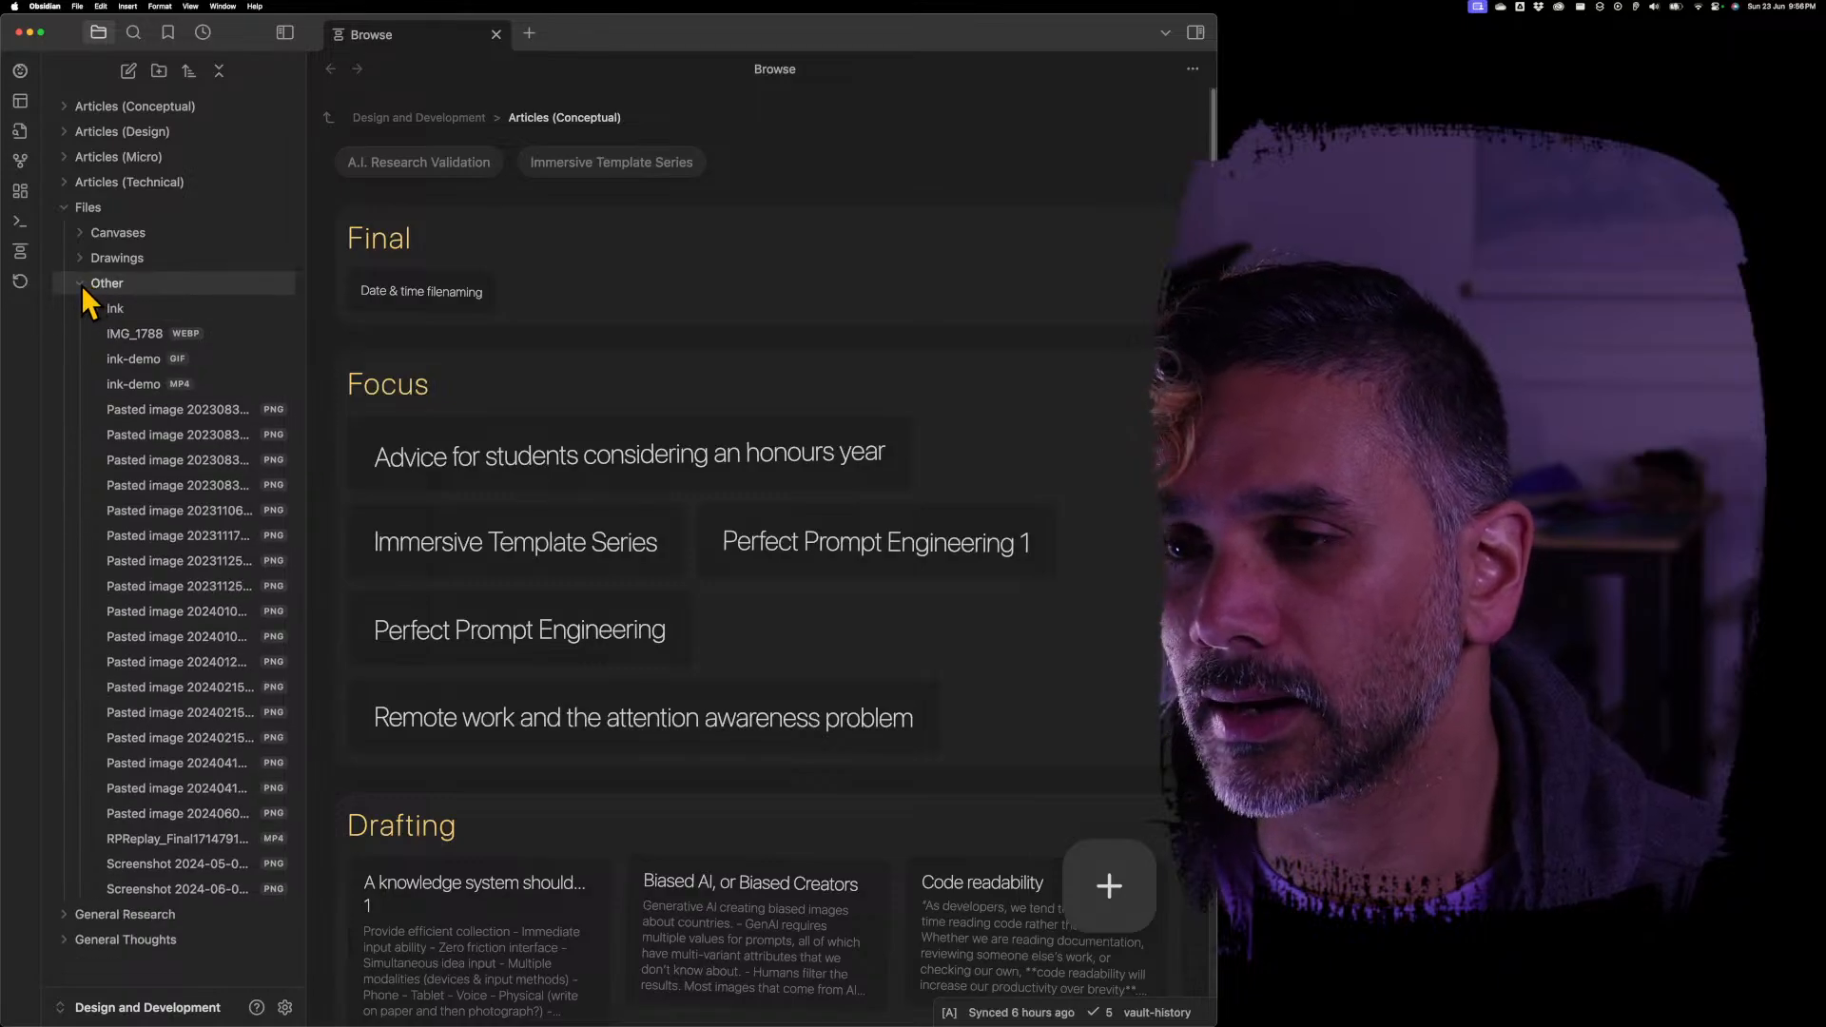
click(82, 284)
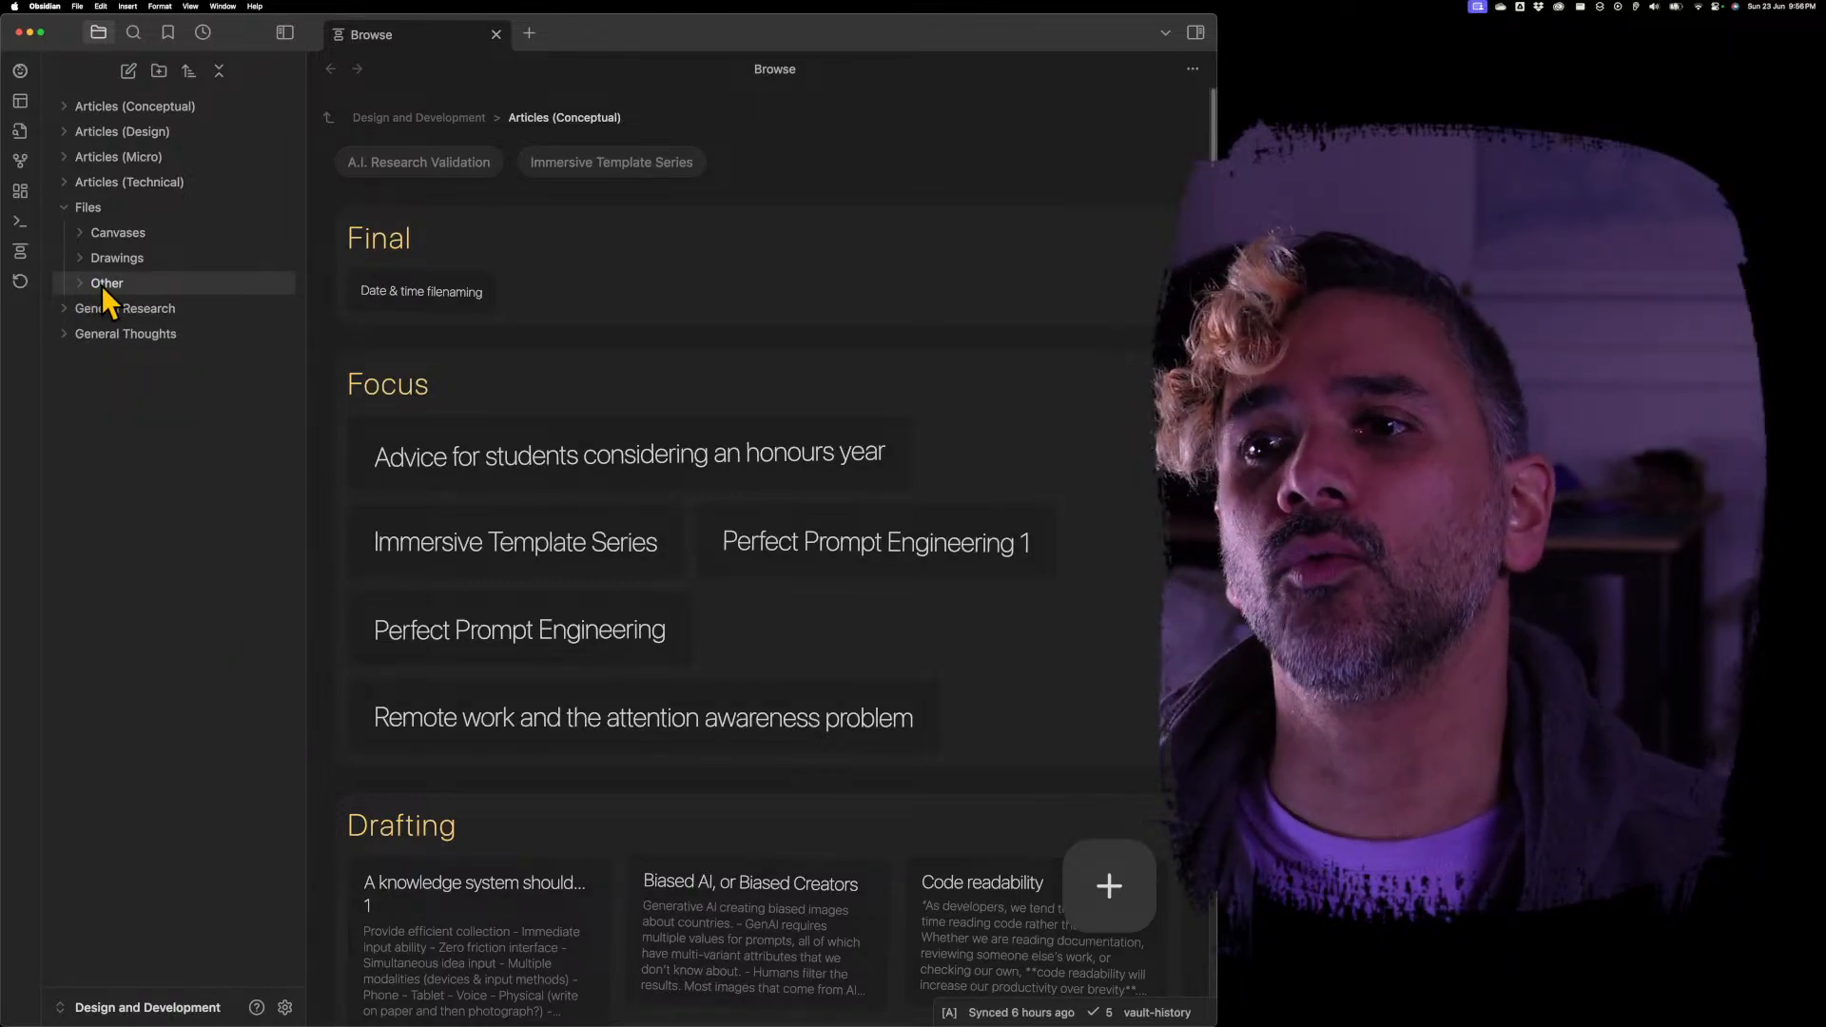
click(105, 286)
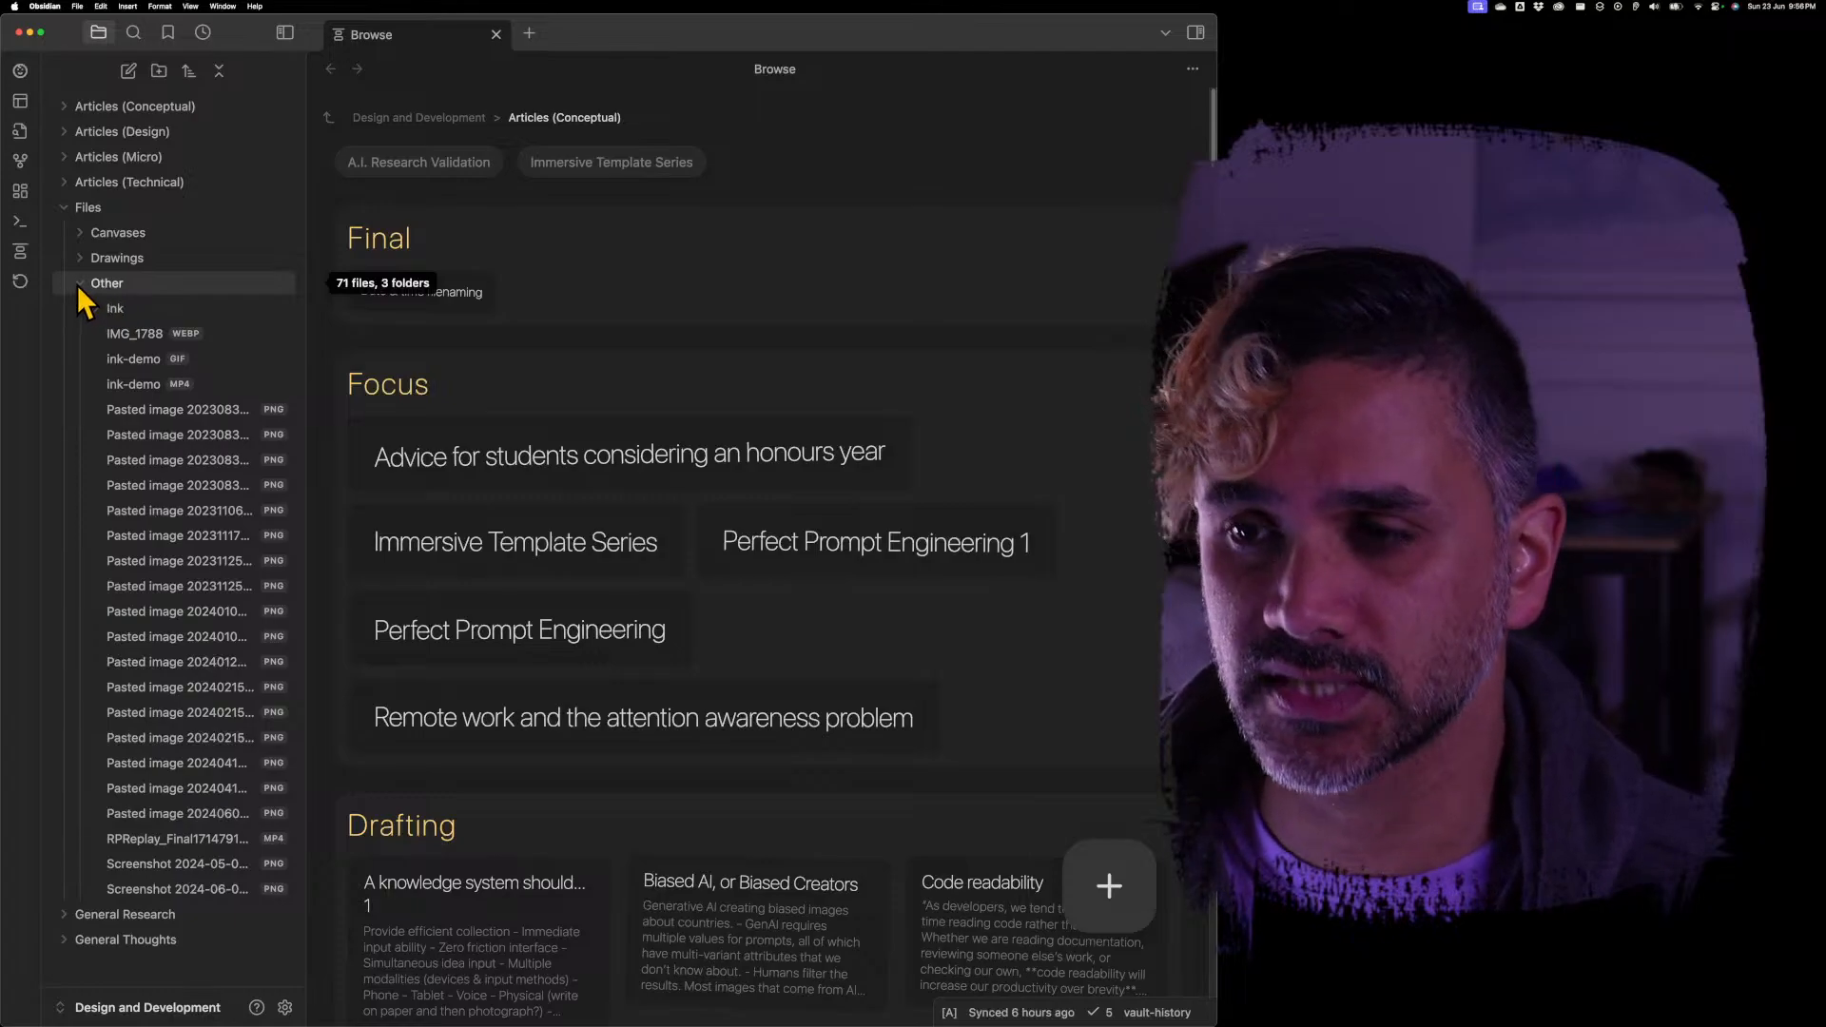
click(78, 285)
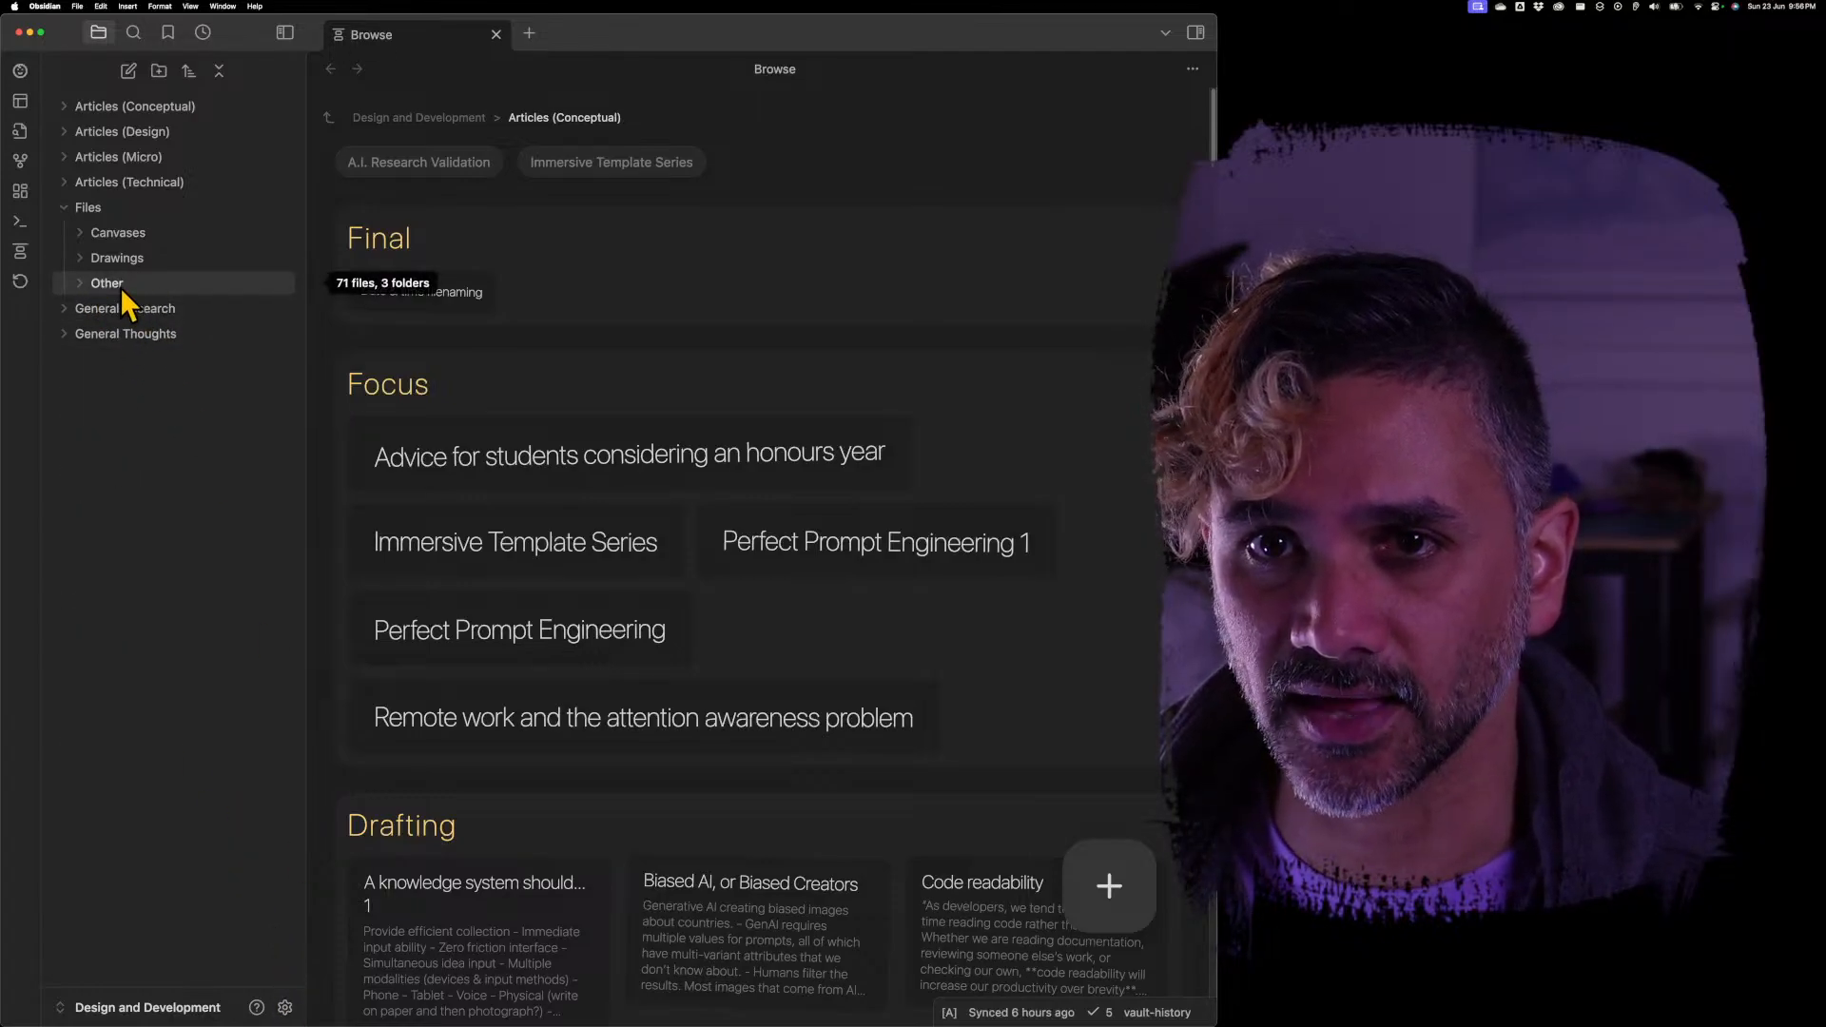
click(78, 284)
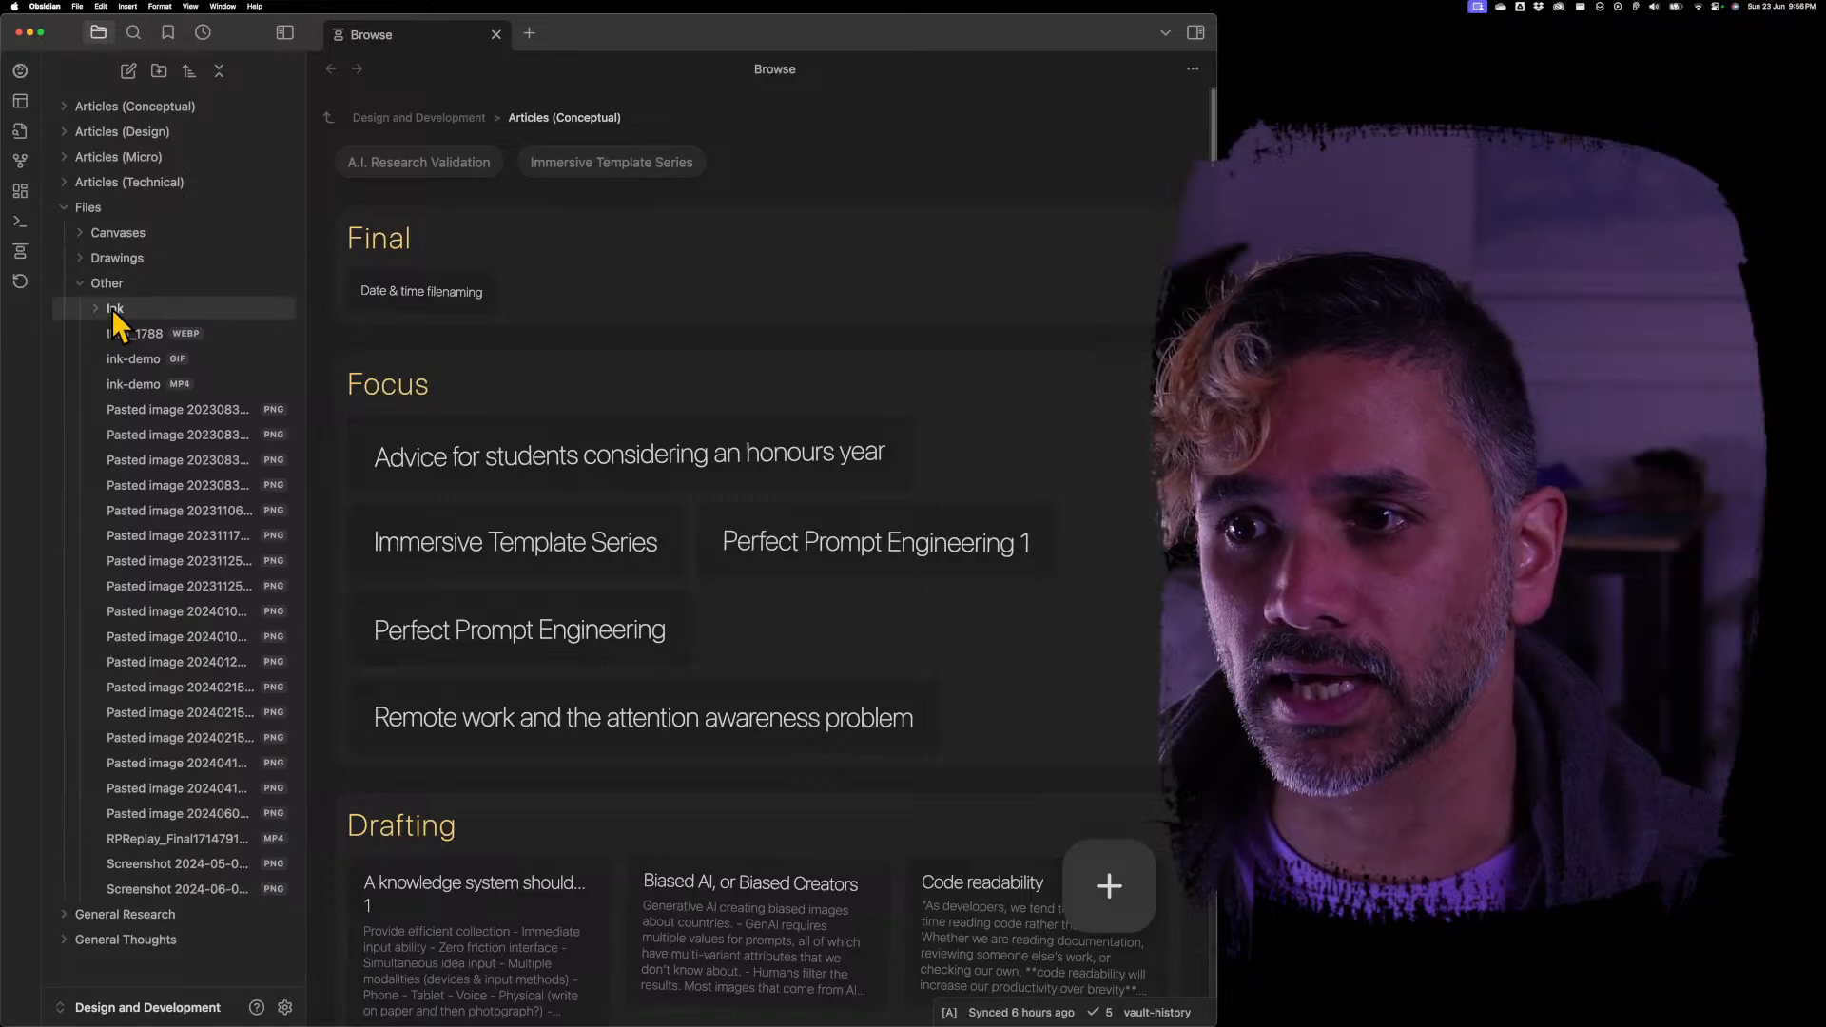
click(92, 290)
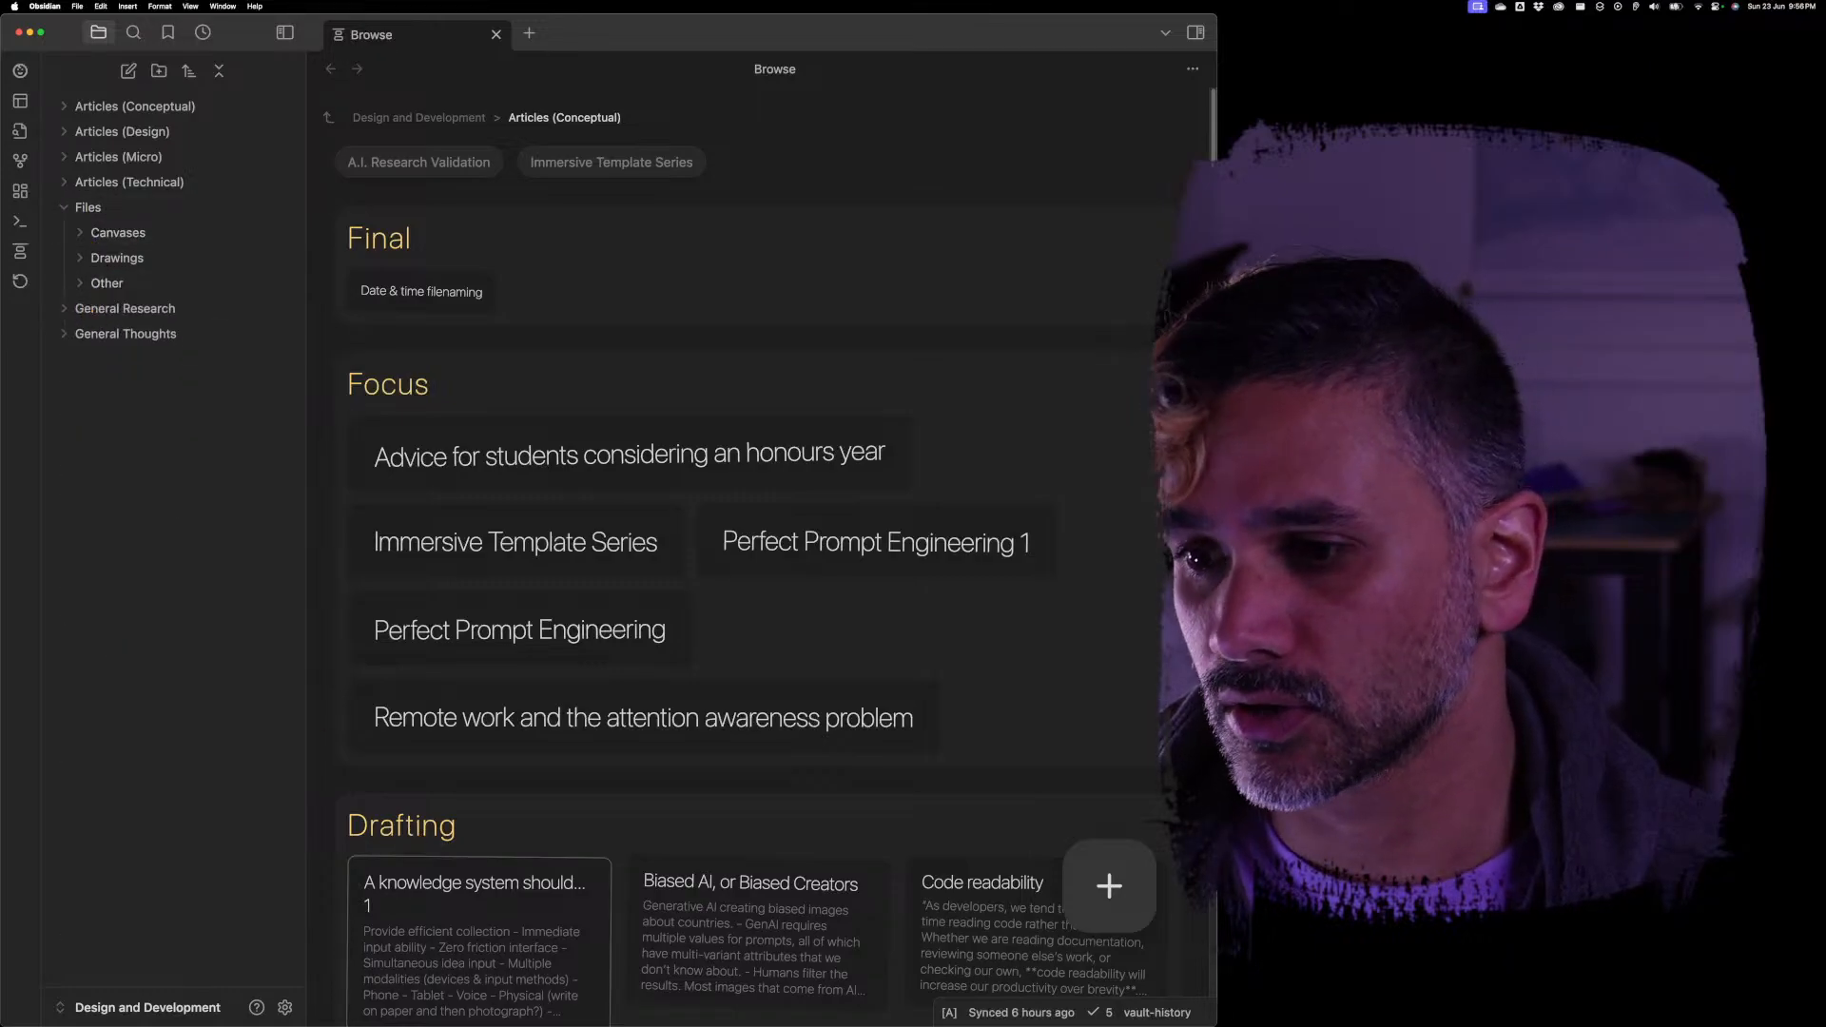
In the Ink settings, enable custom file organisation and stop using the default attachment location
click(286, 1007)
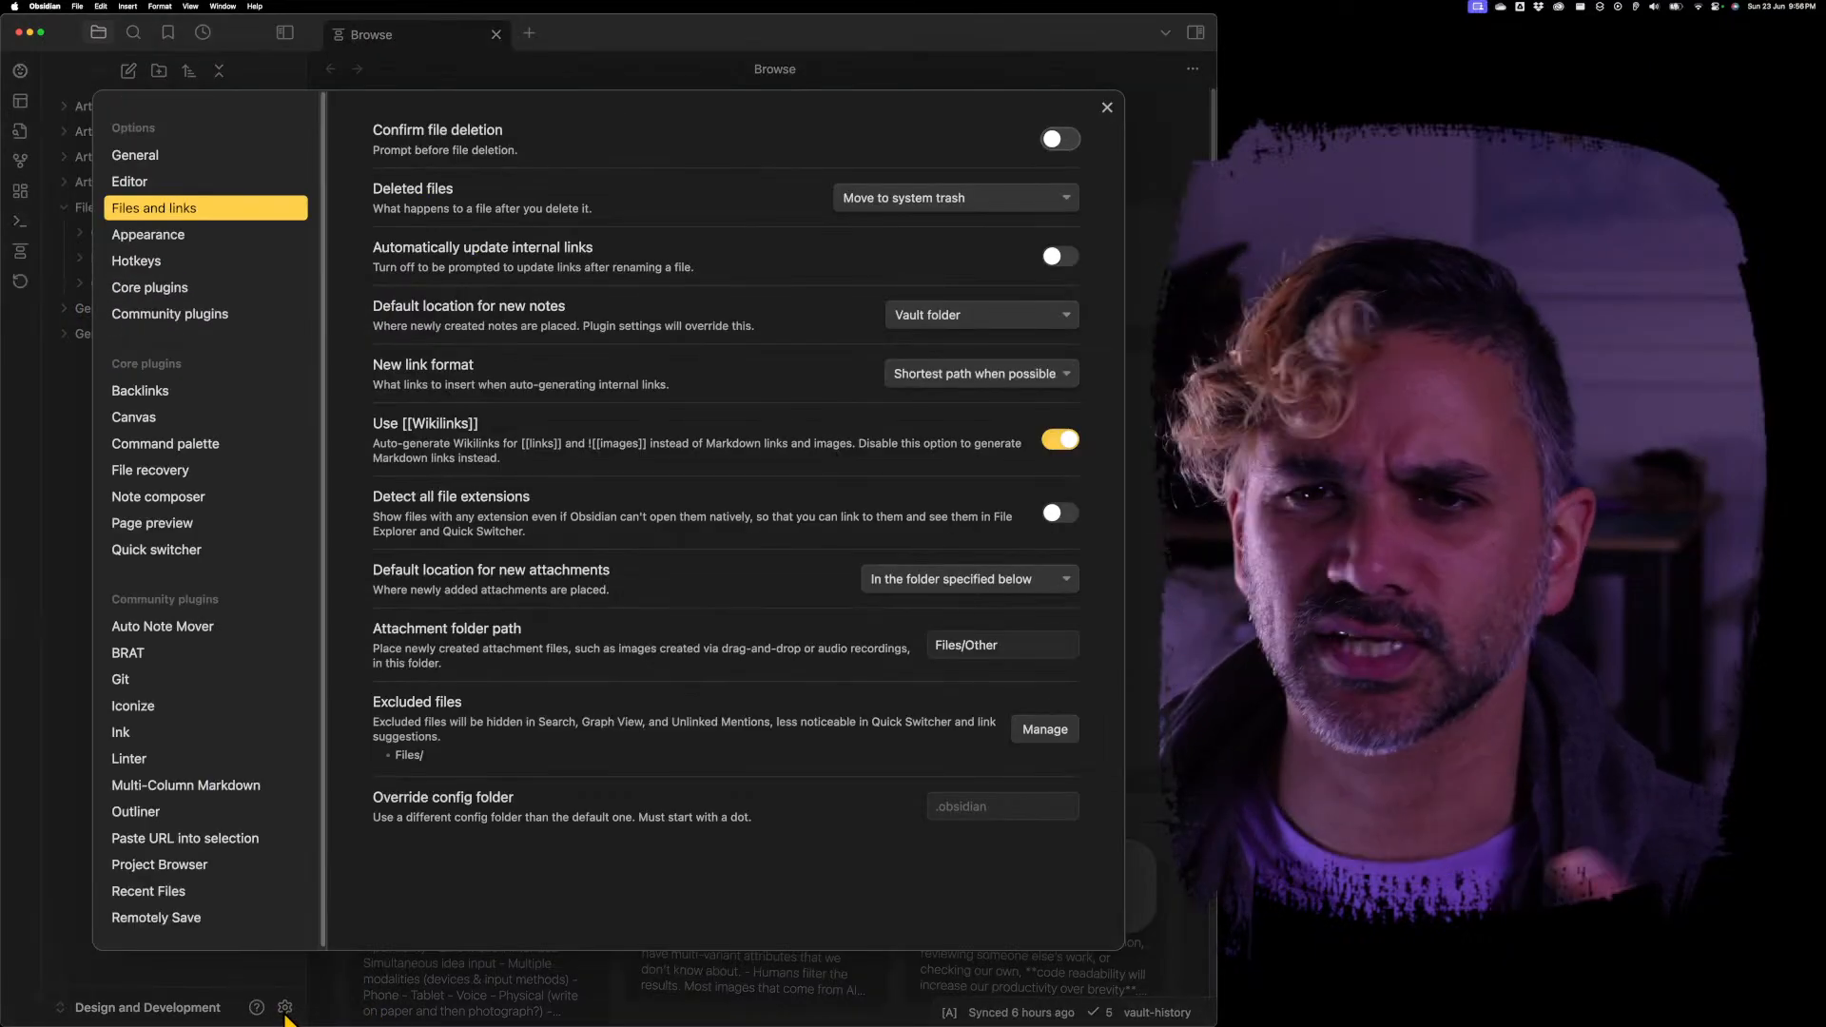
click(180, 735)
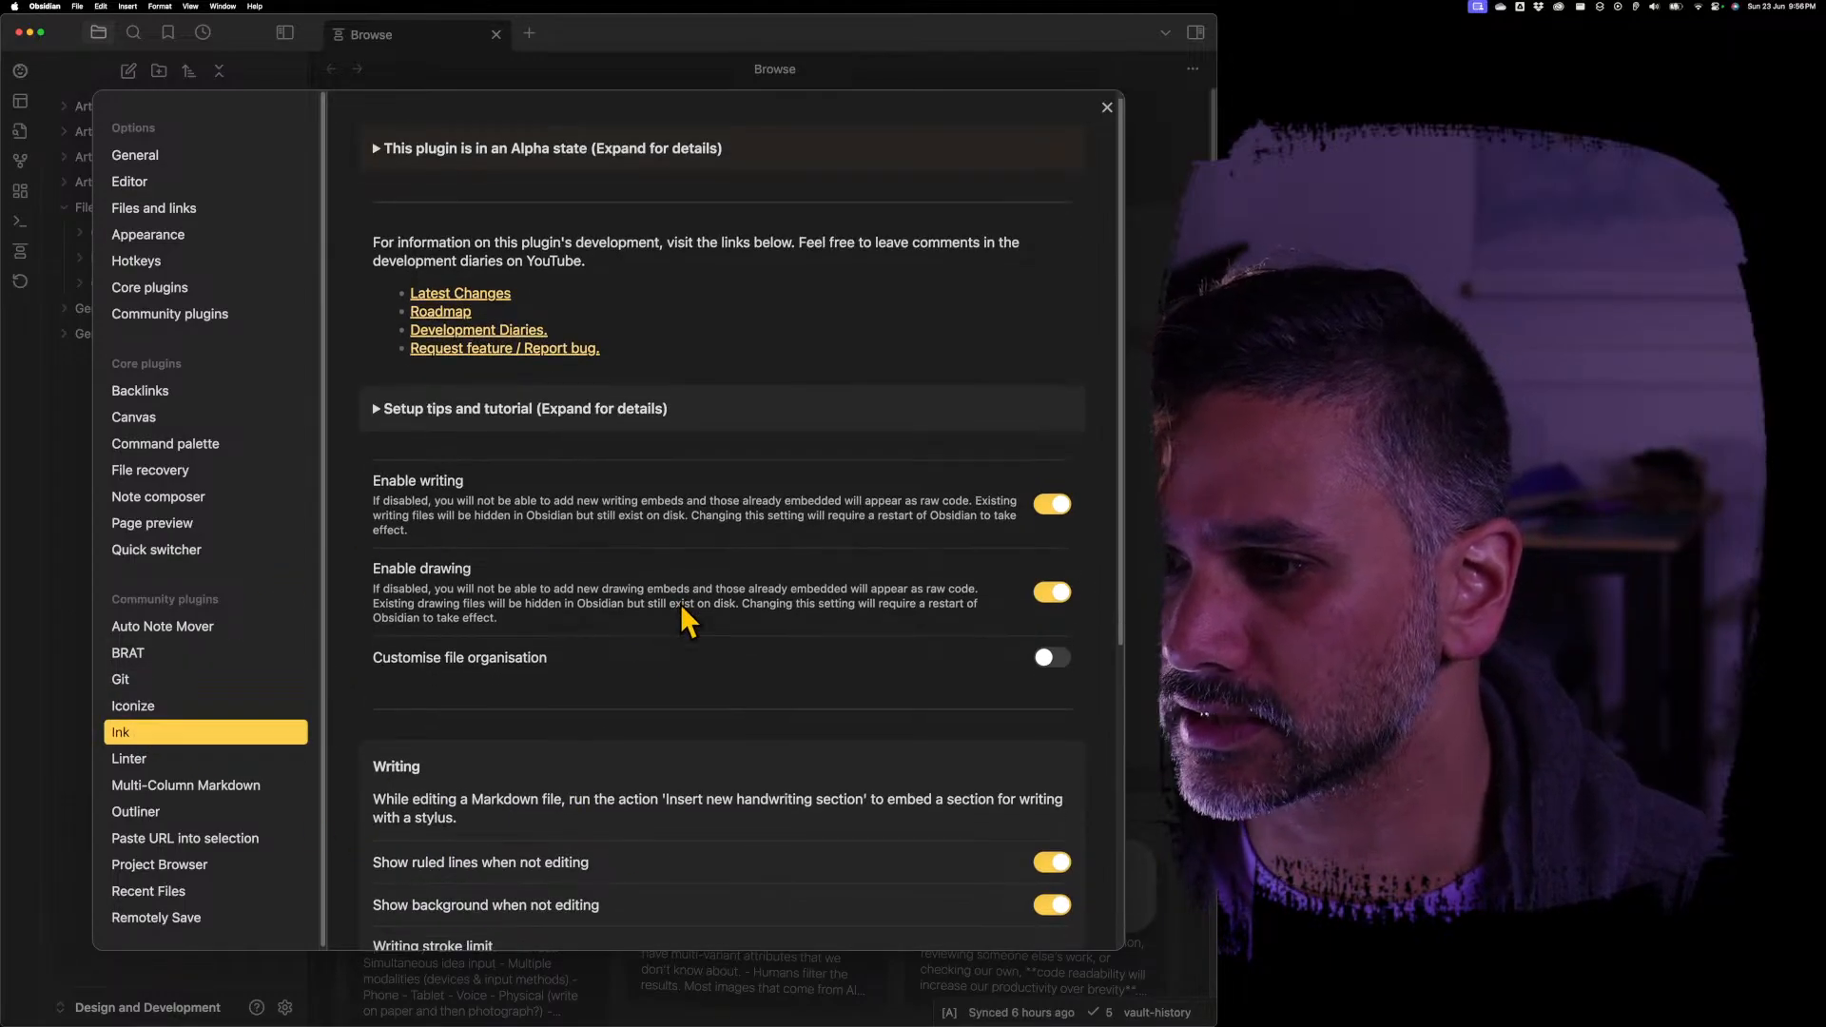
scroll(686, 617, down, 5)
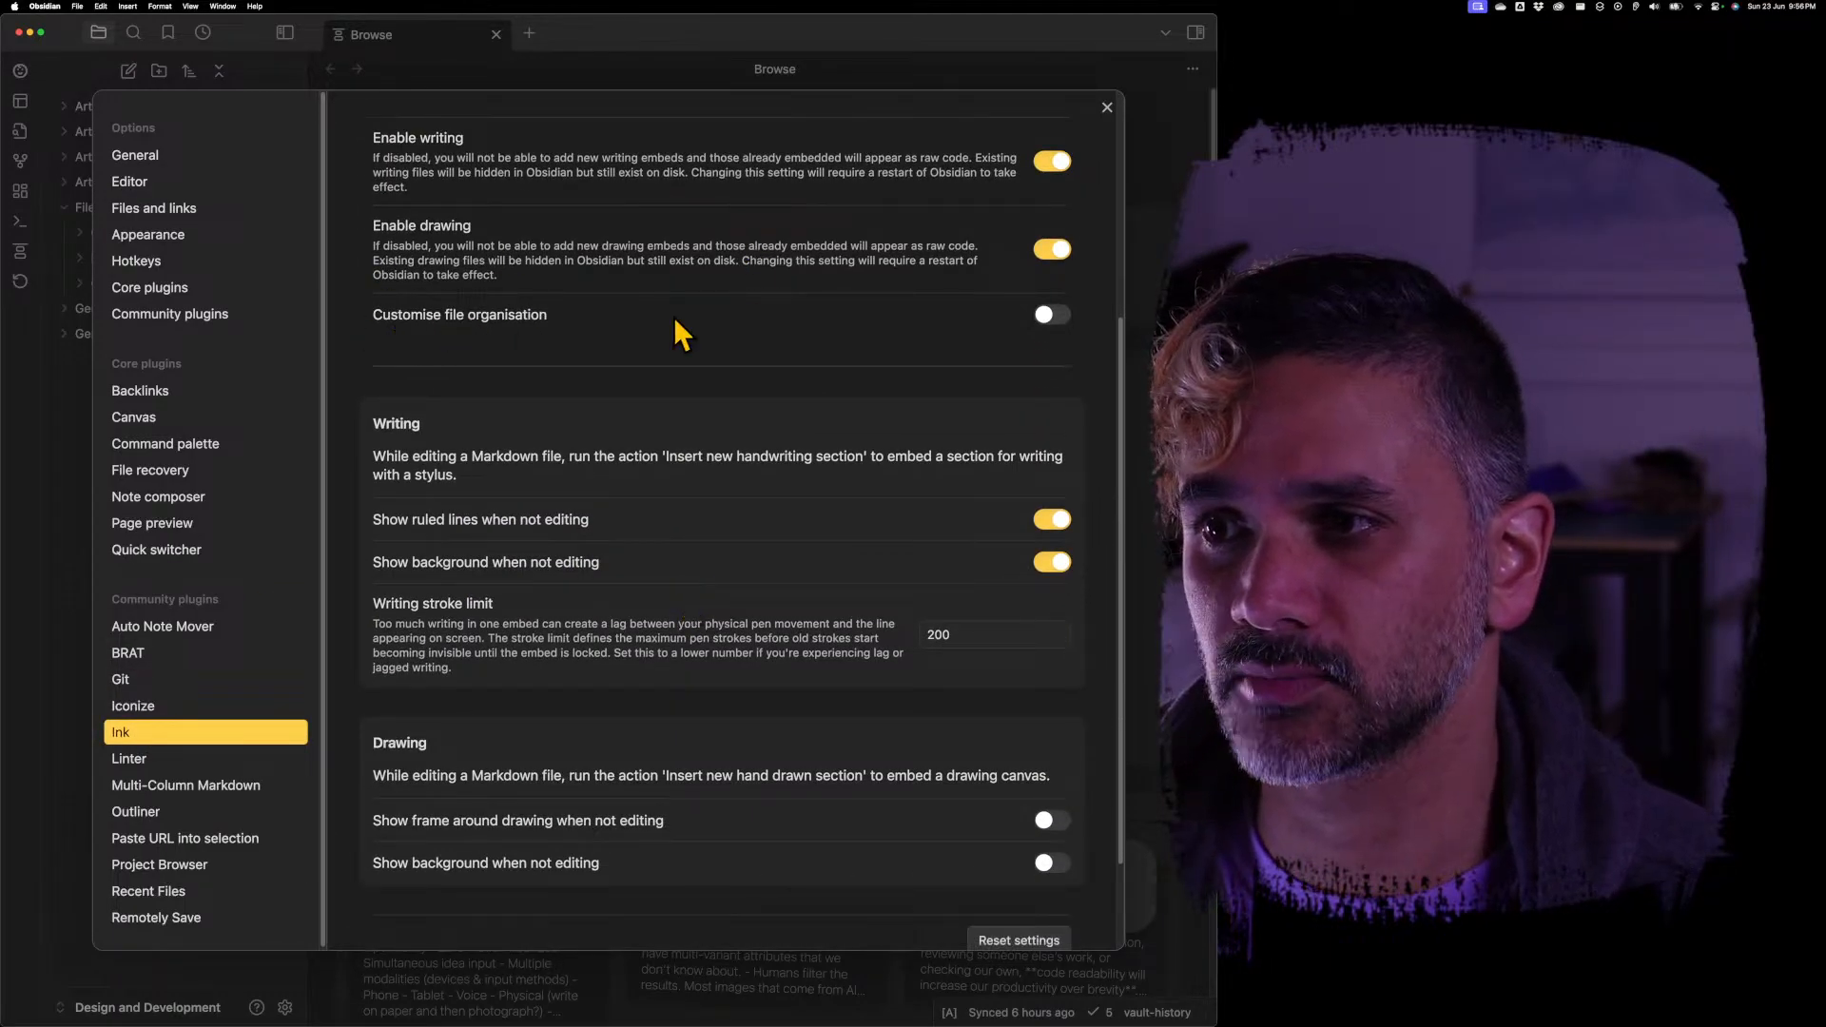
click(1046, 314)
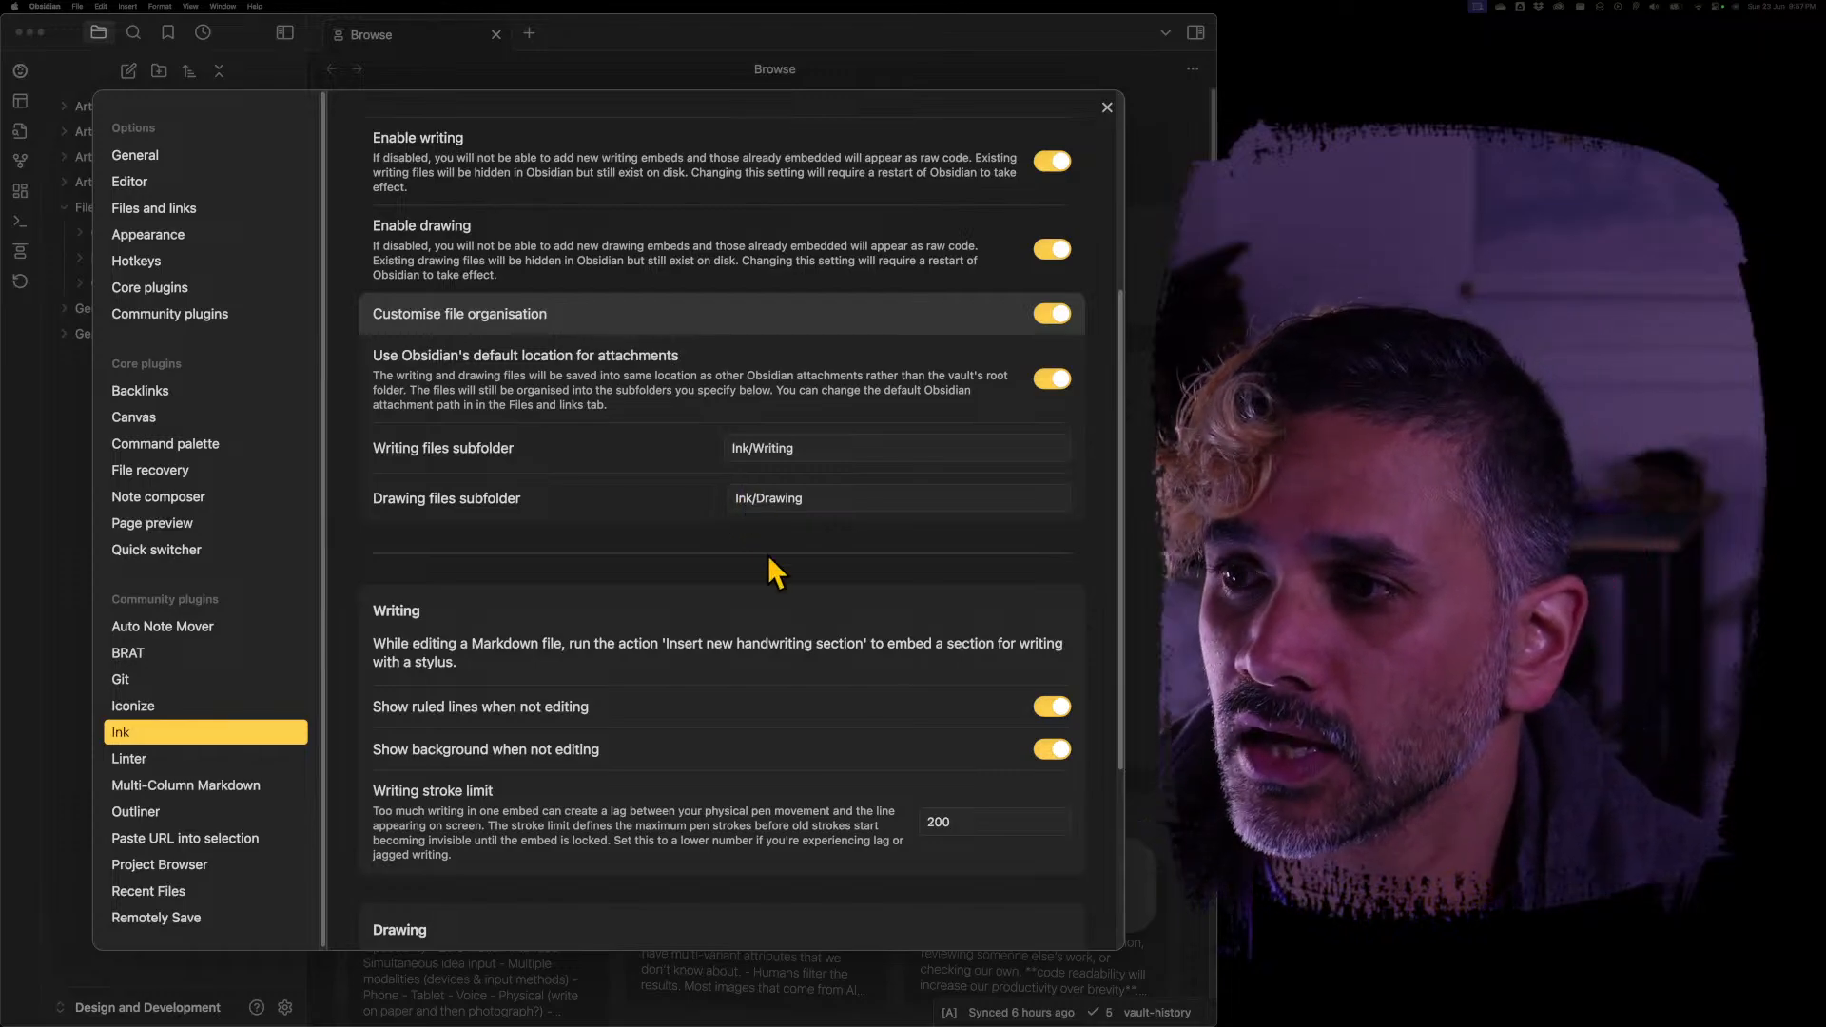
click(1052, 380)
click(1045, 382)
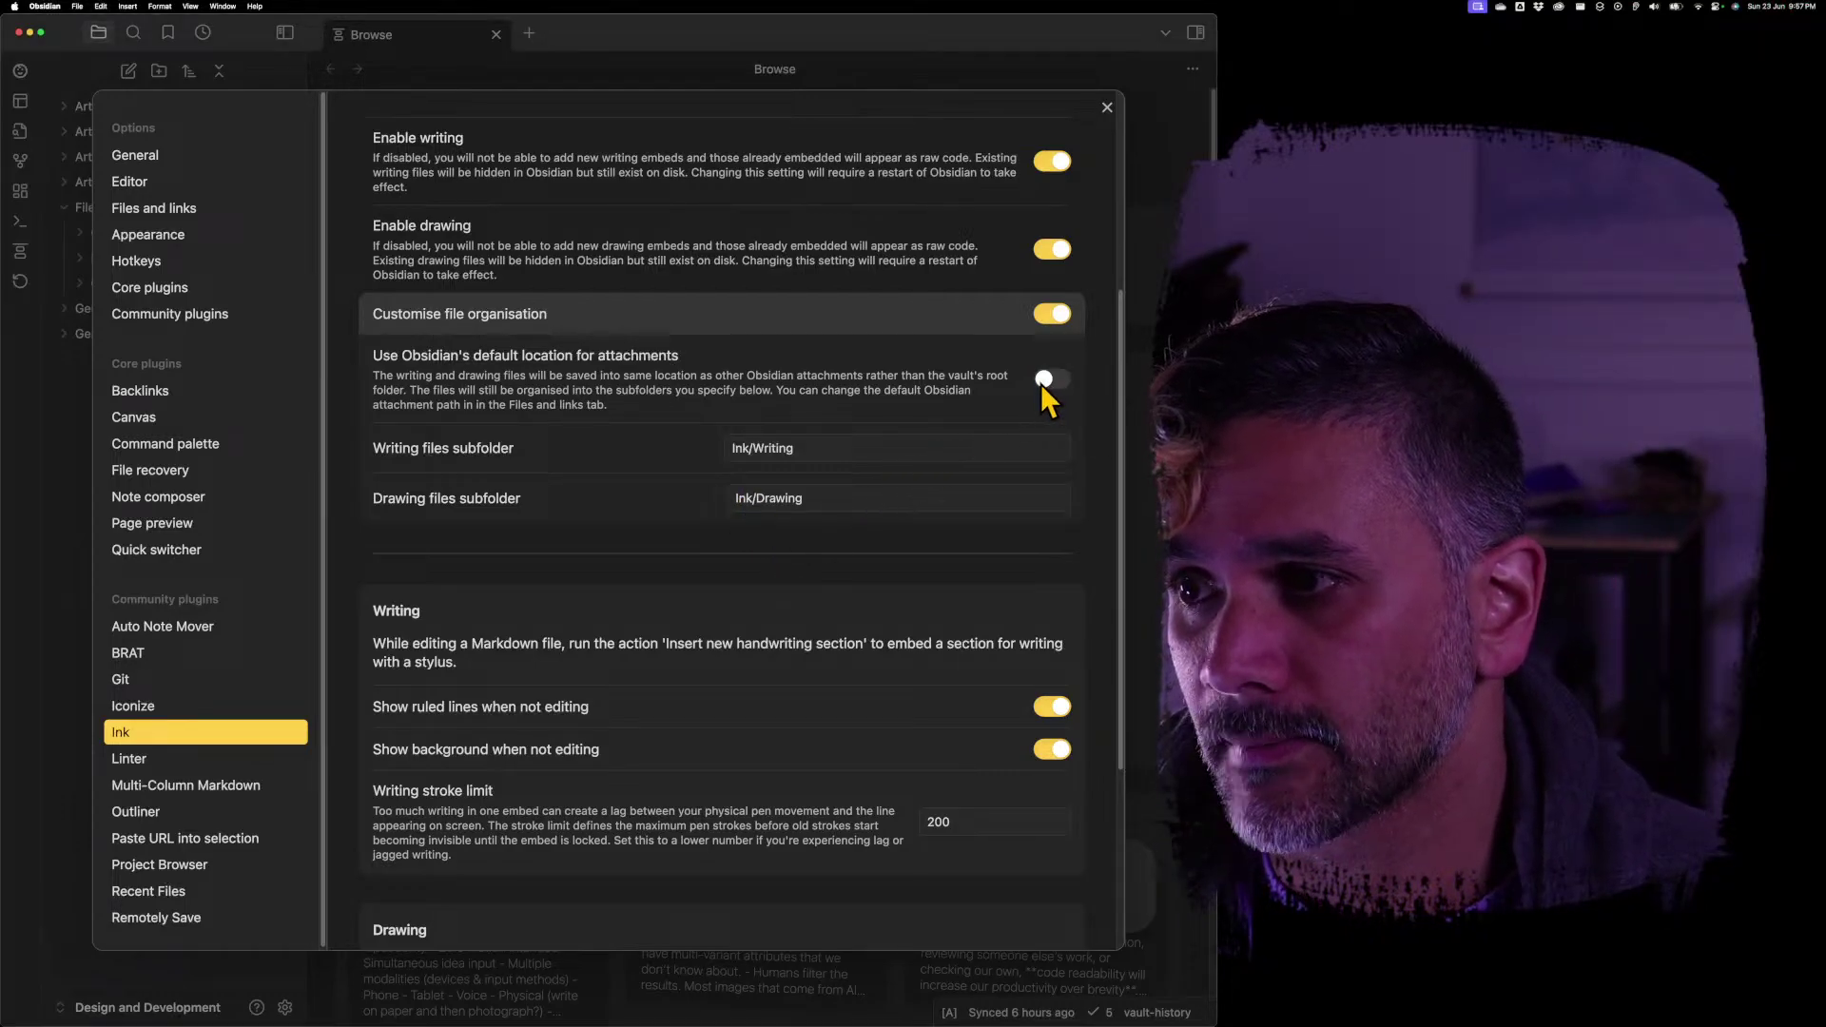
Set the writing subfolder to Files/Ink/Writing and begin prefixing the drawing subfolder with Files/
click(825, 439)
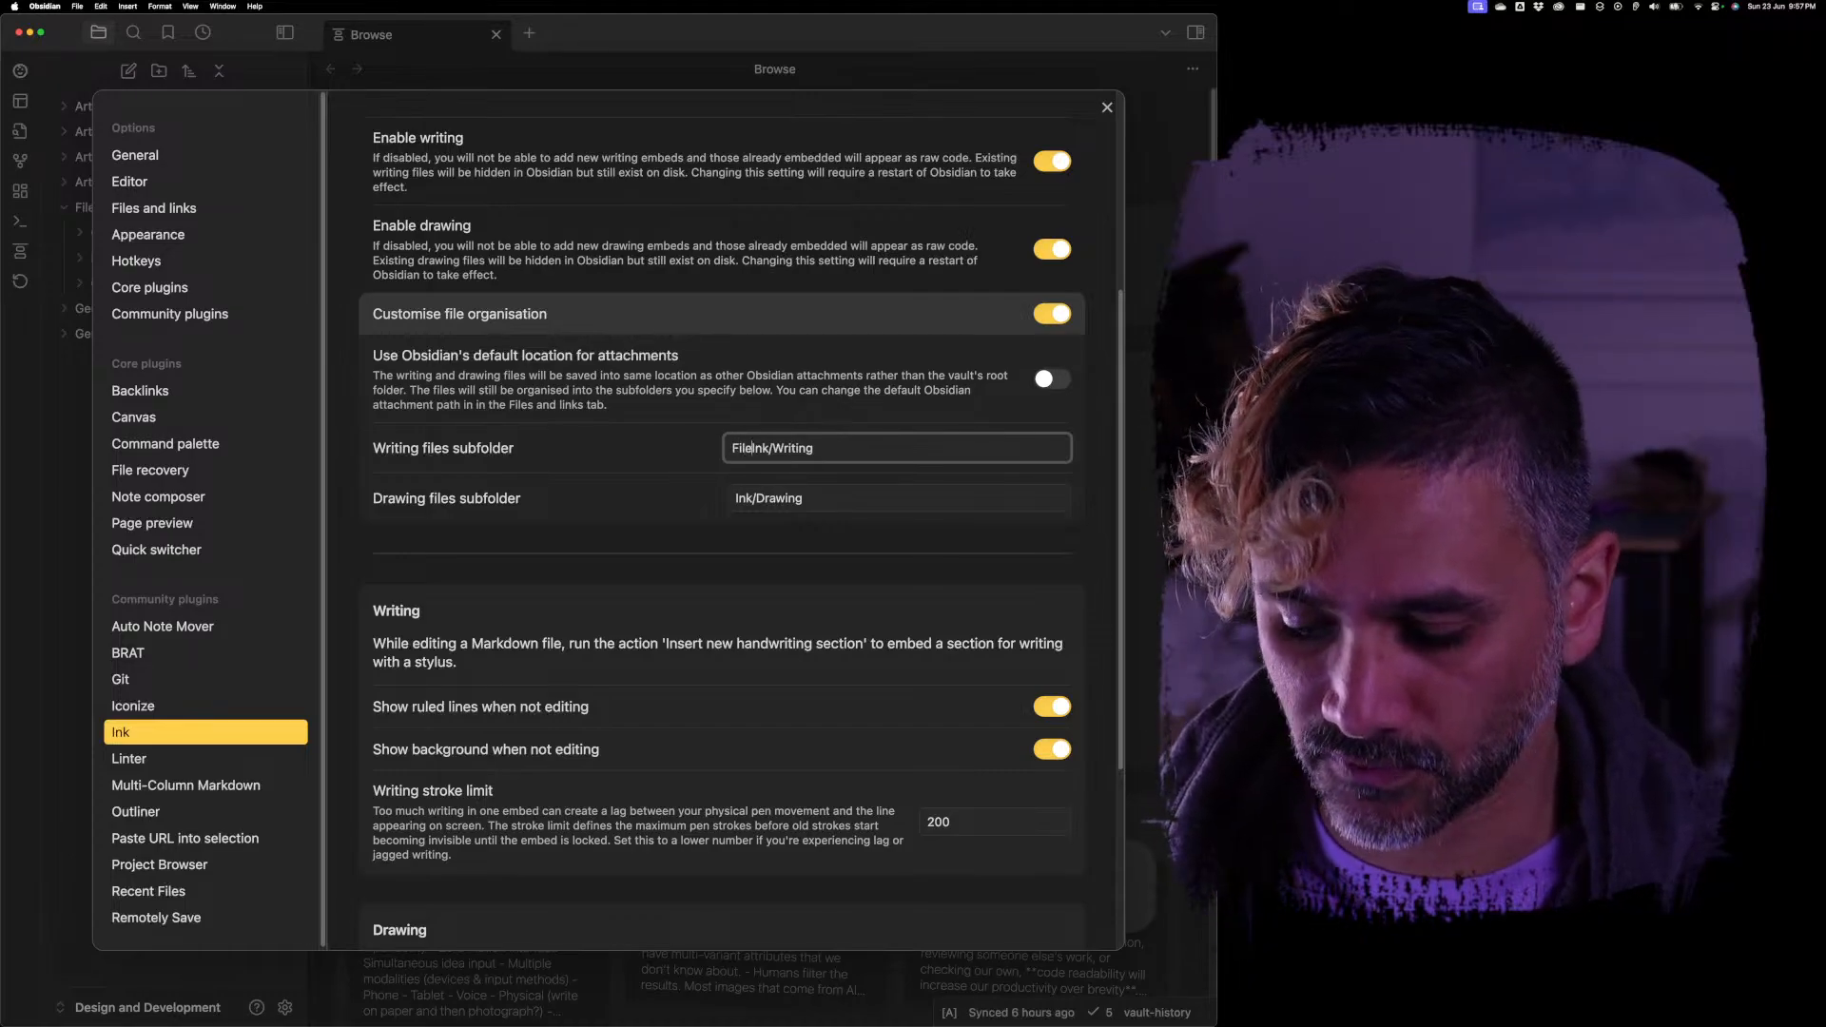
text(s/)
double_click(745, 448)
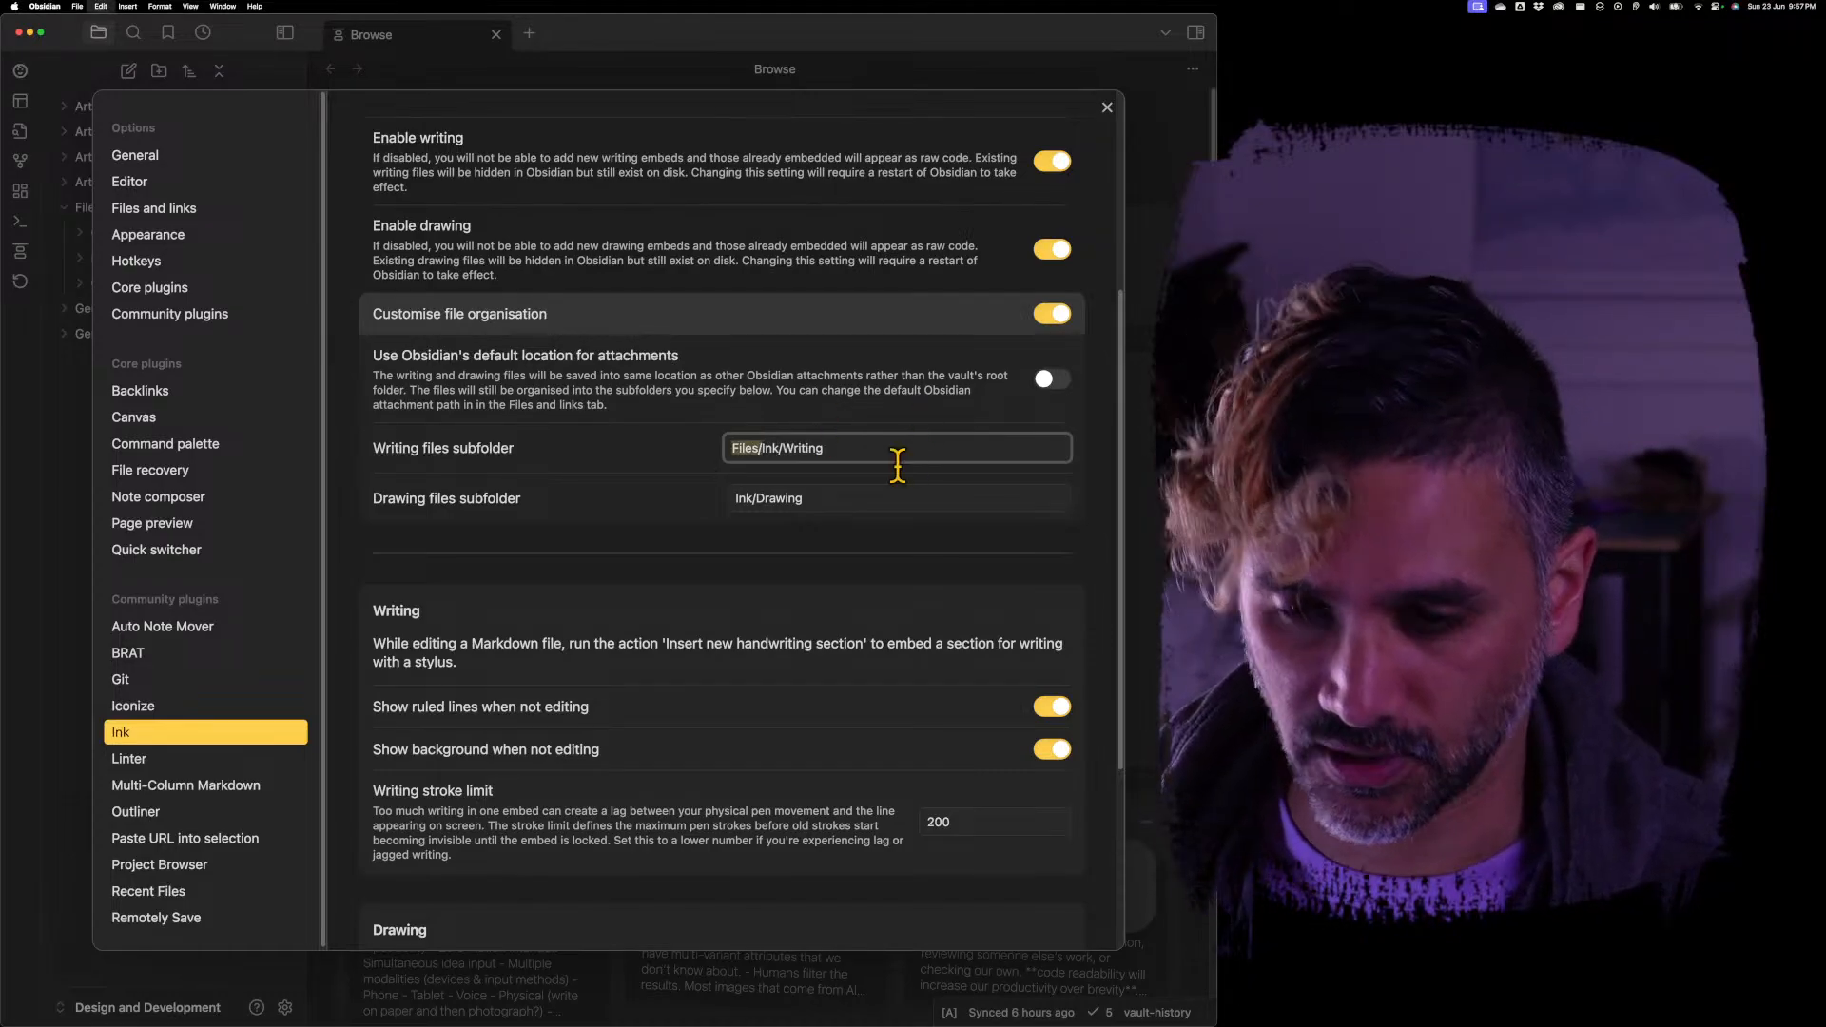
click(860, 506)
click(865, 502)
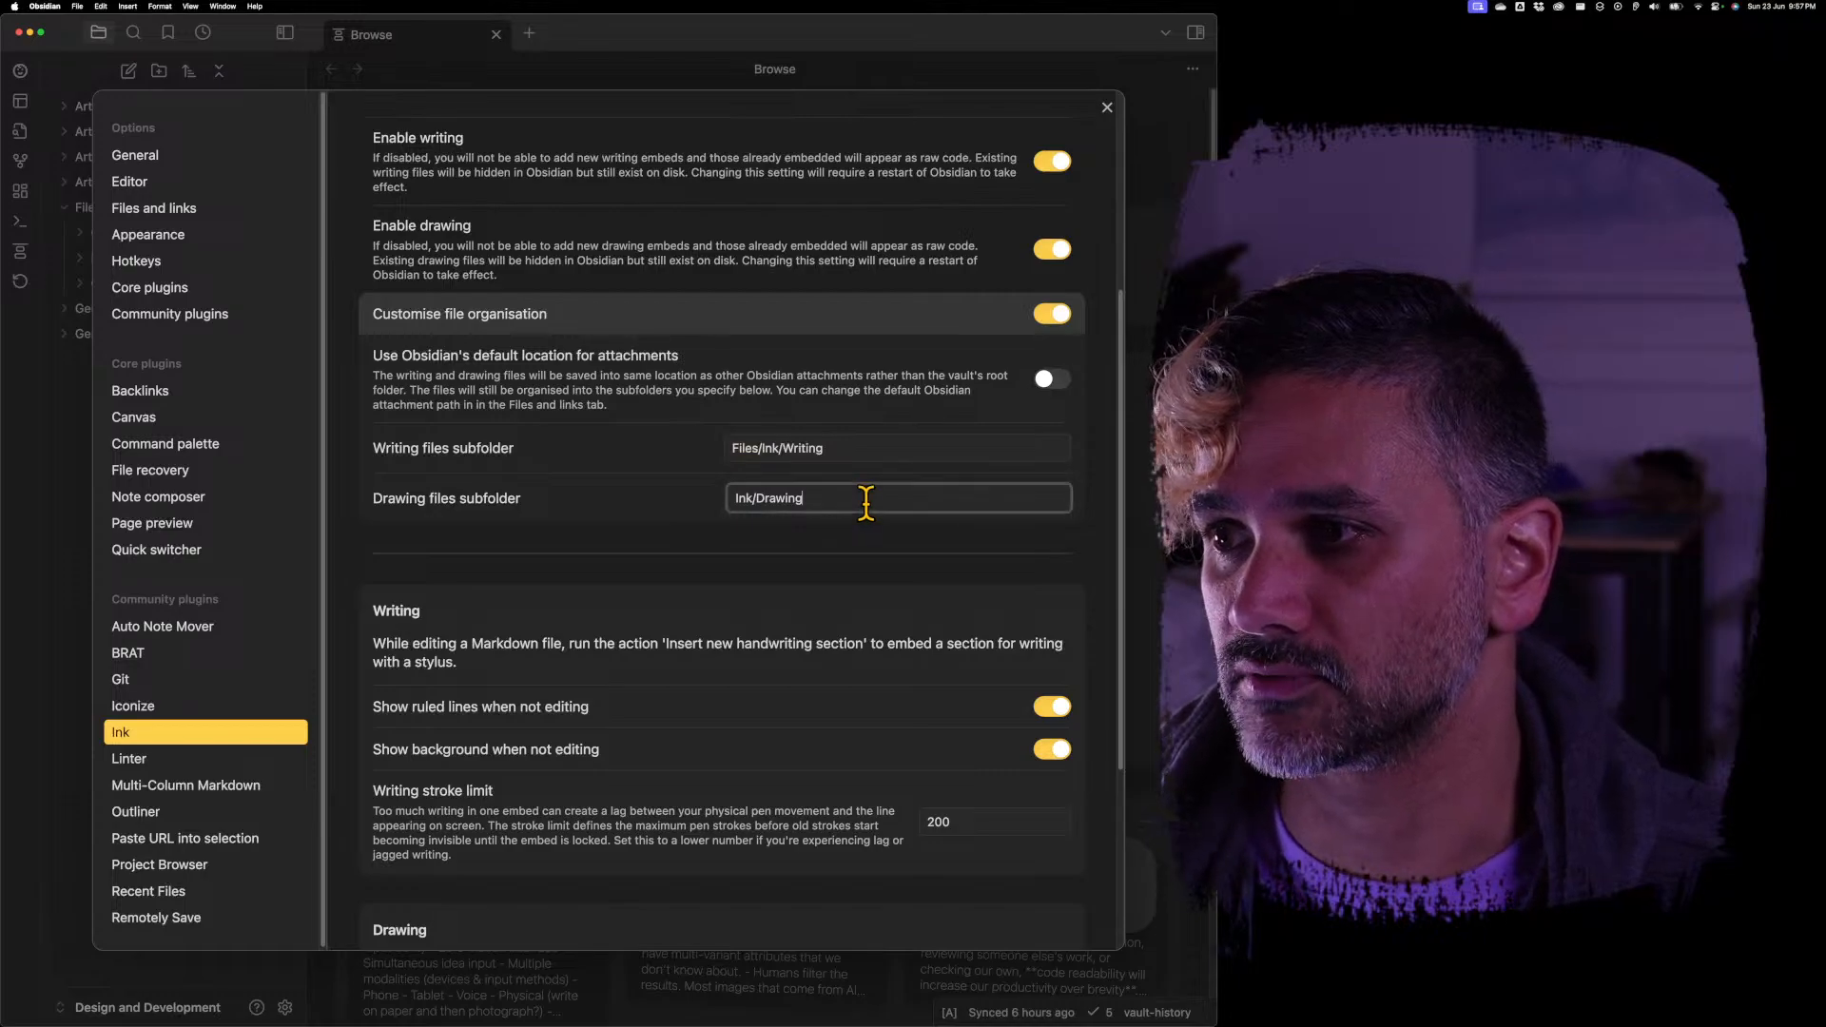
text(Files/)
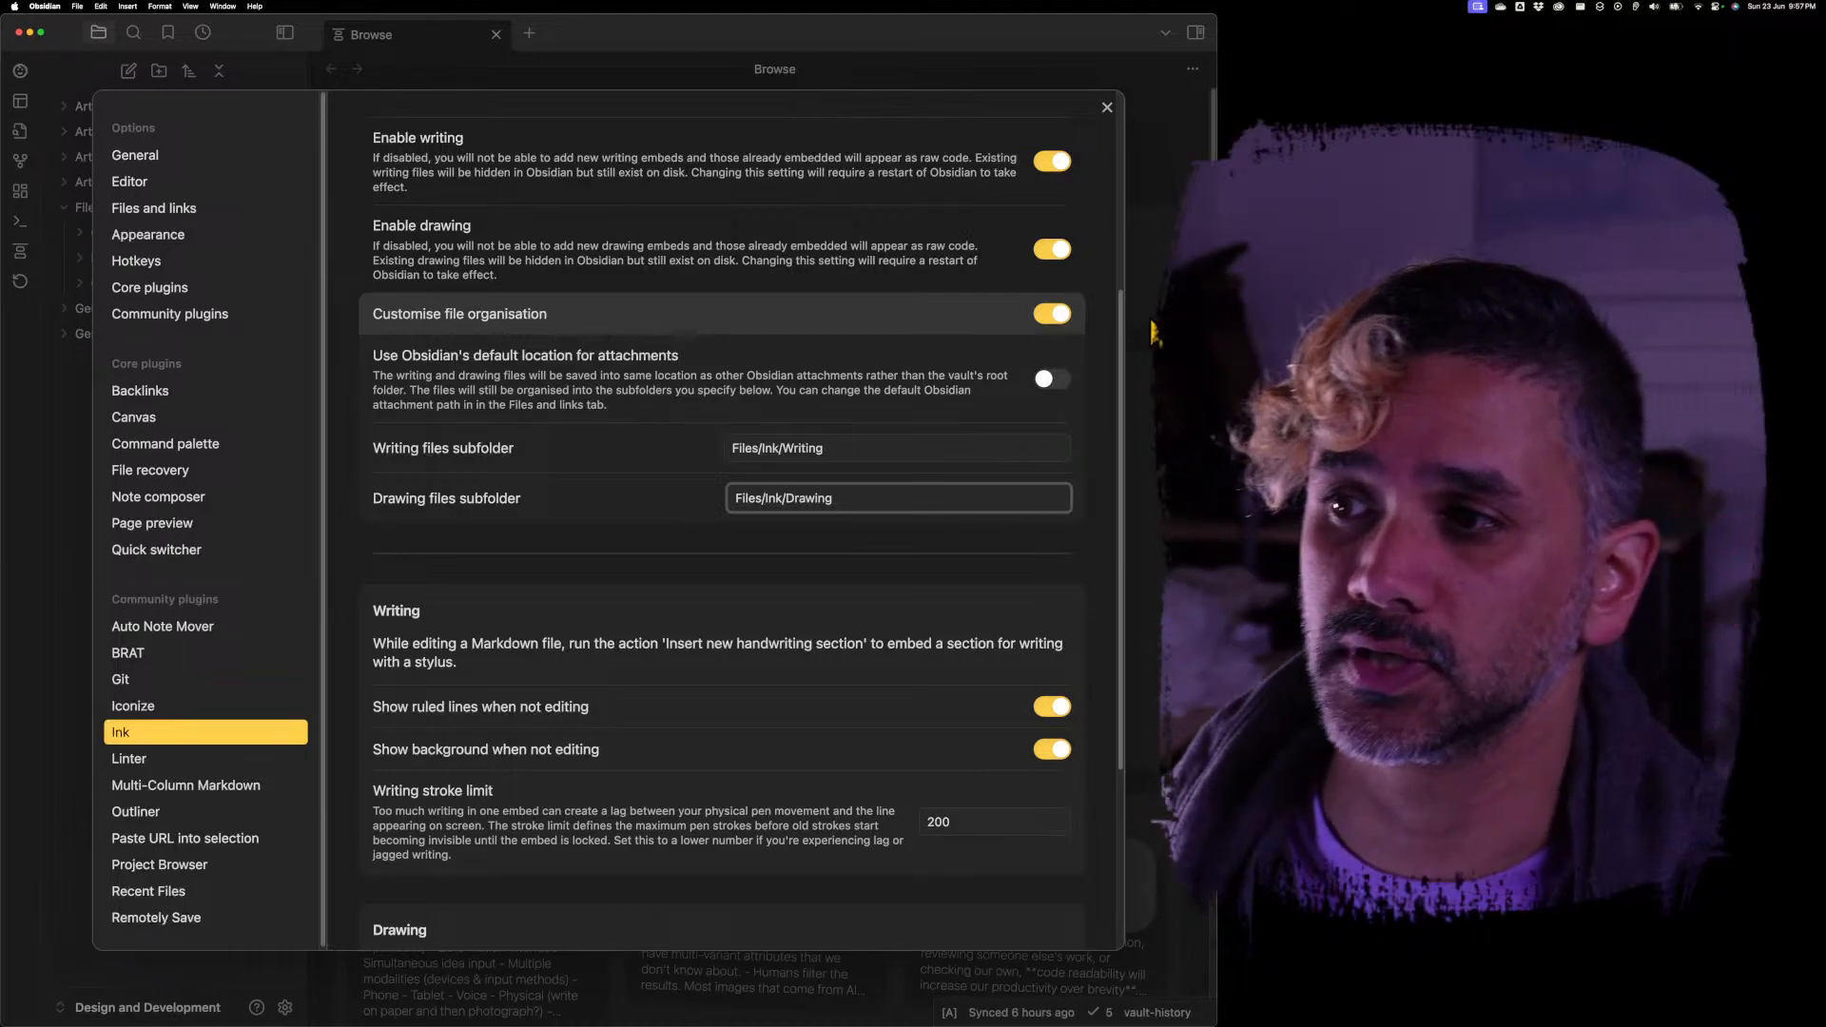
Rename the writing and drawing subfolders to Files/Hello and Files/Goodbye and close the settings
double_click(771, 449)
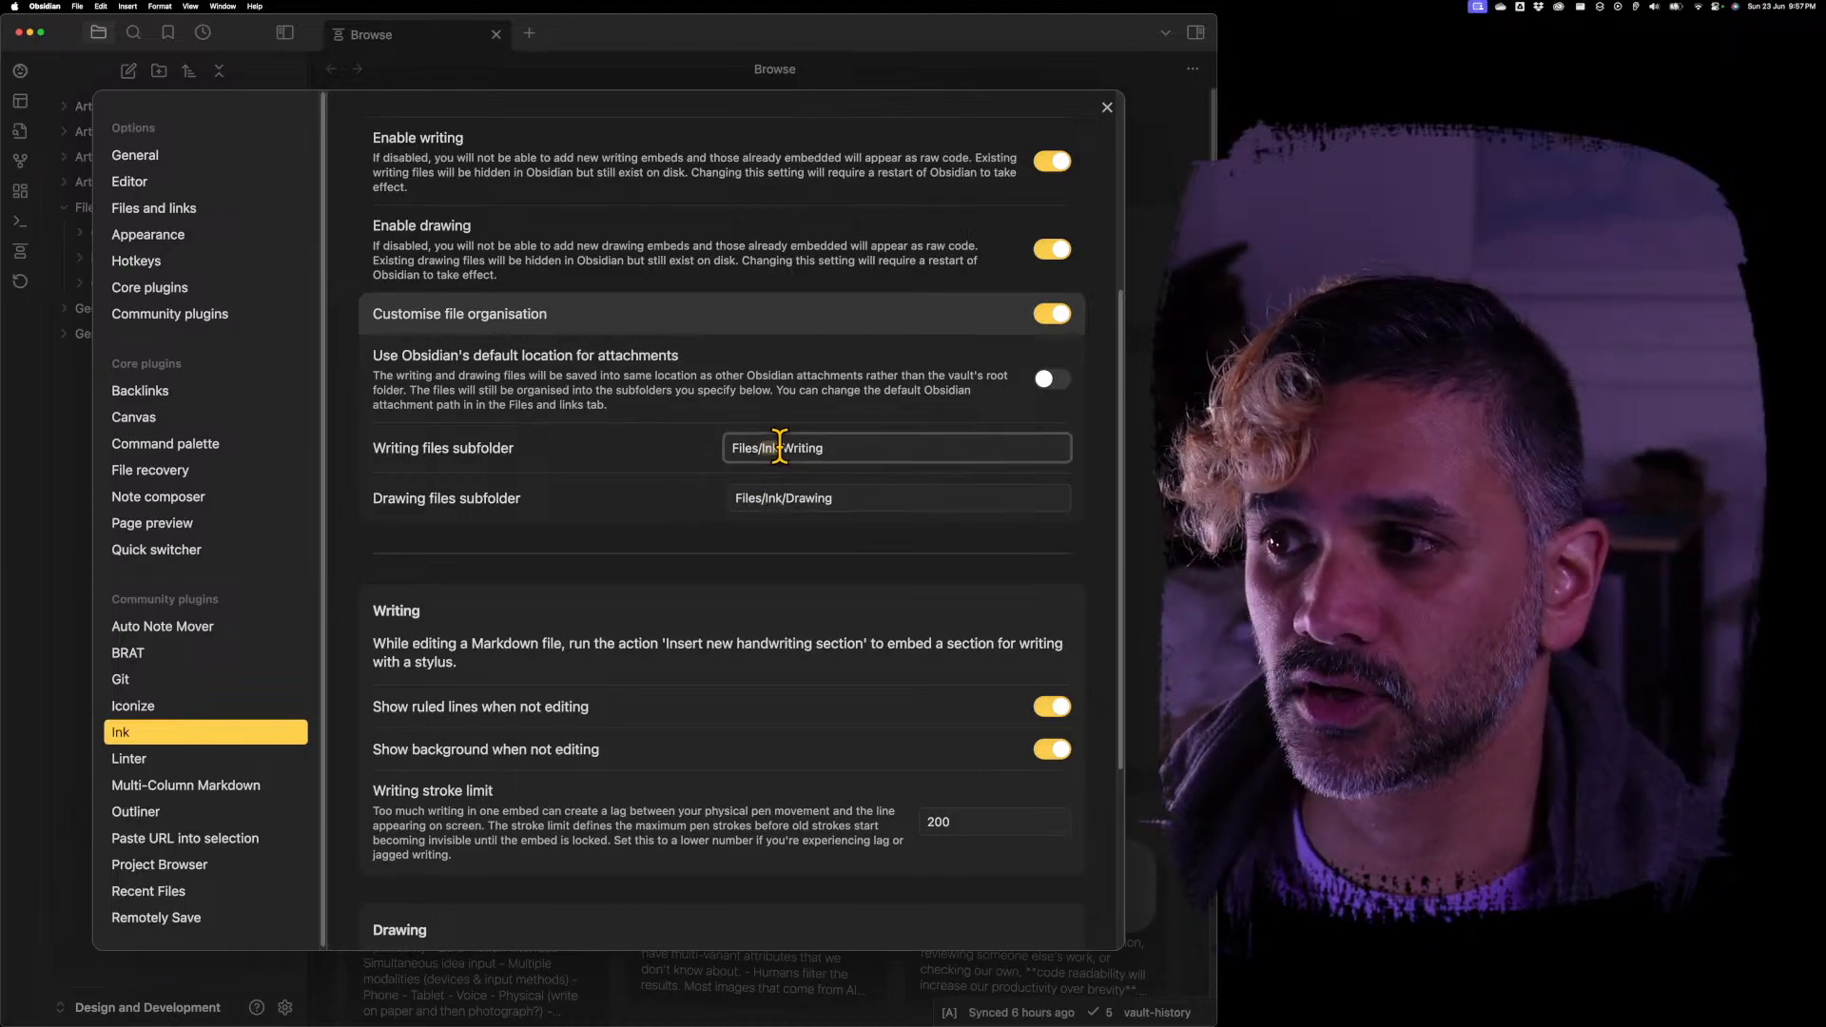
key(BackSpace)
key(BackSpace)
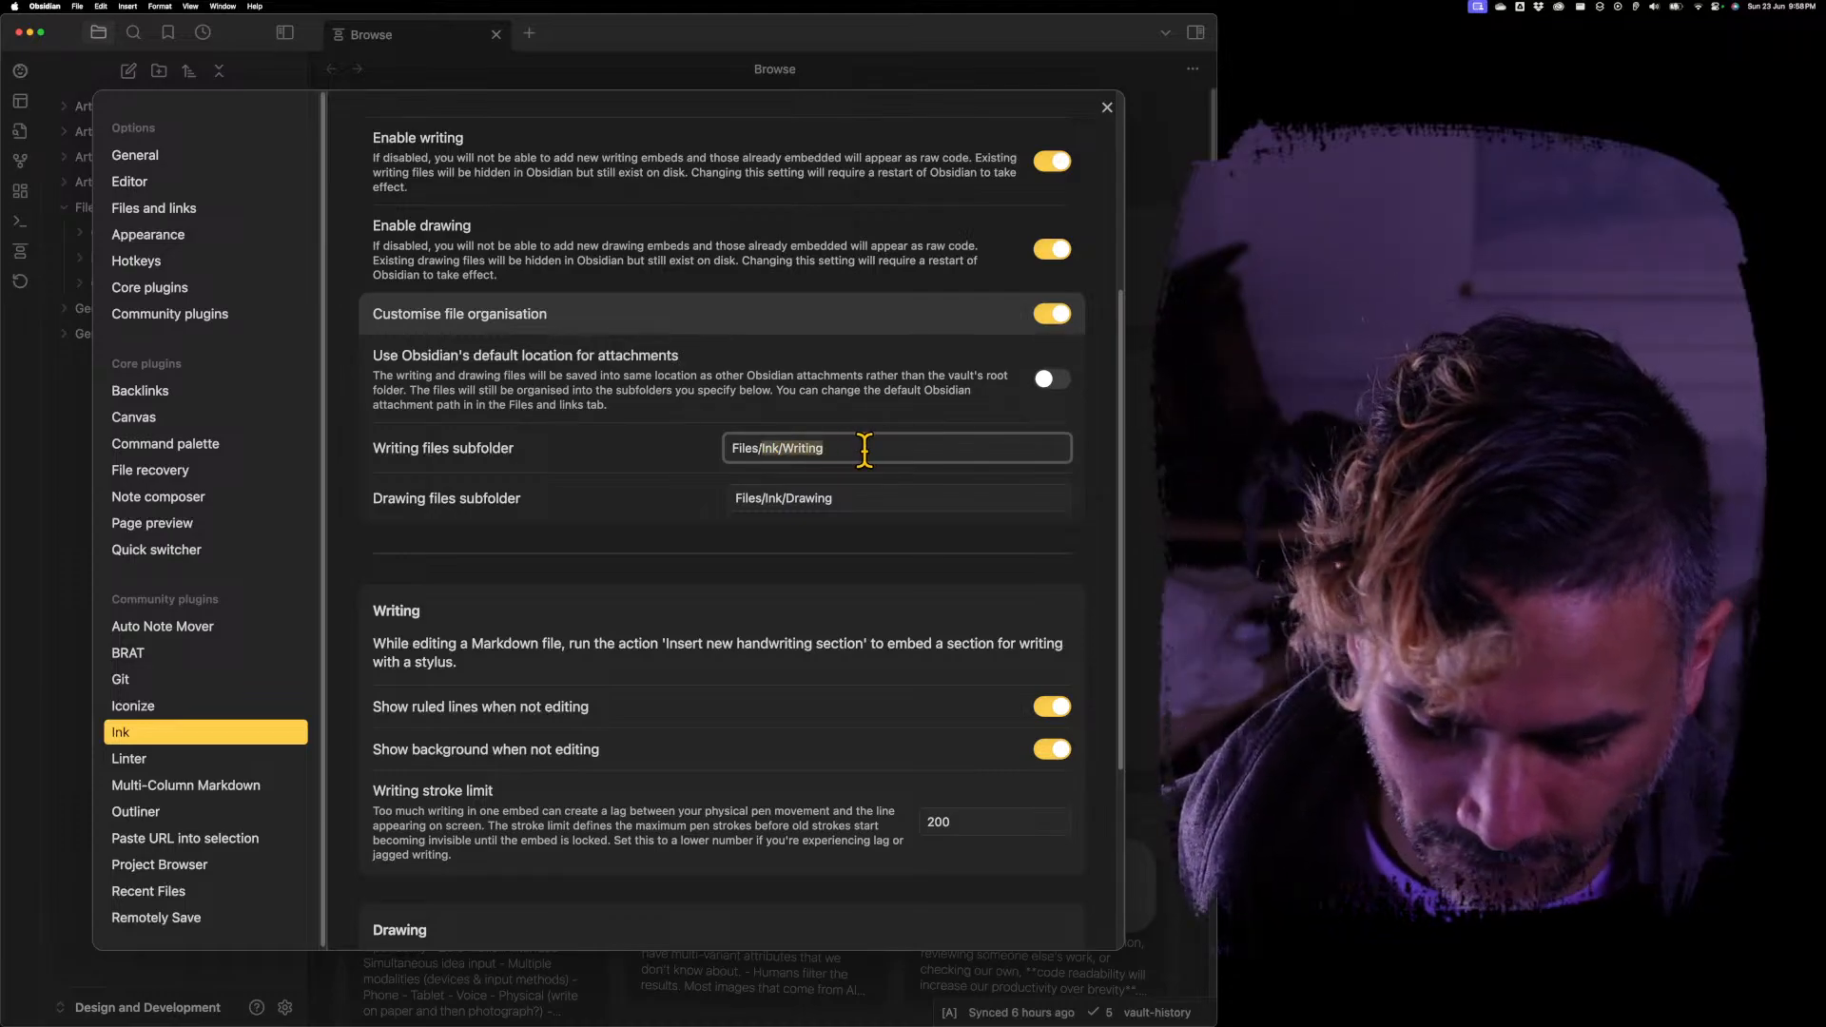
text(Hello)
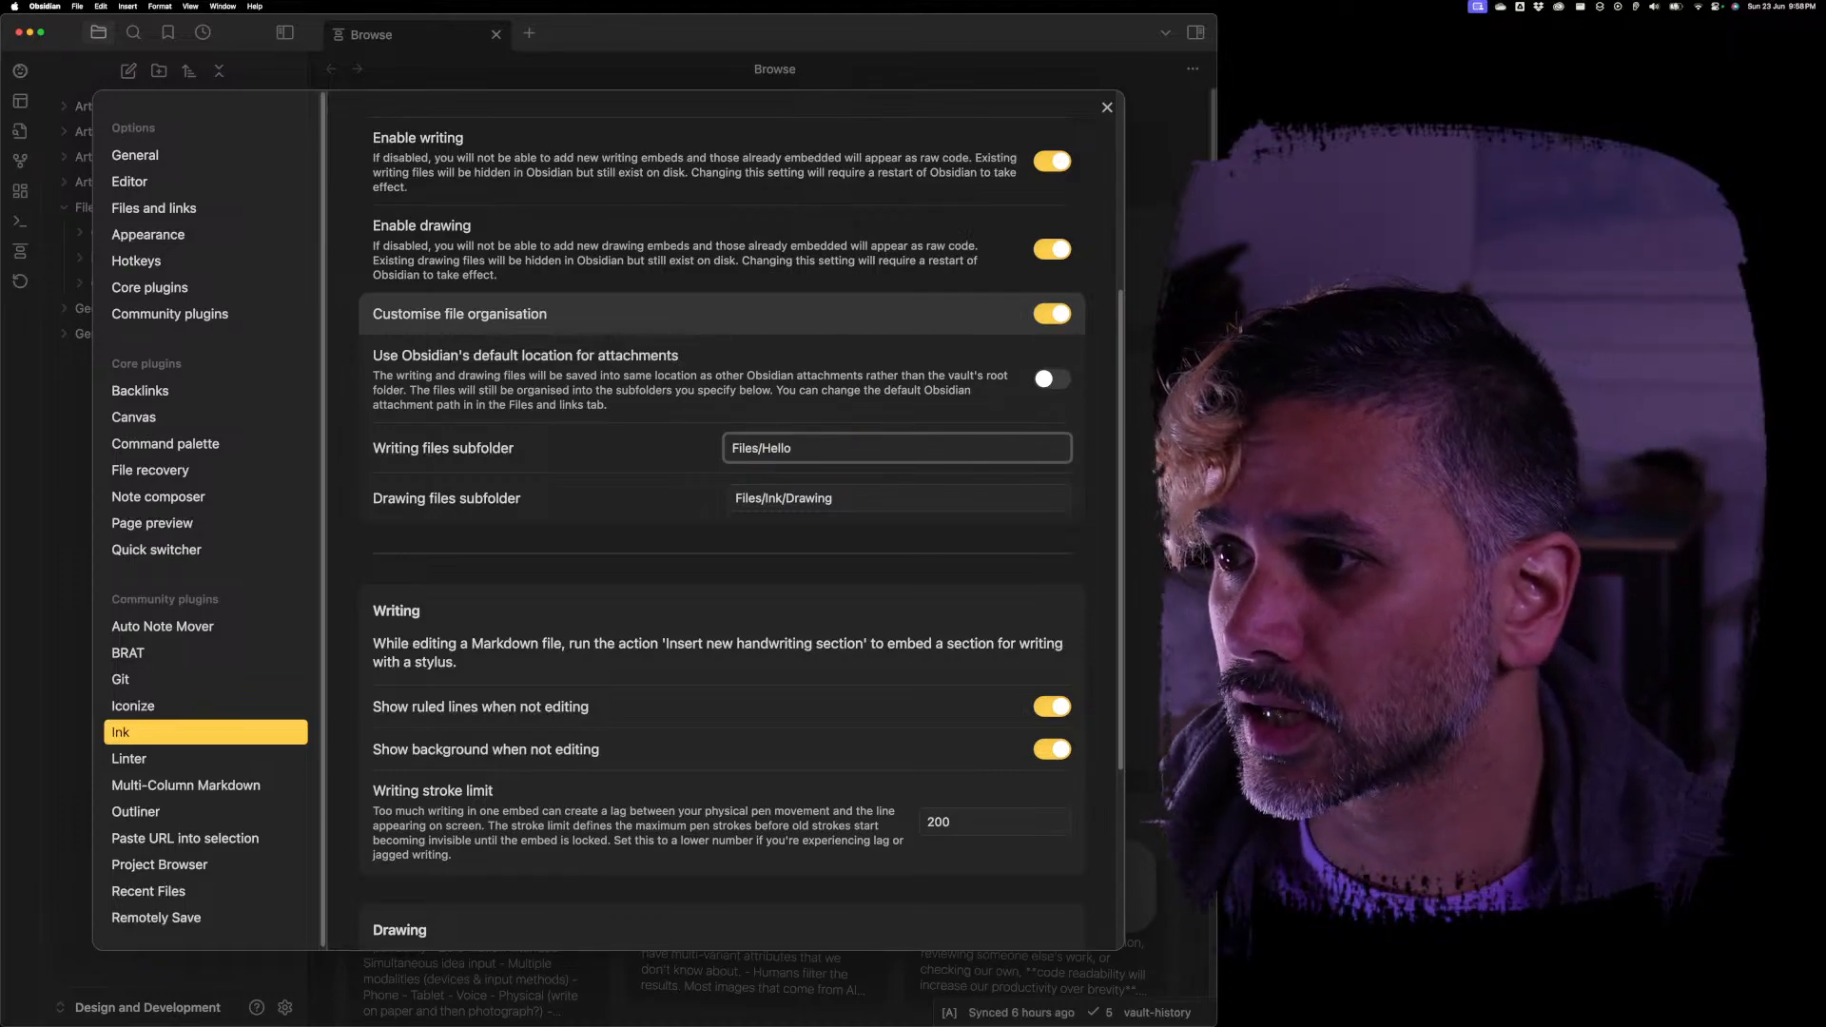
click(767, 501)
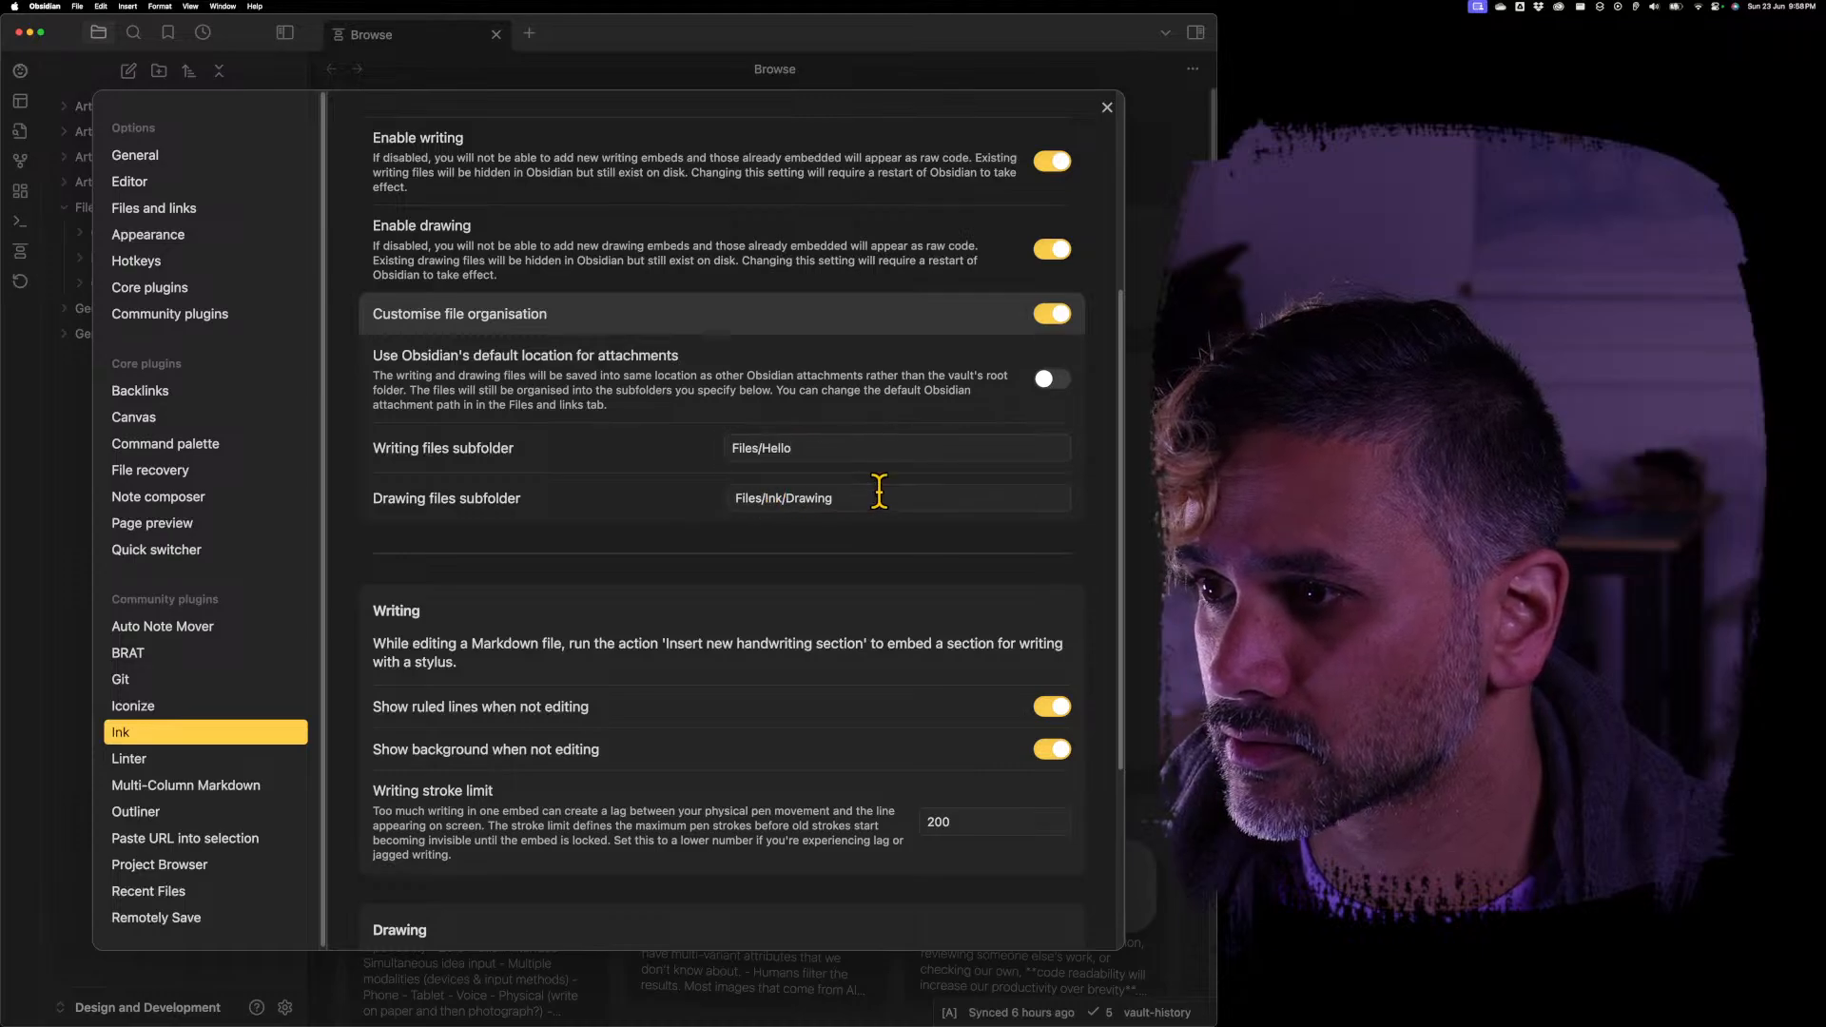
double_click(772, 497)
drag(766, 498, 852, 495)
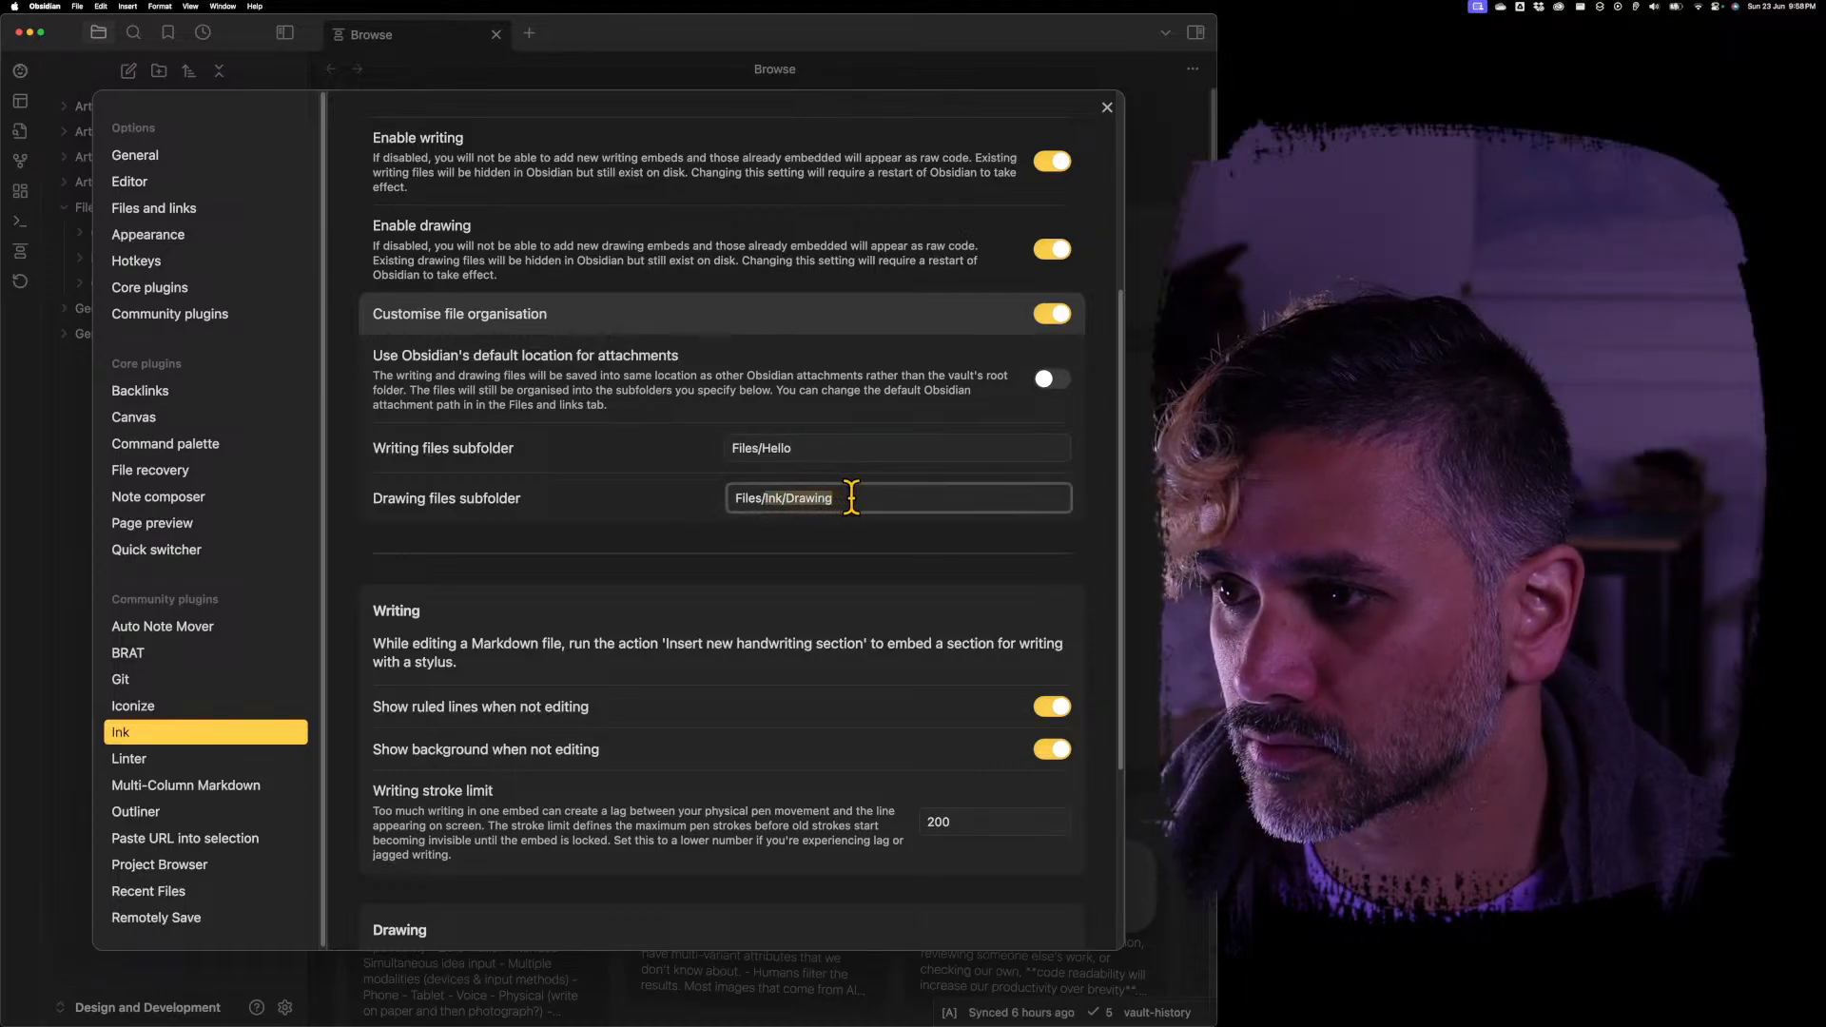
text(Goodbye)
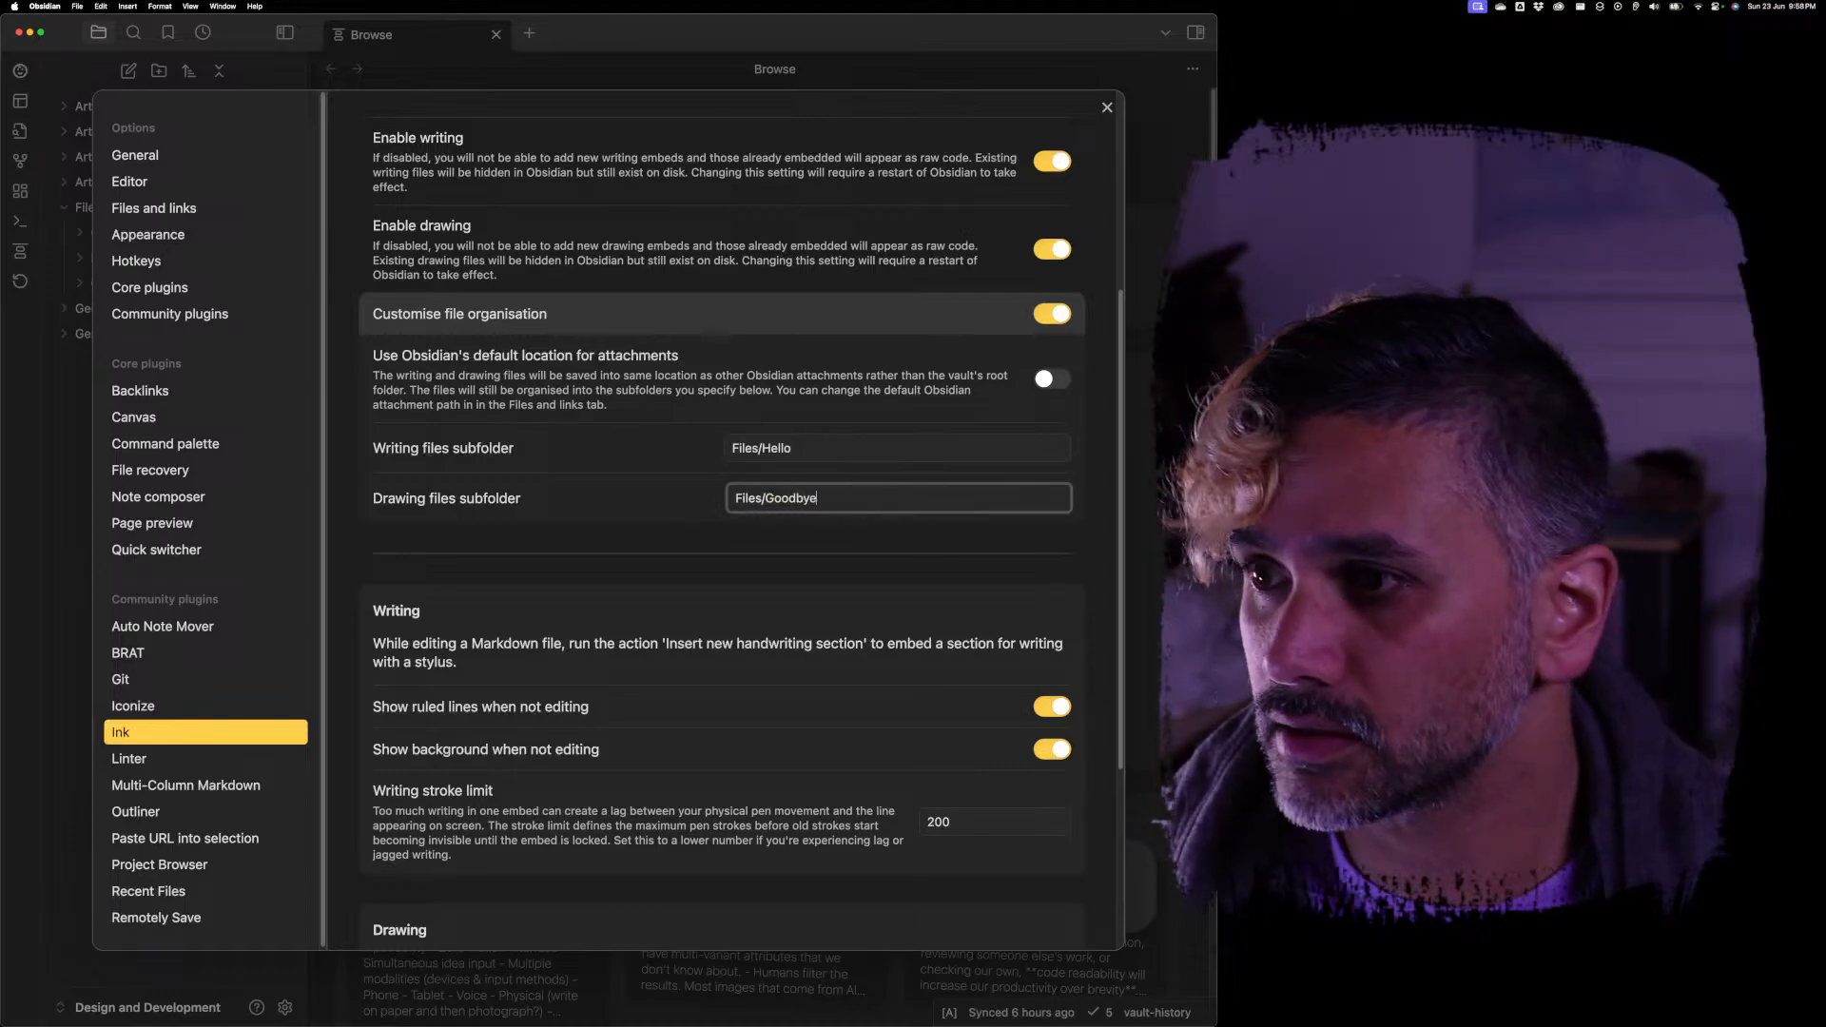
click(670, 555)
click(1108, 108)
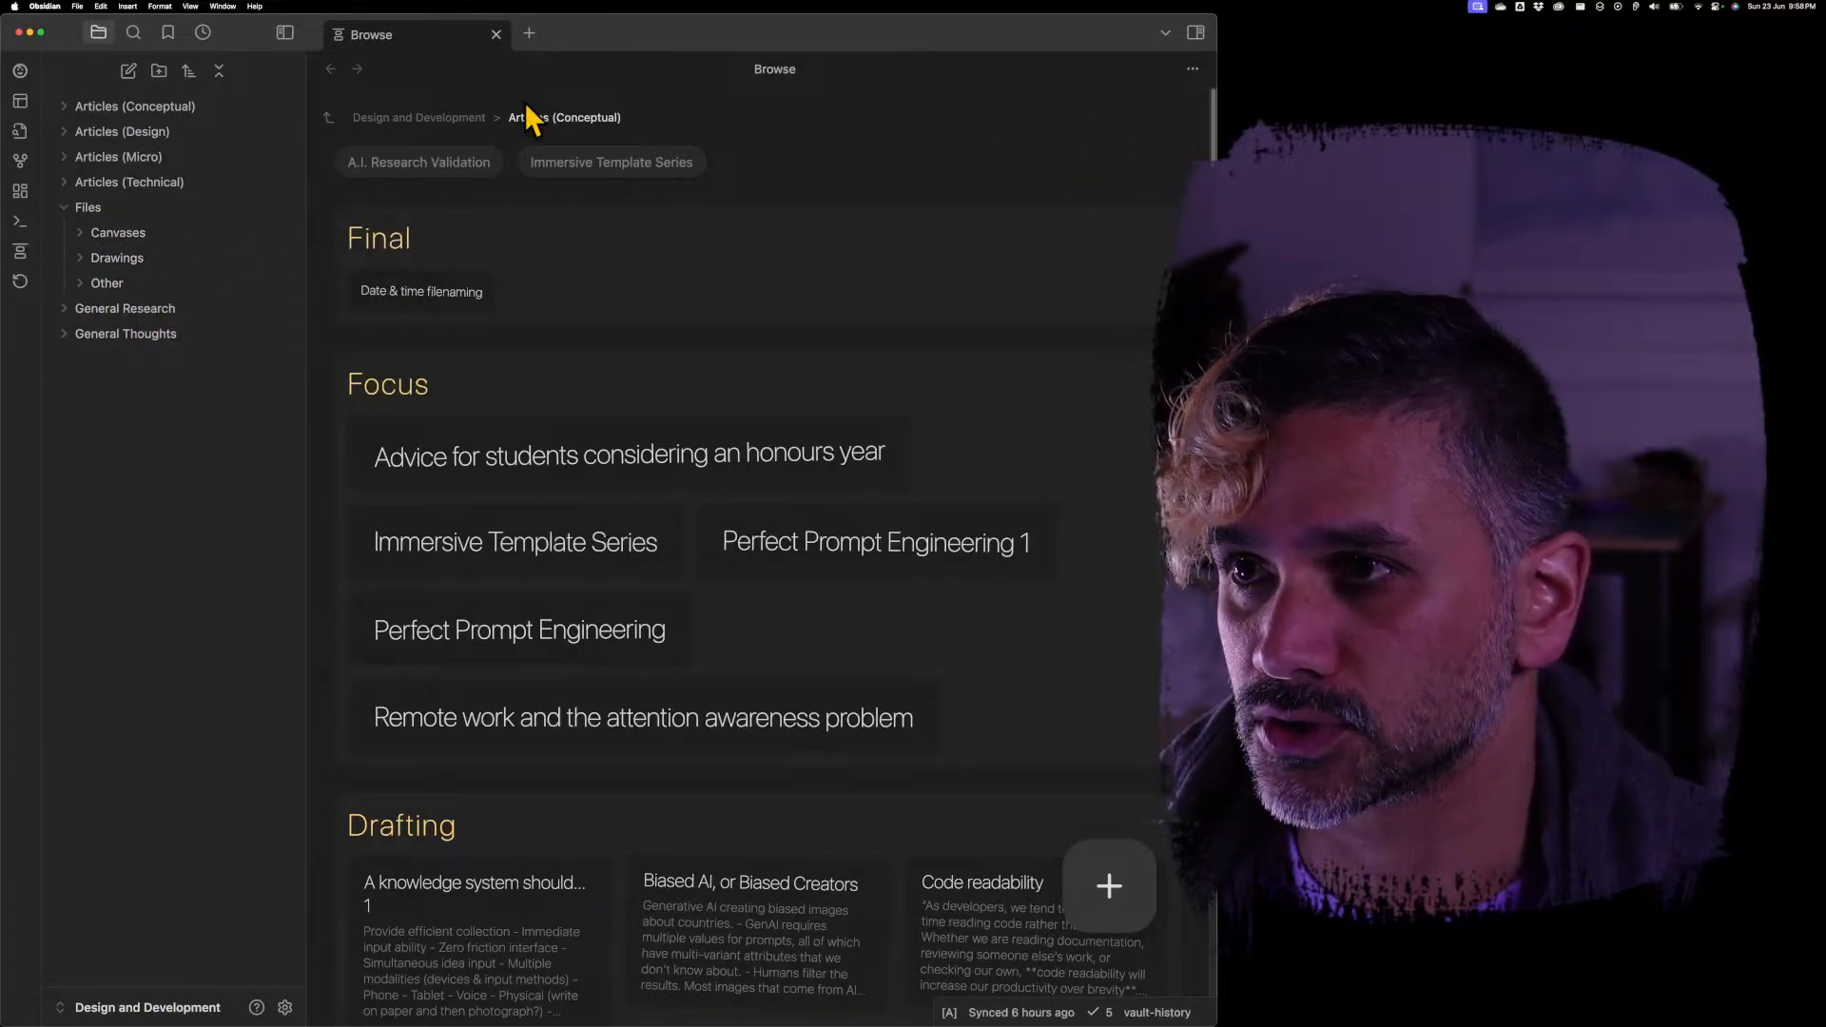
Open and close a spare tab, then go up to the Design and Development folder
click(530, 36)
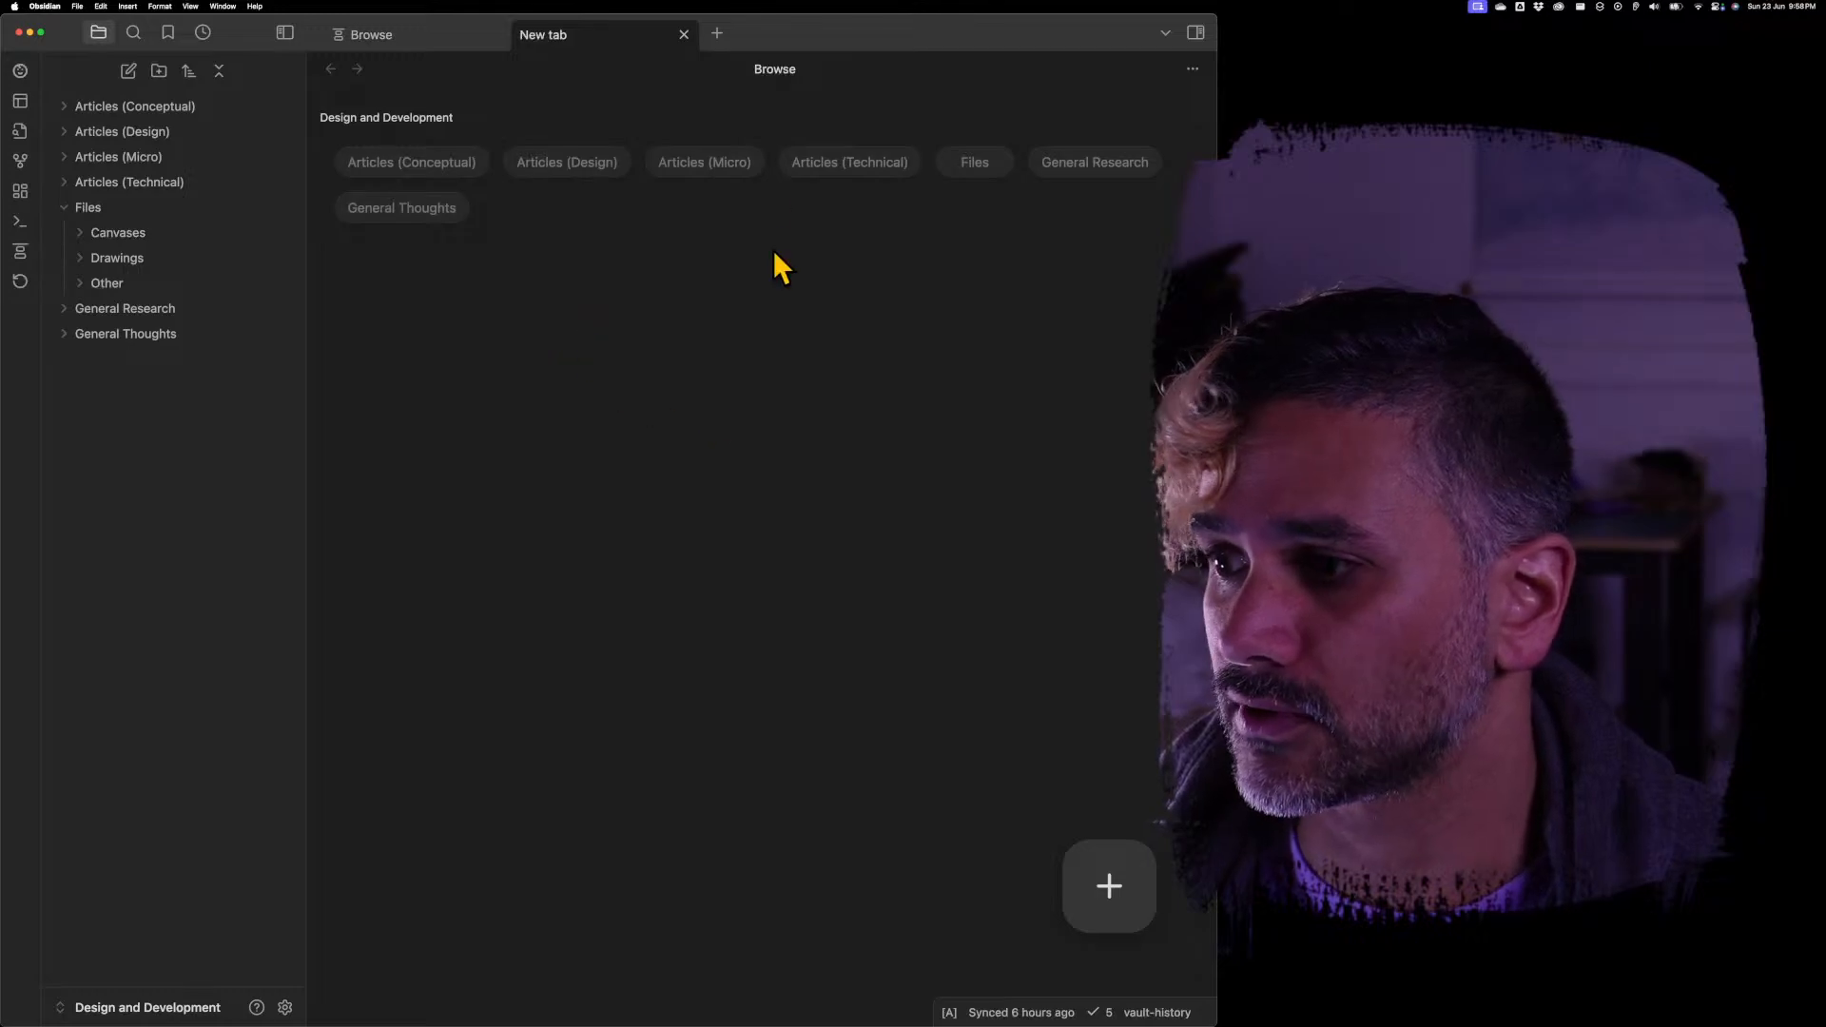
click(683, 34)
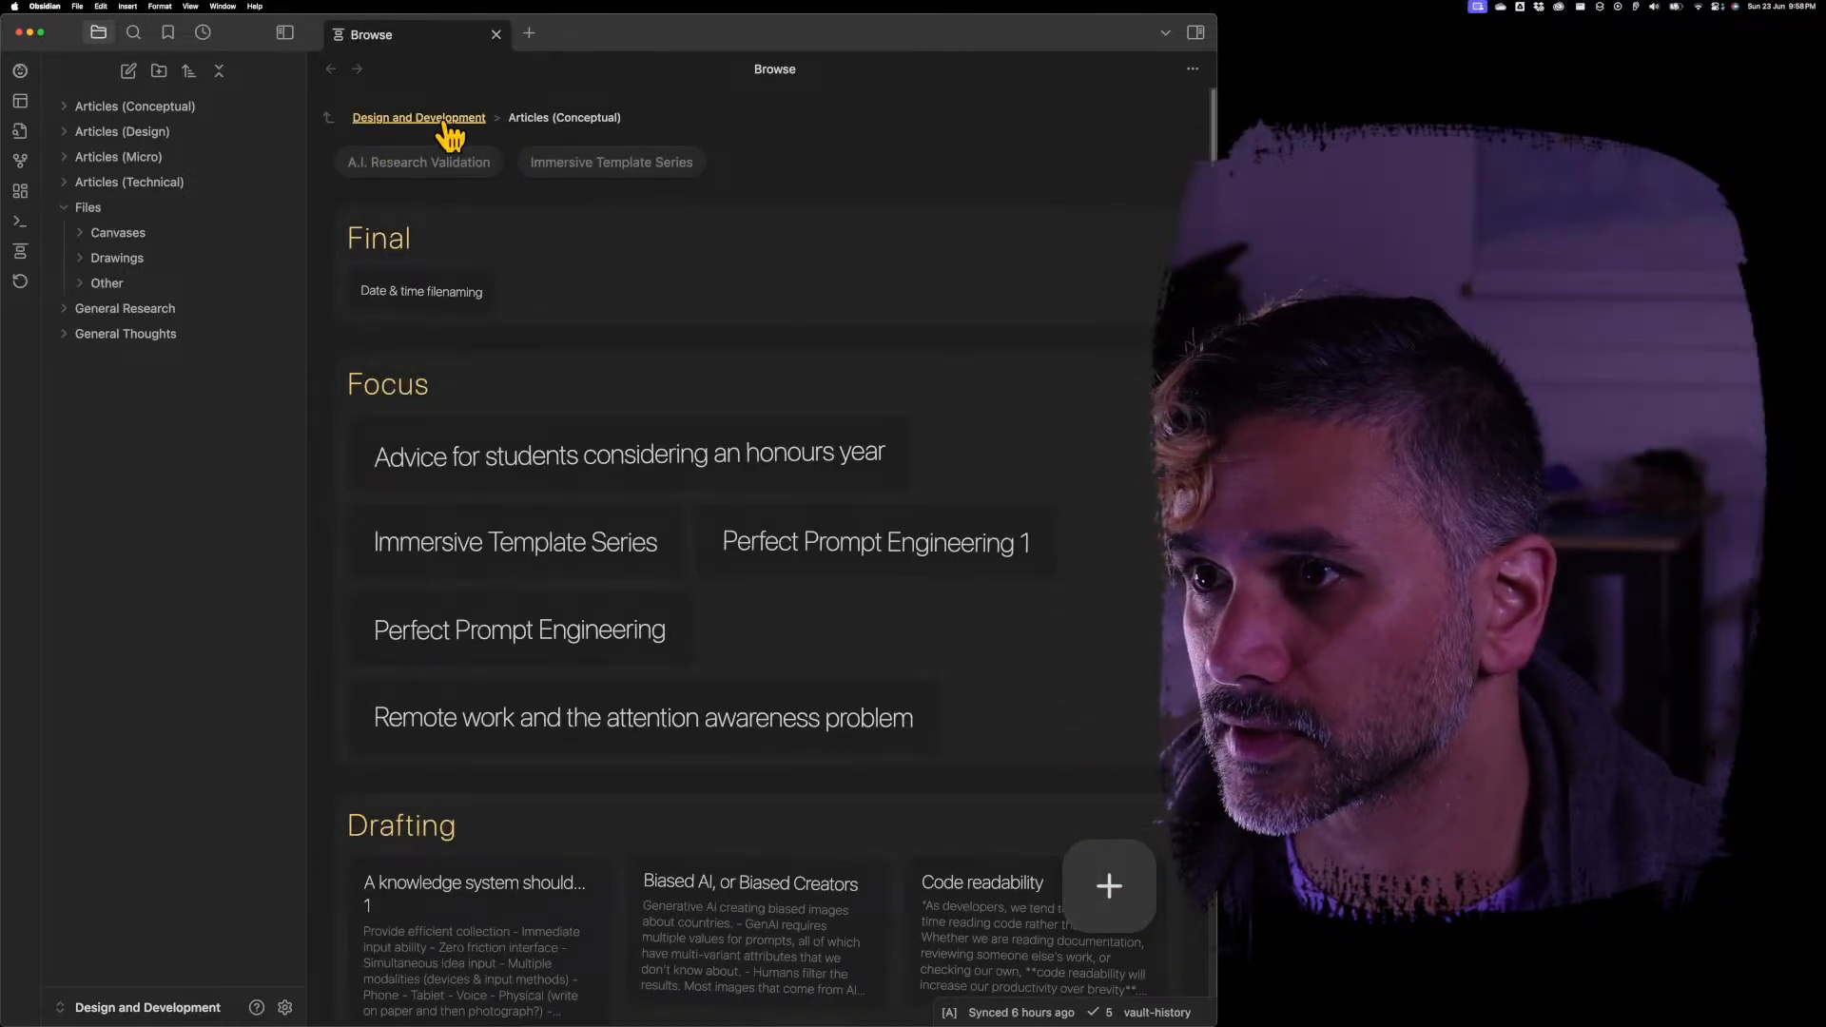
click(450, 135)
Create a new note and insert a handwriting section with /writing, confirming it landed in Files/Hello
click(1109, 885)
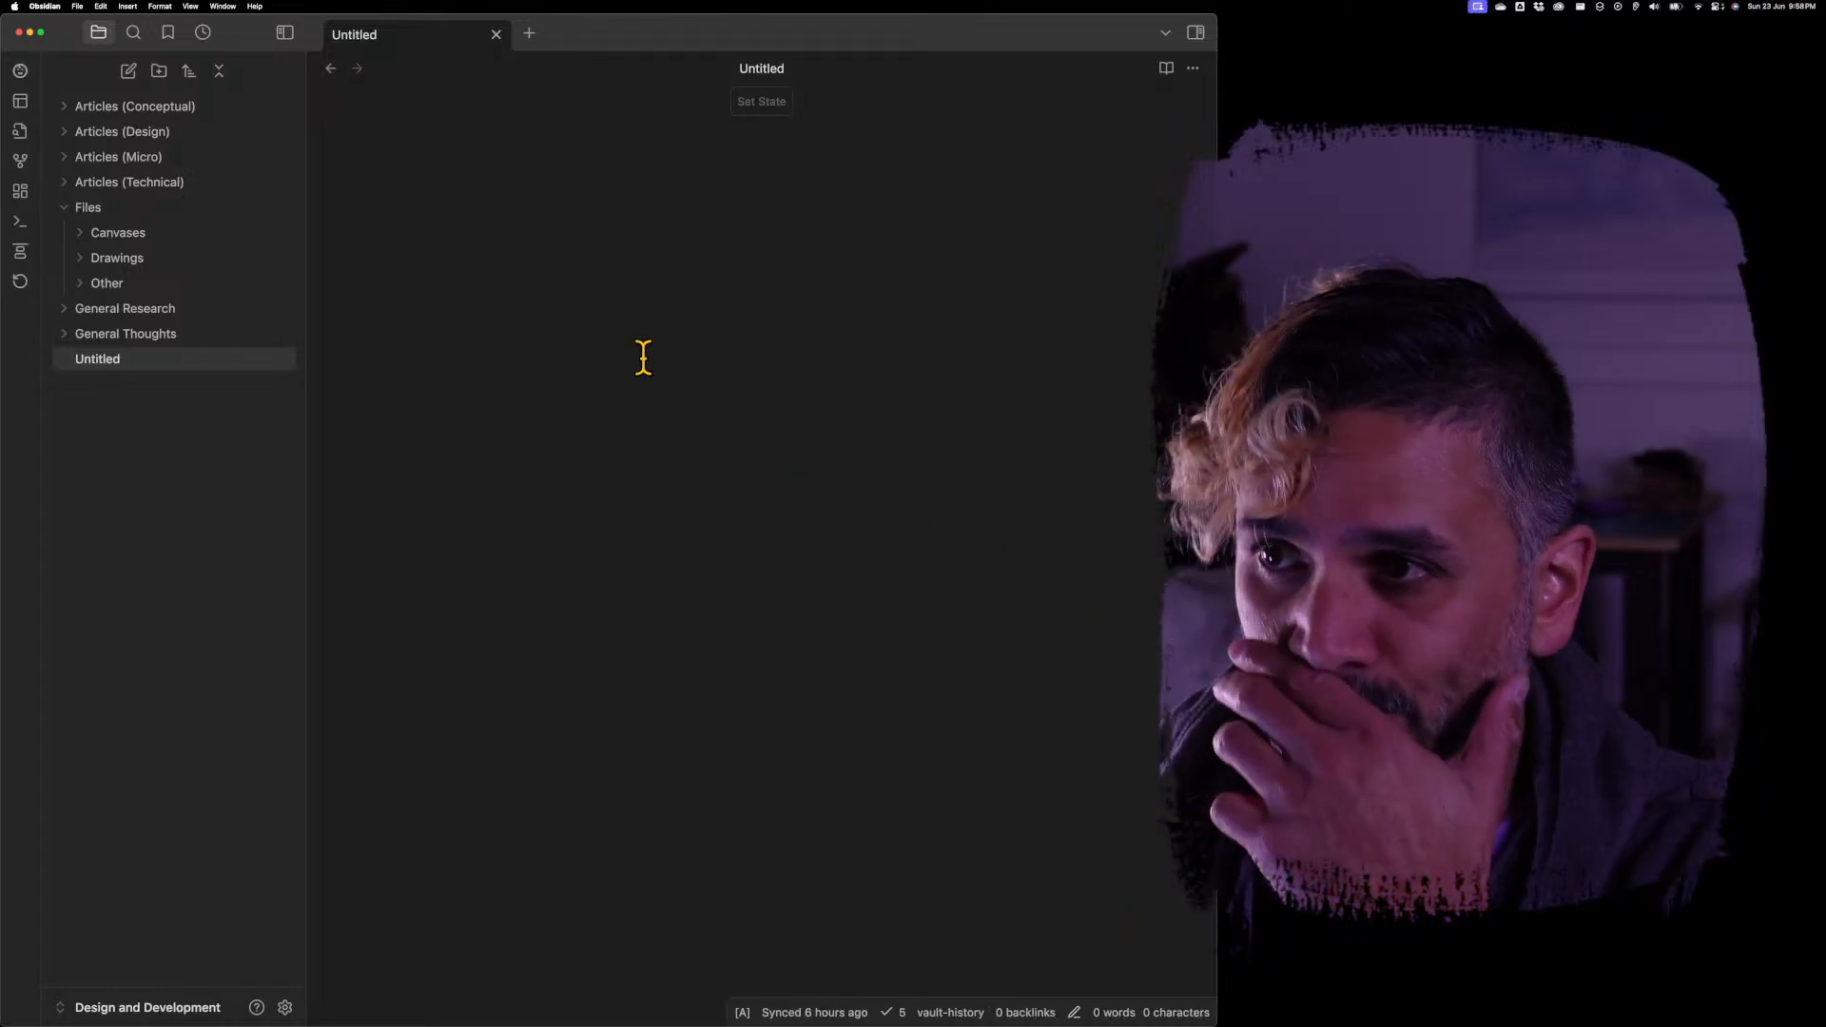
text(/)
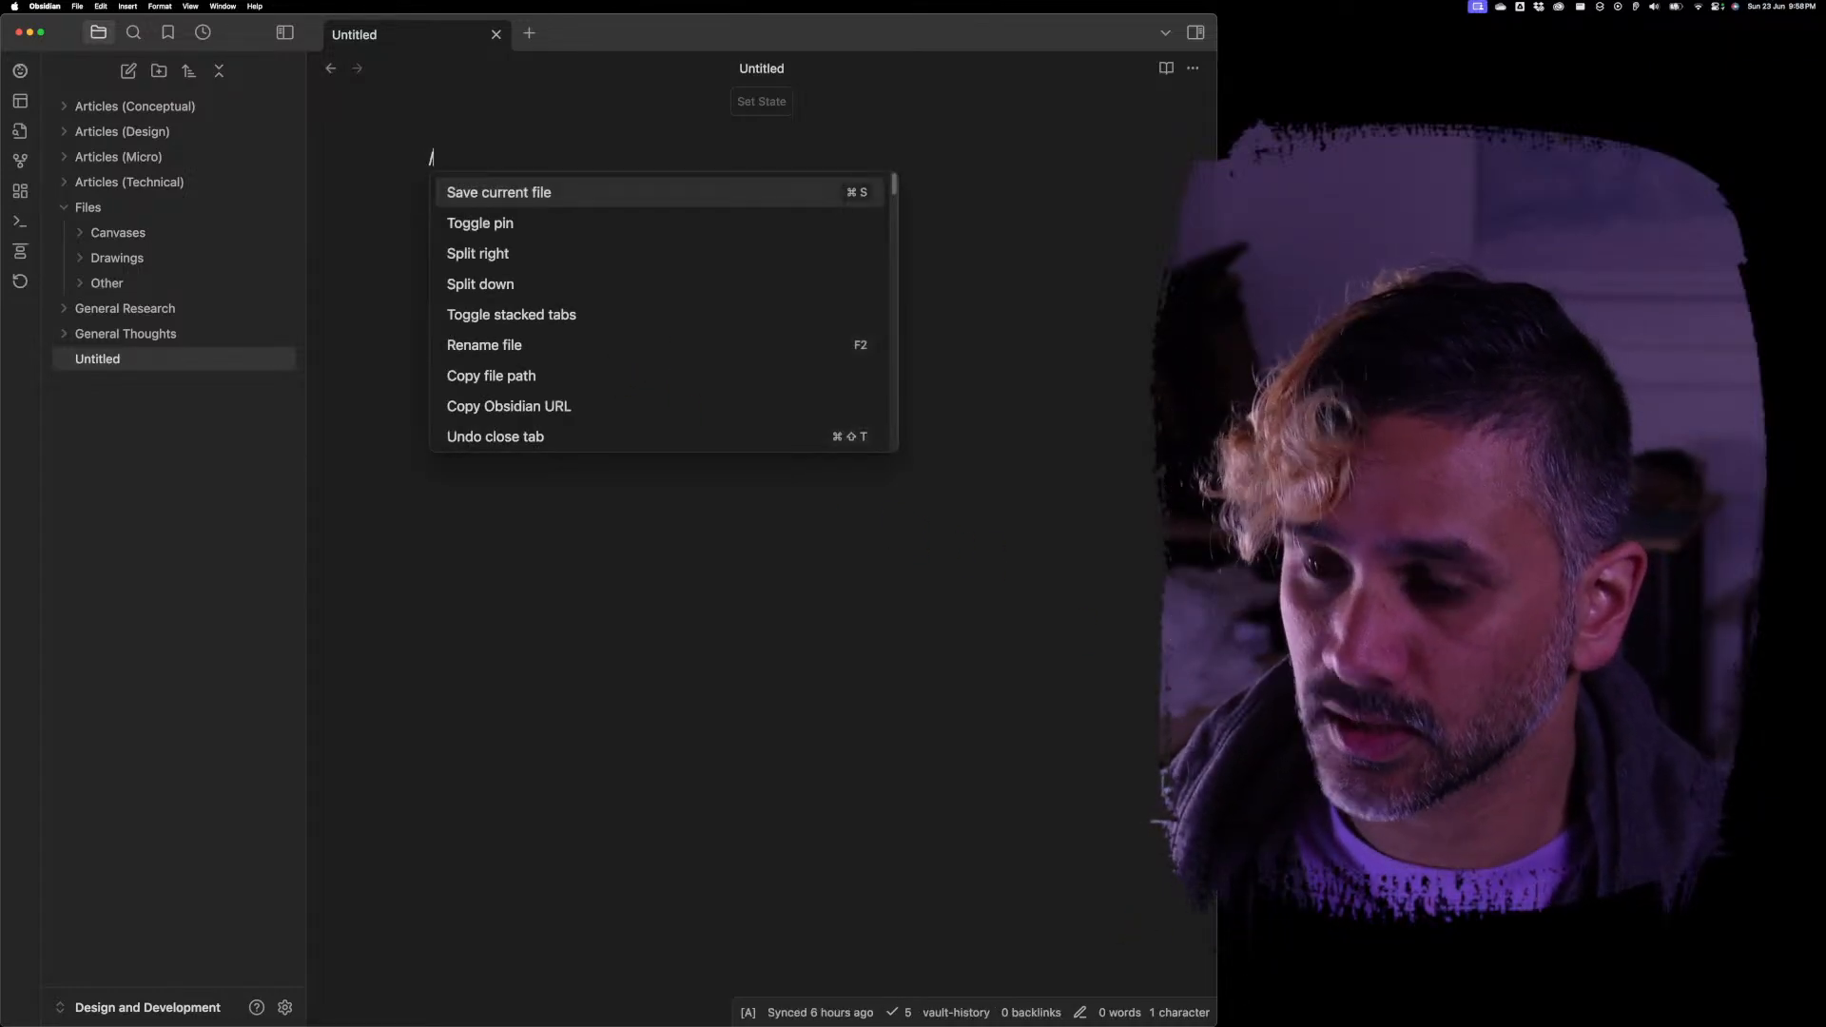
text(writing)
key(Return)
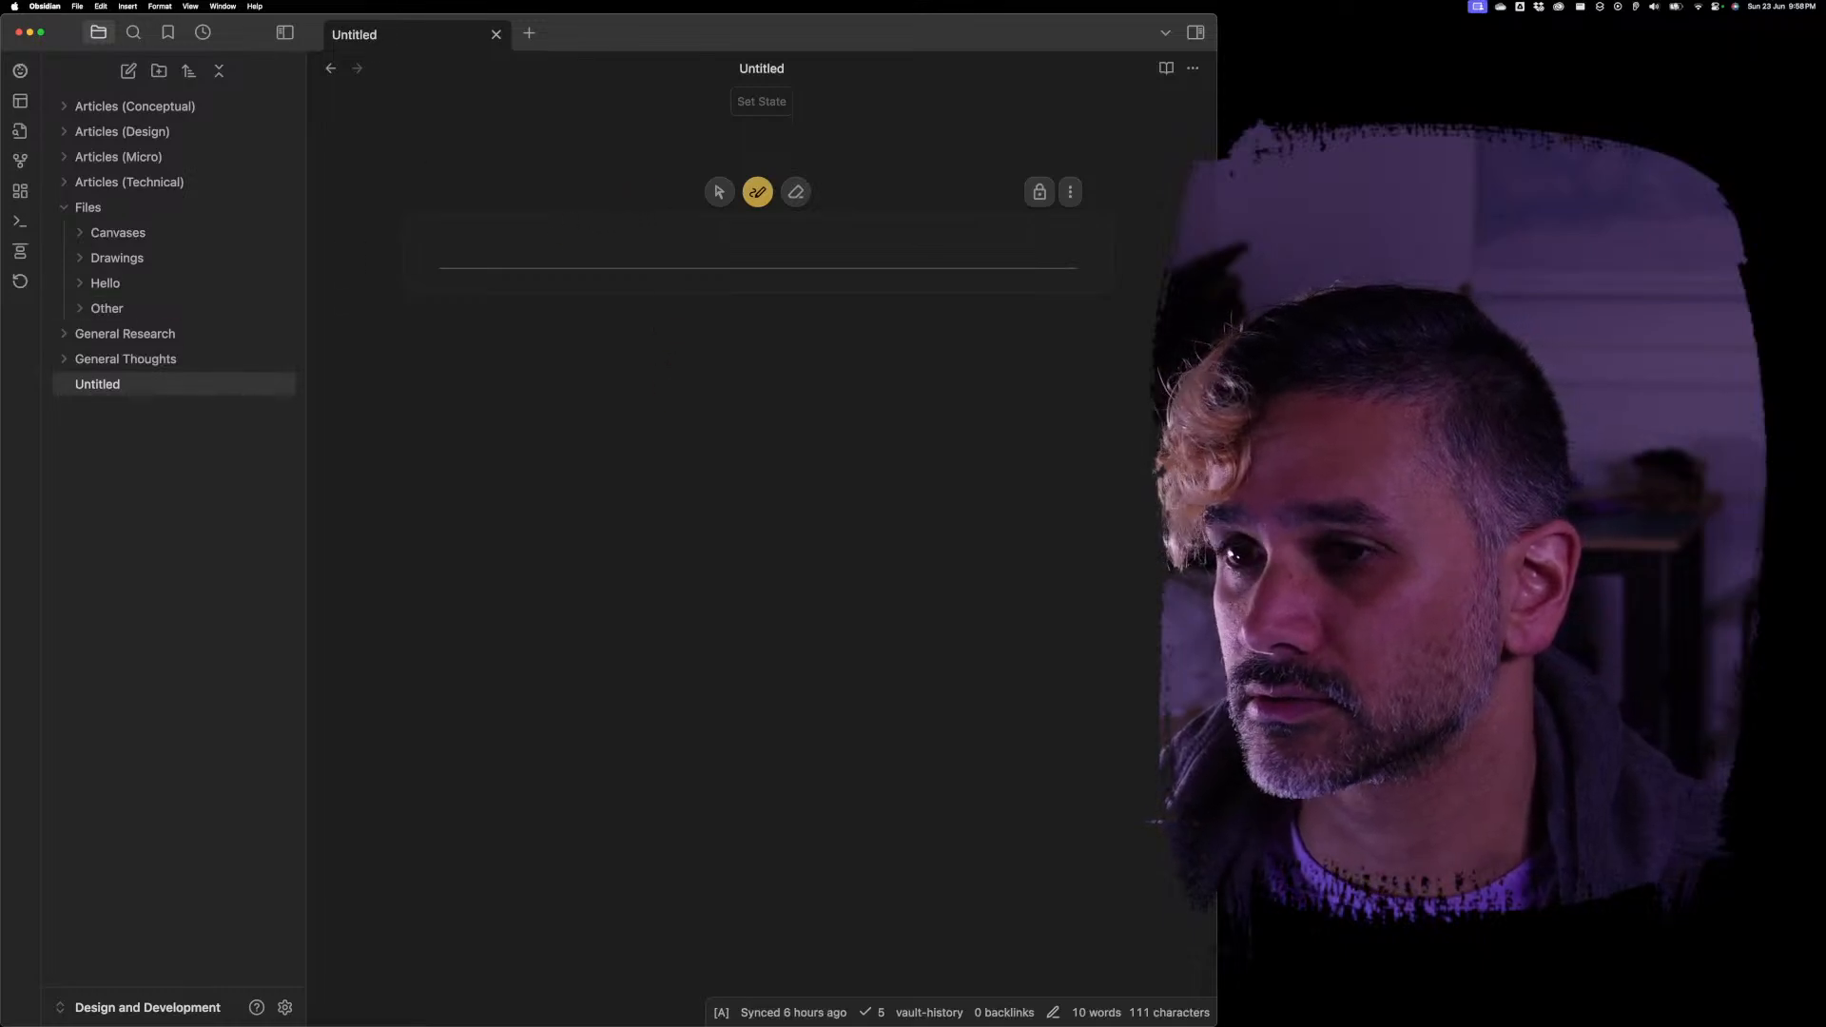
click(81, 284)
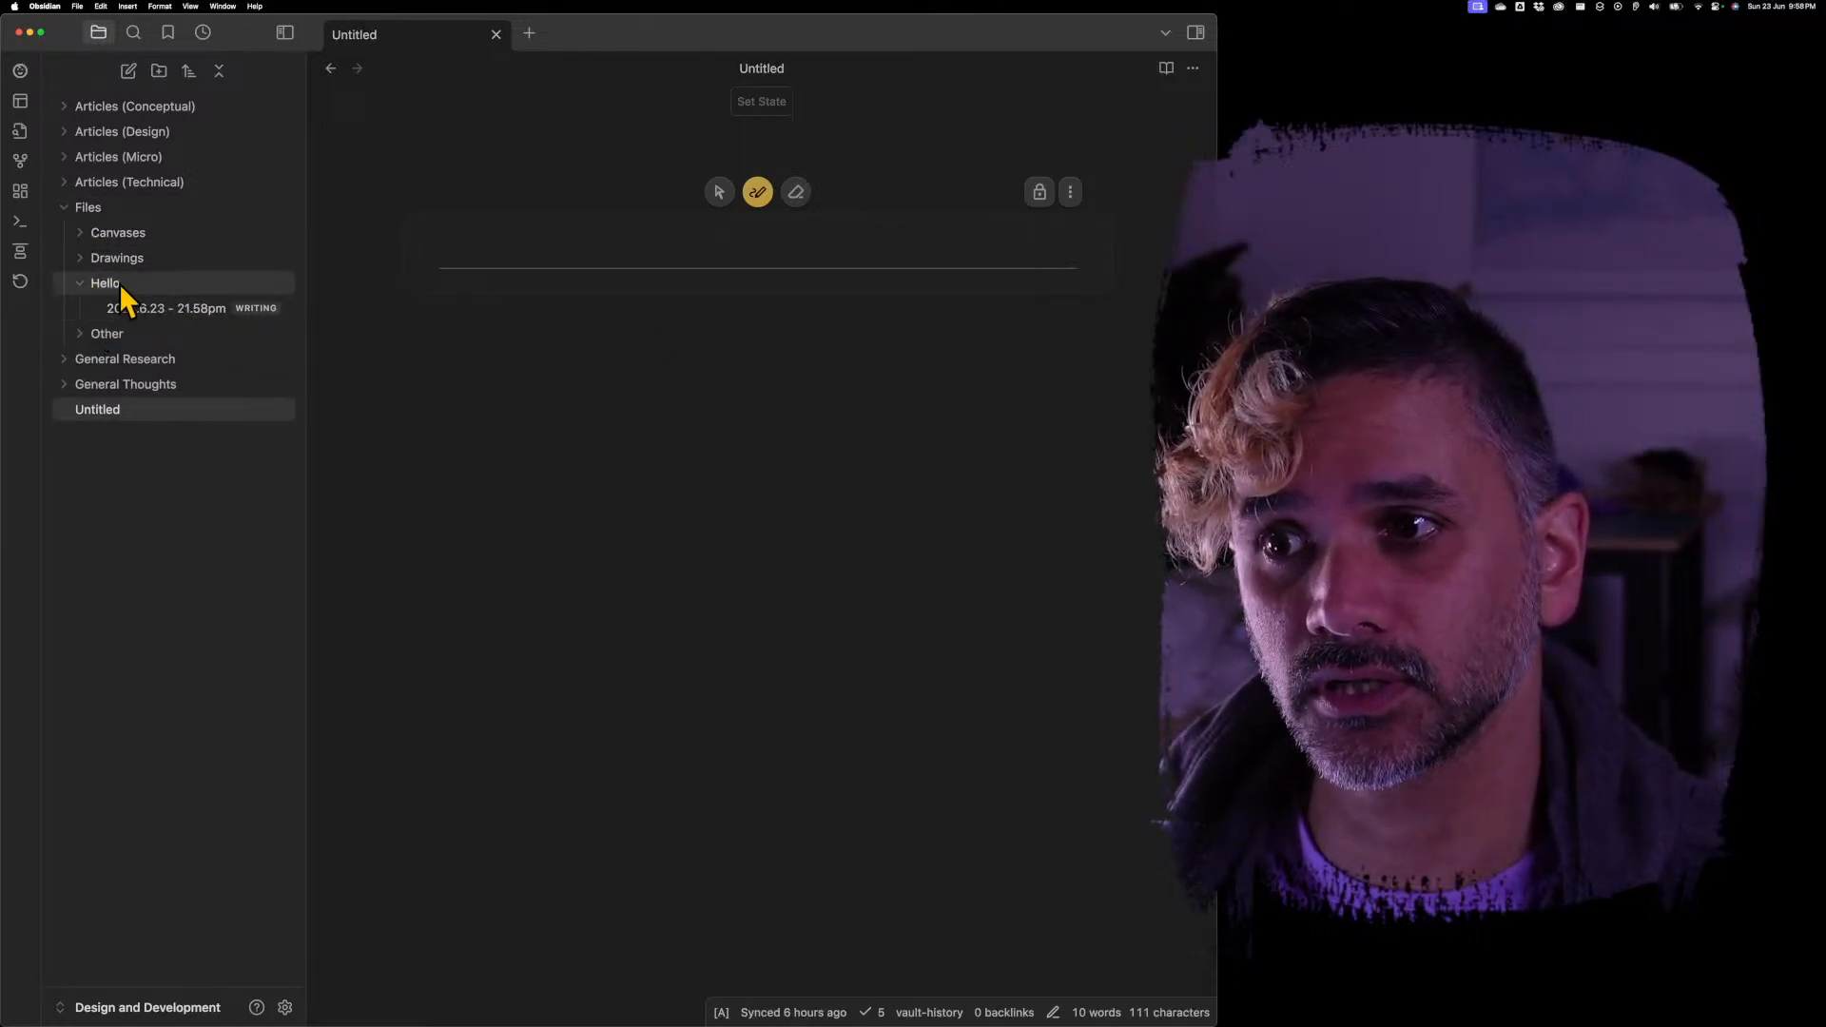
click(84, 284)
Insert a drawing section with /draw below it and confirm it landed in Files/Goodbye
click(801, 409)
text(/)
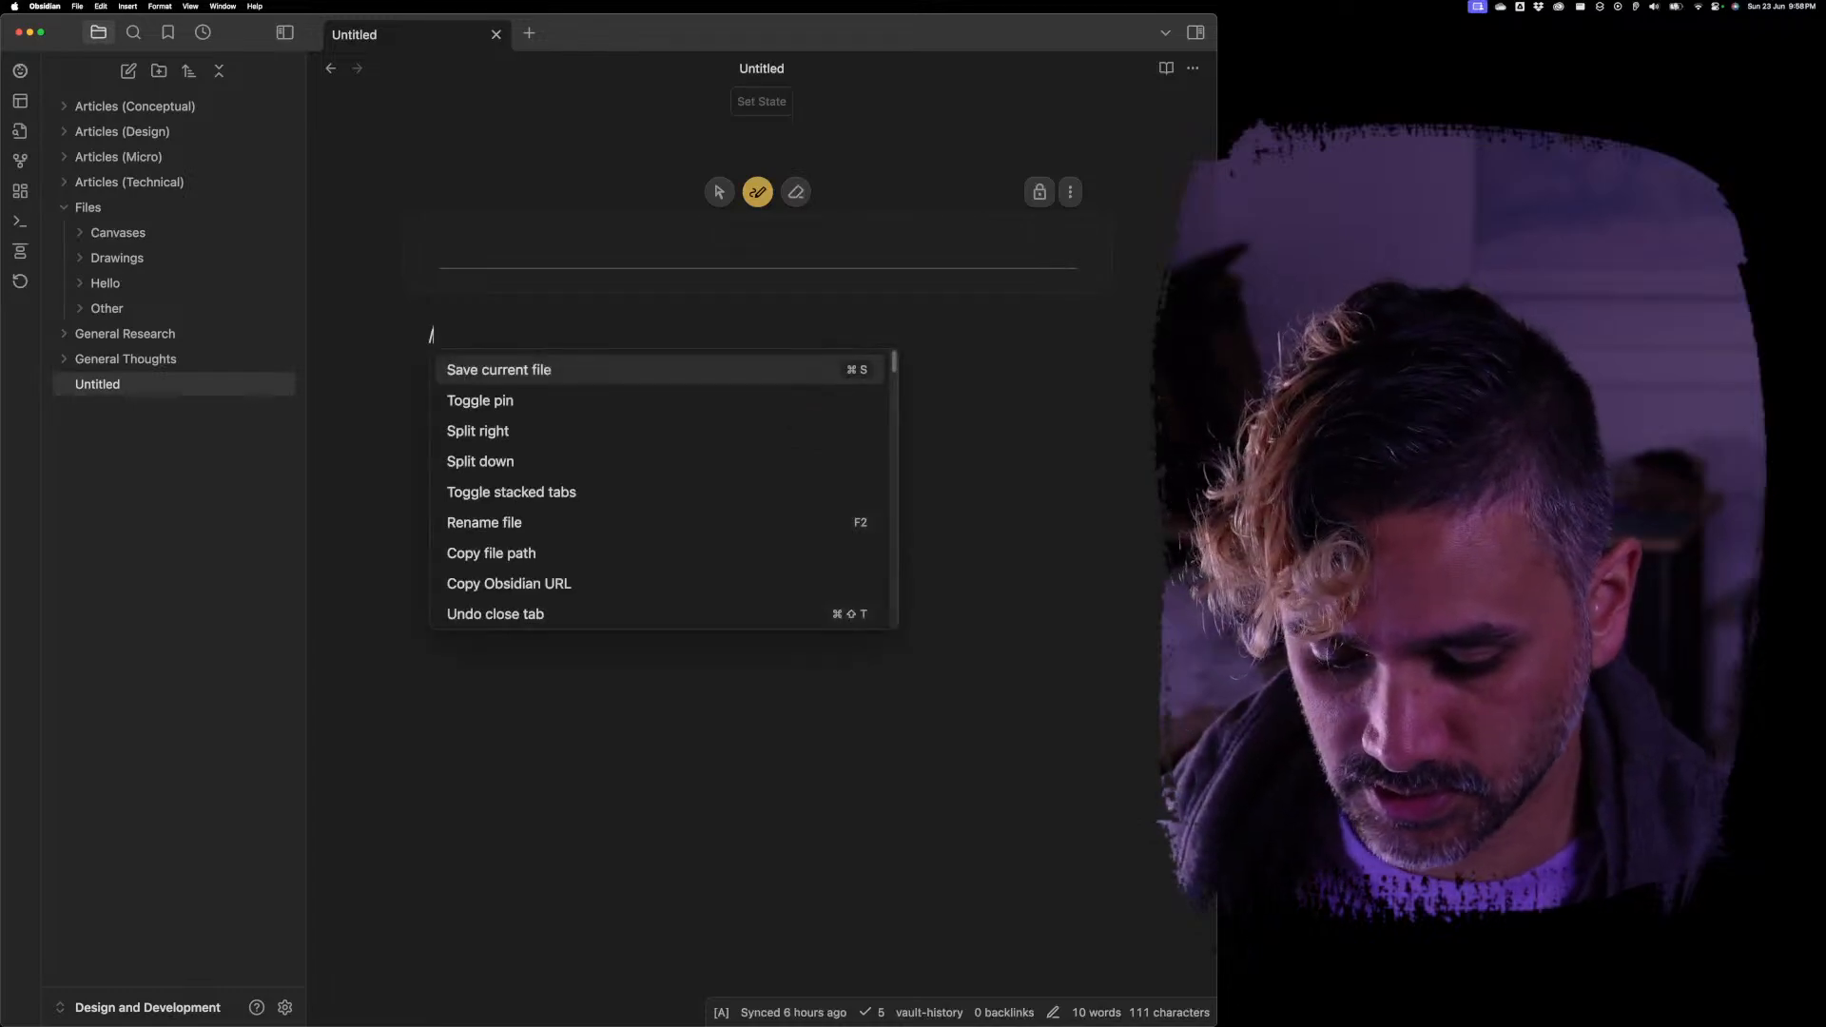
text(drawi)
key(Return)
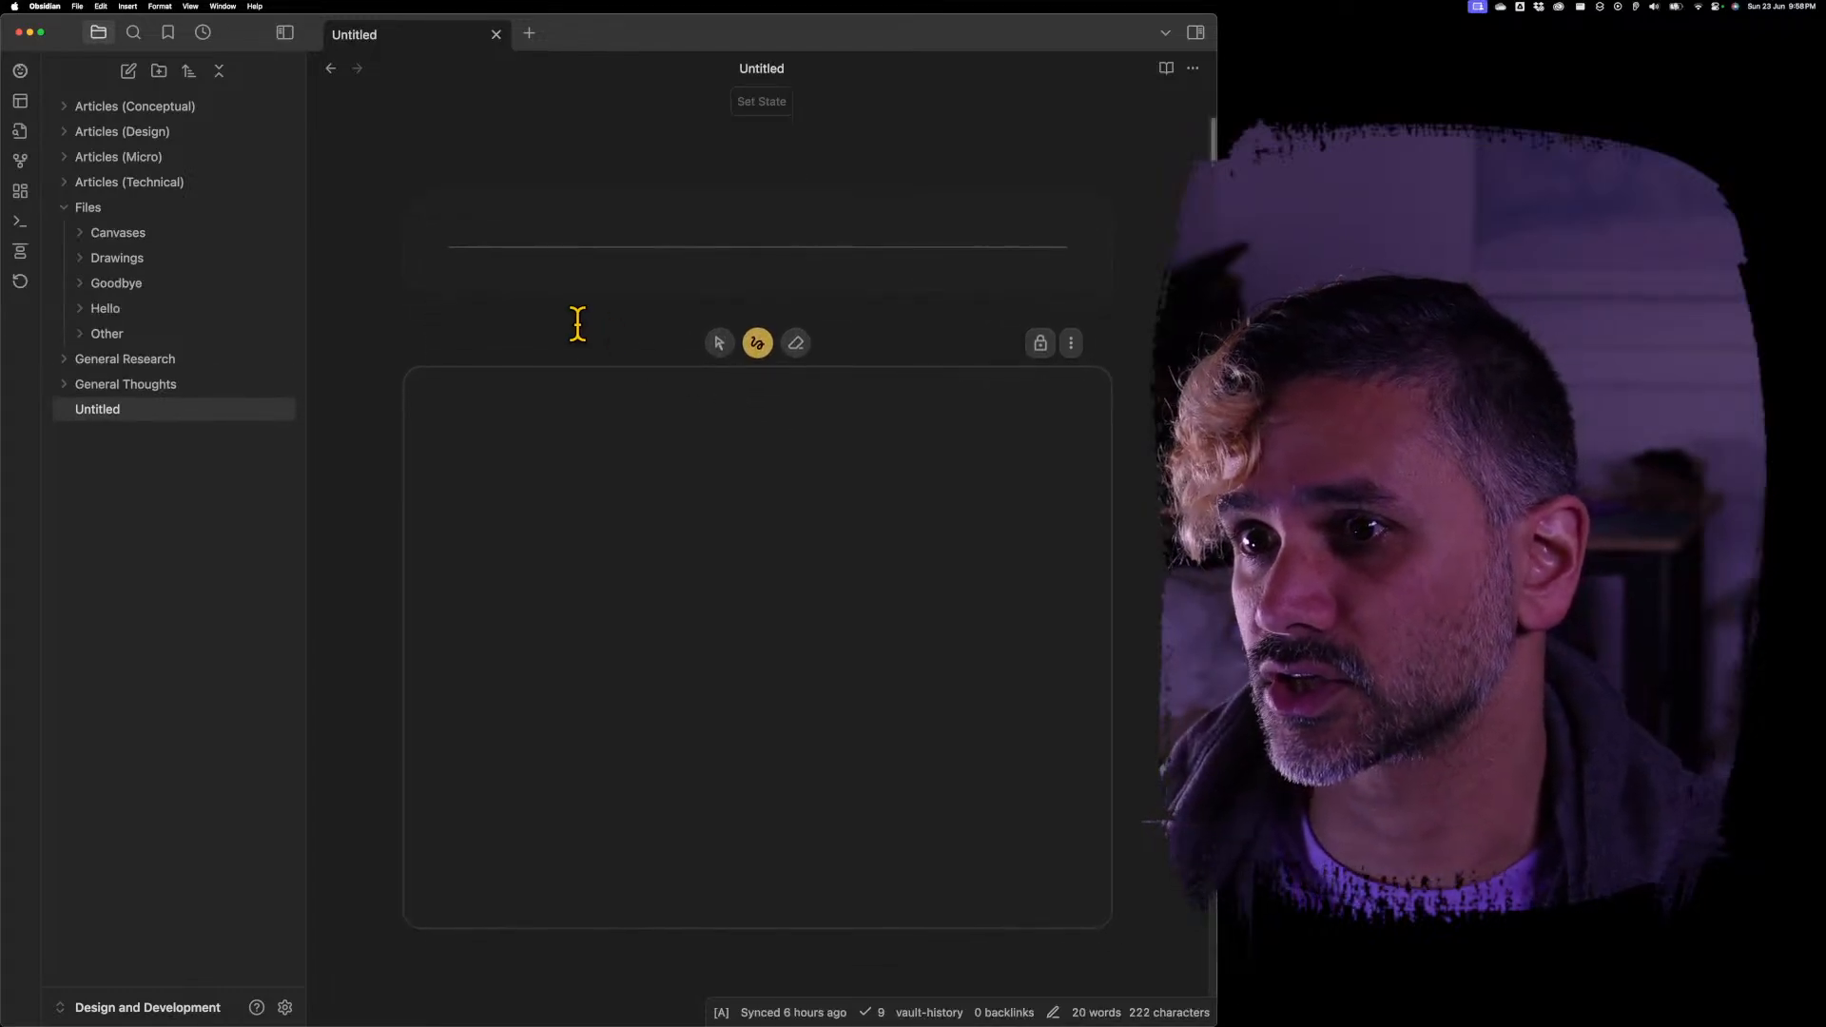
click(78, 282)
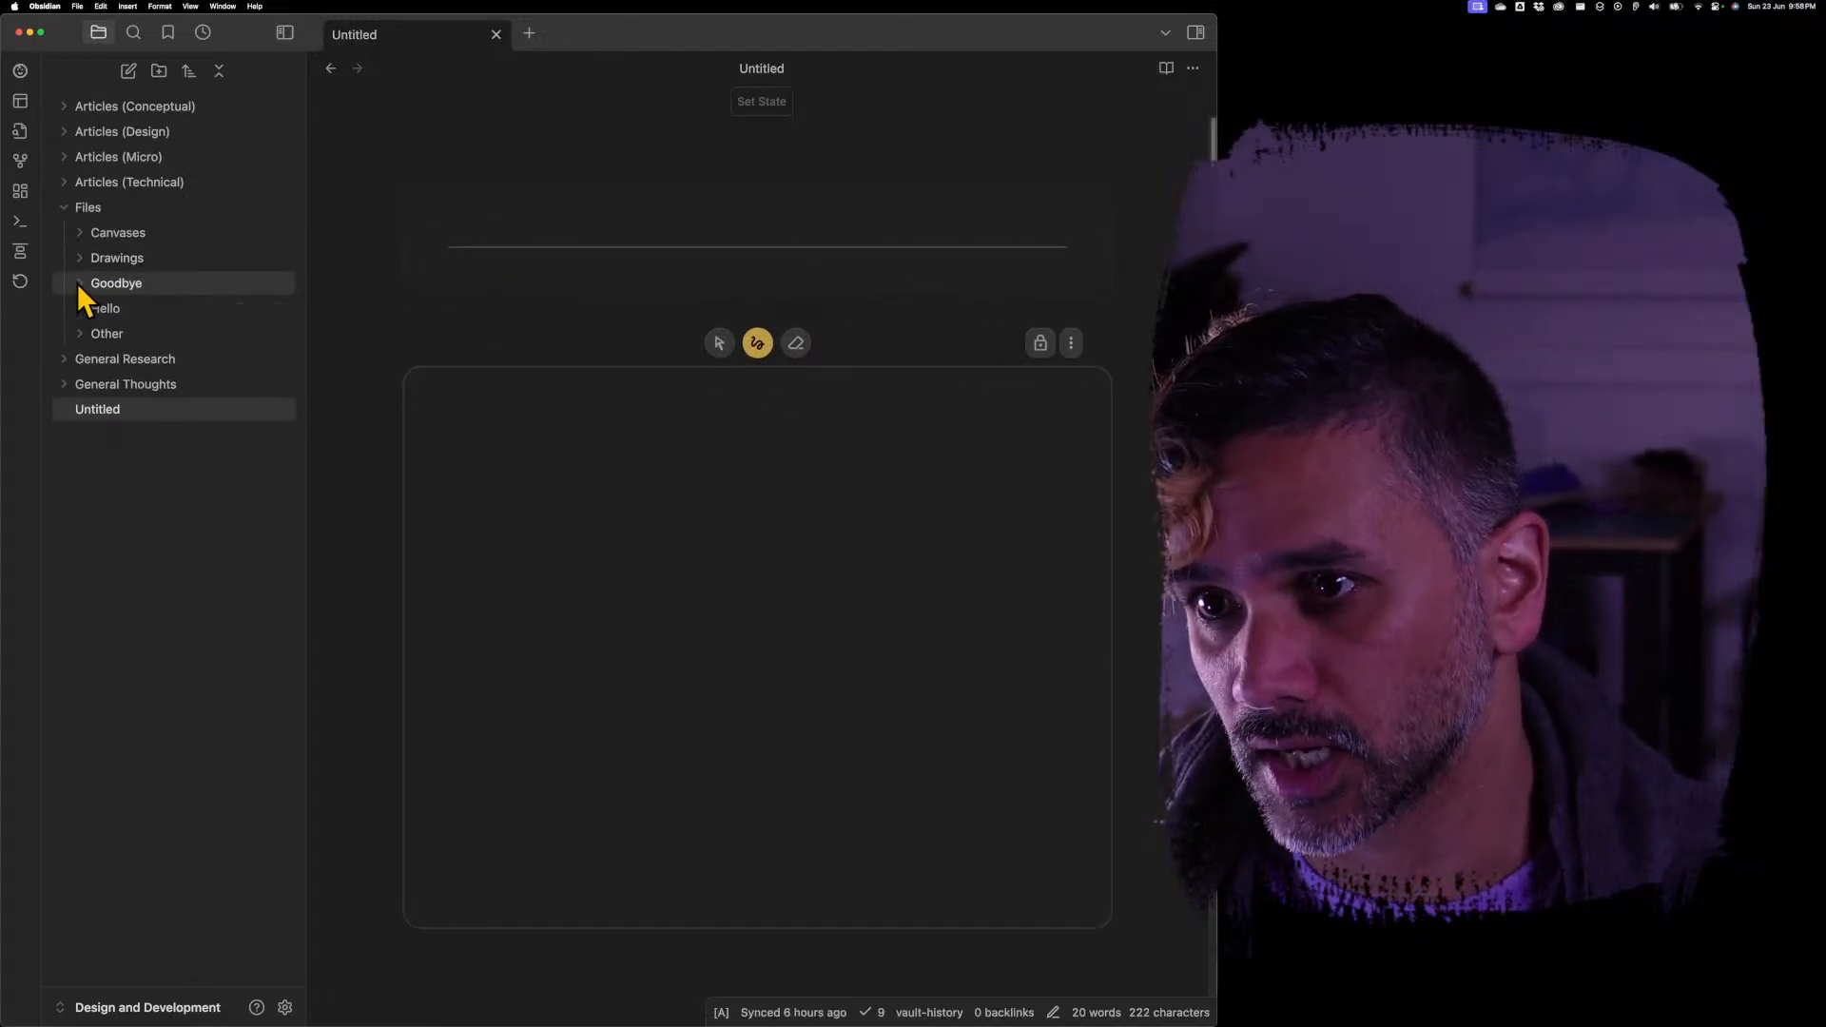
Restore the writing subfolder to Files/Ink/Writing and remove Goodbye from the drawing subfolder path
click(285, 1009)
click(764, 786)
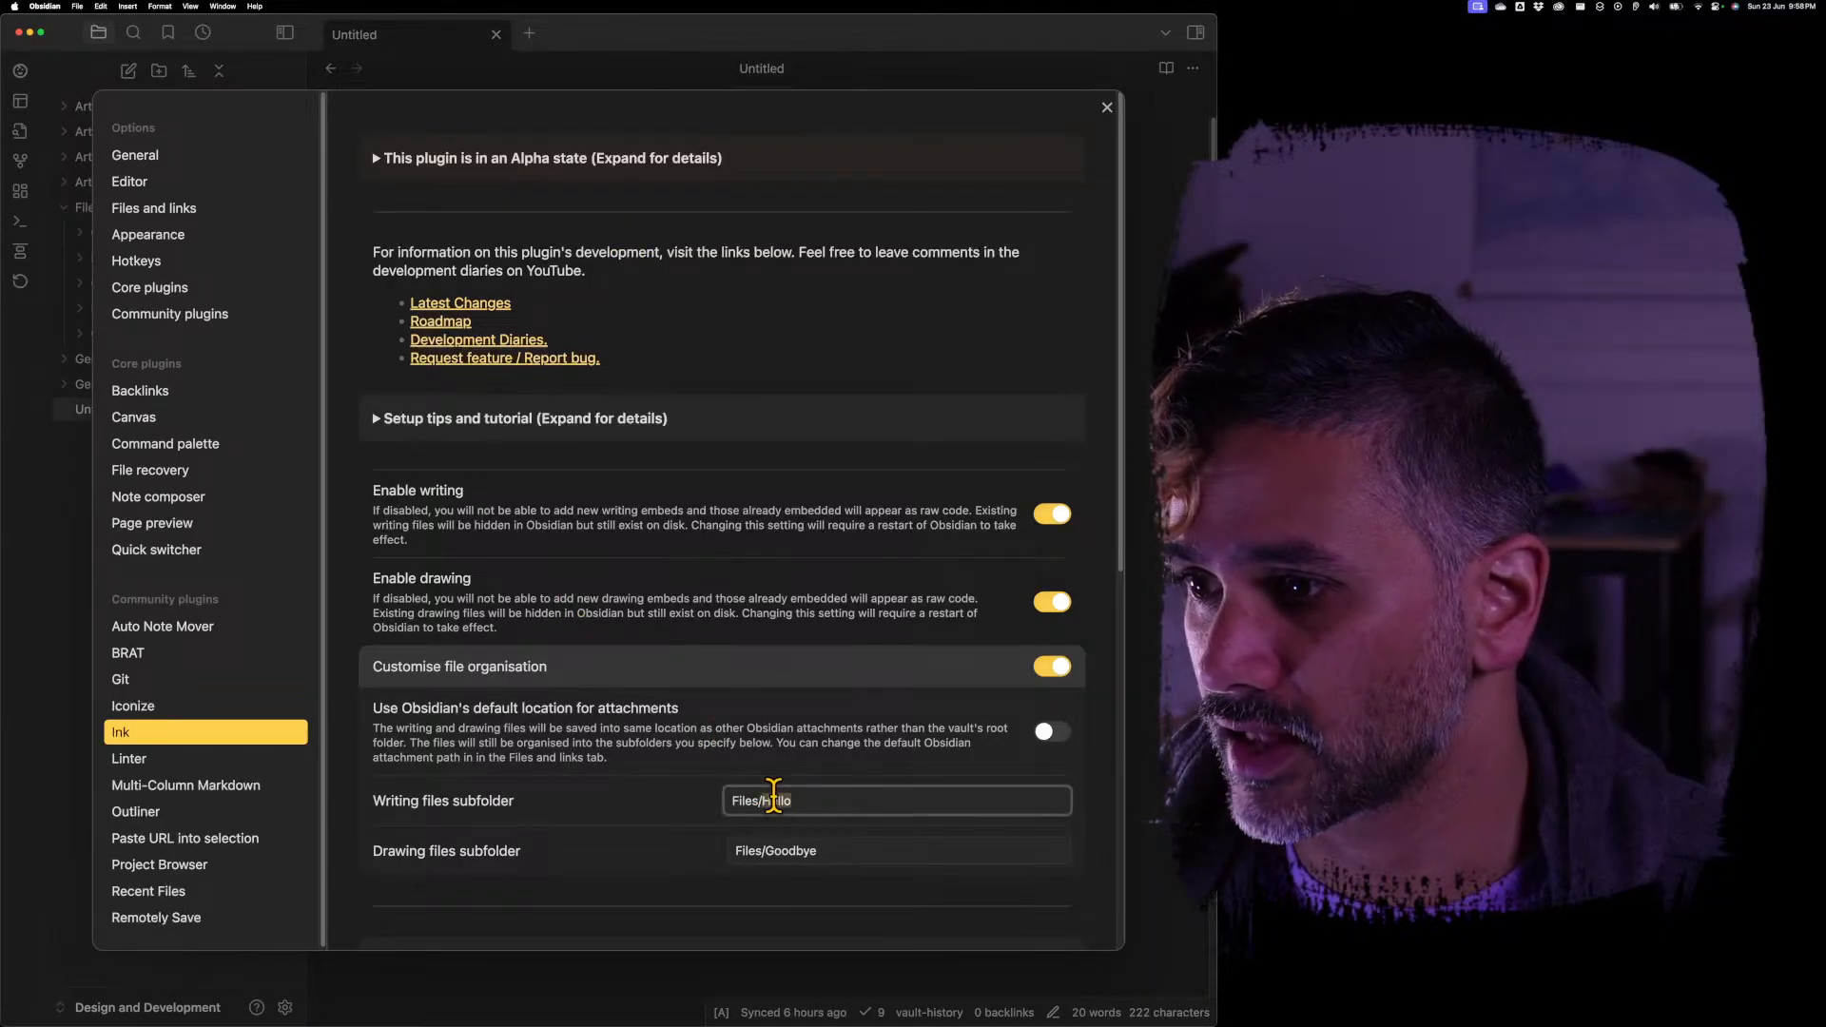
key(BackSpace)
key(BackSpace)
key(BackSpace)
text(Ink)
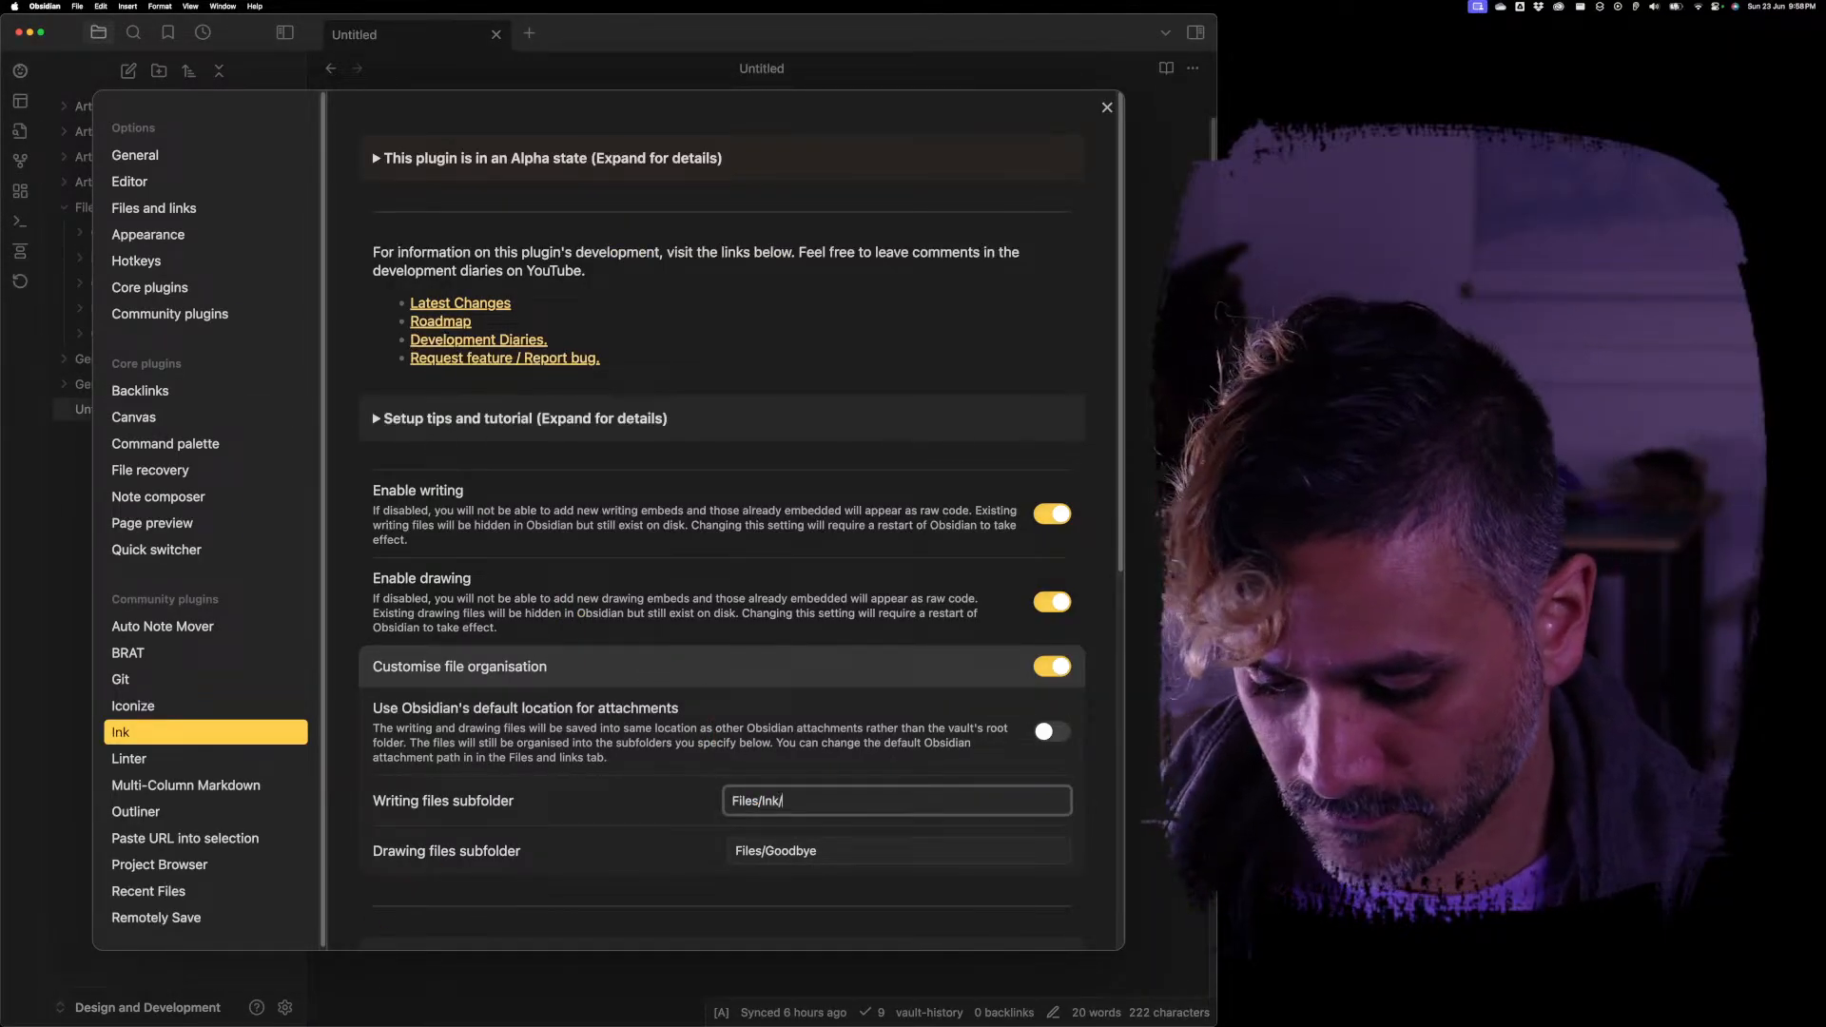
text(/Writing)
key(Return)
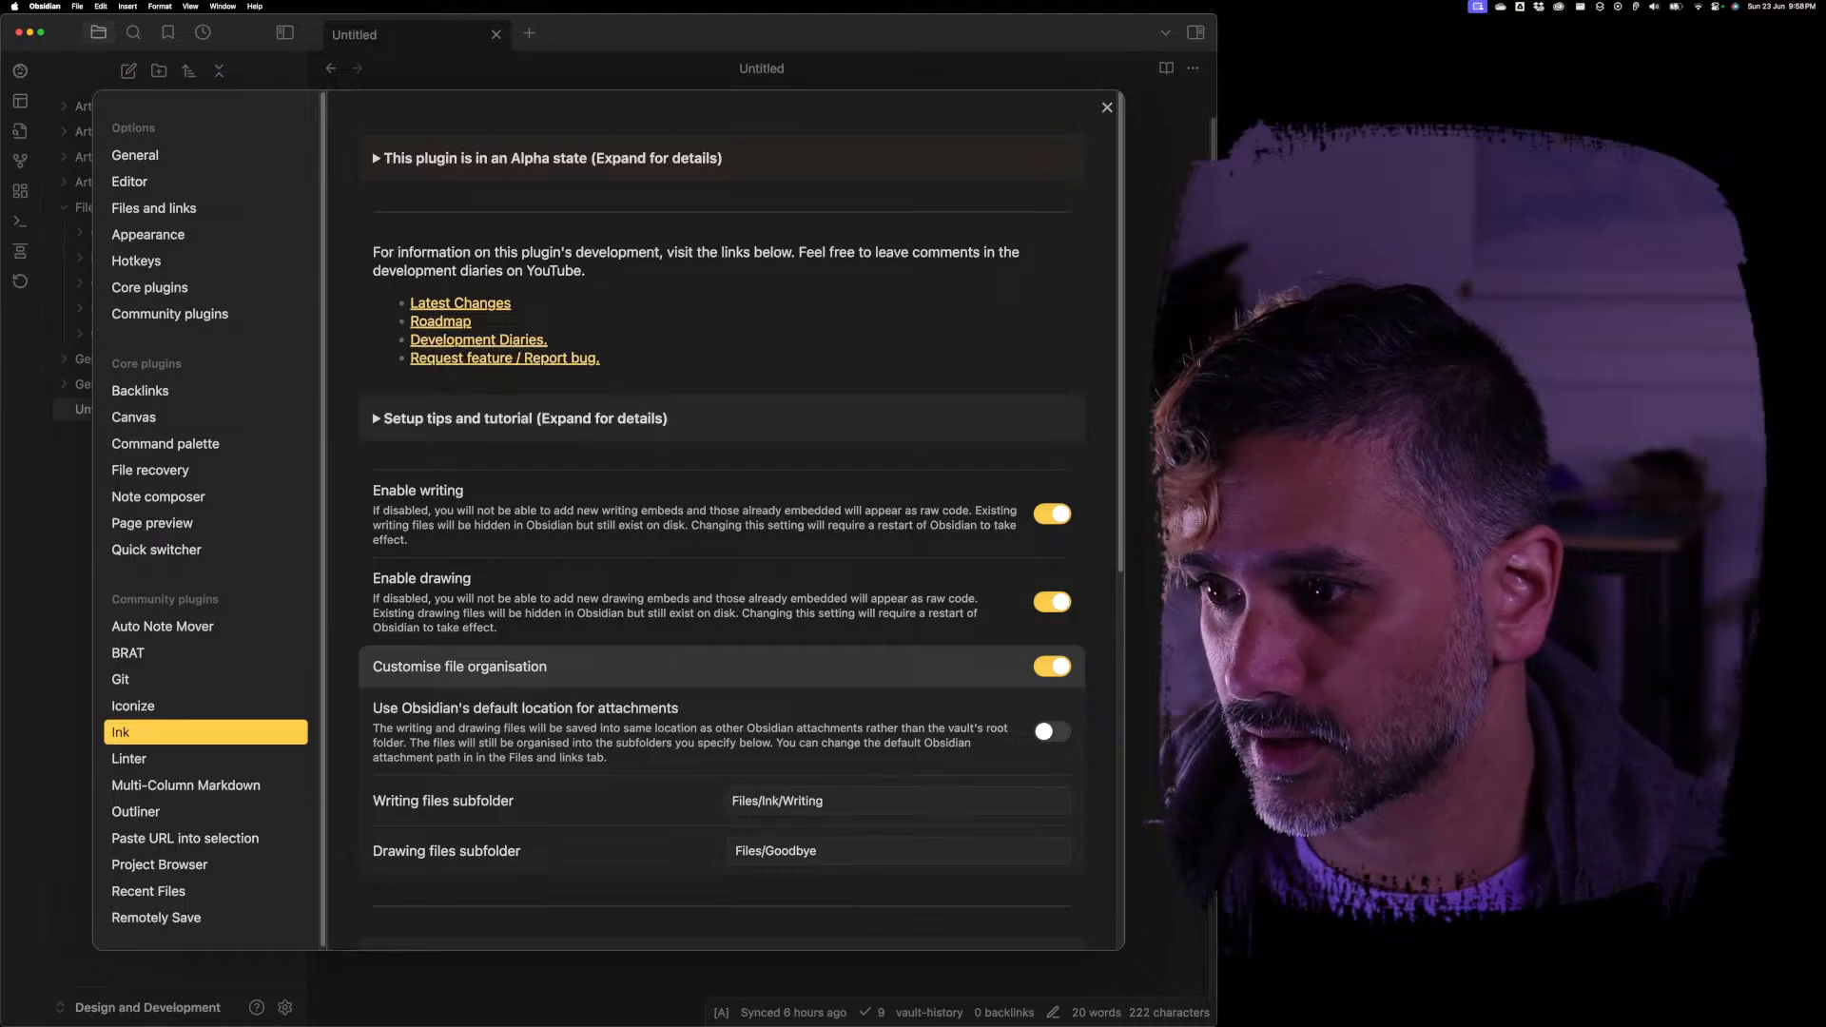
click(796, 851)
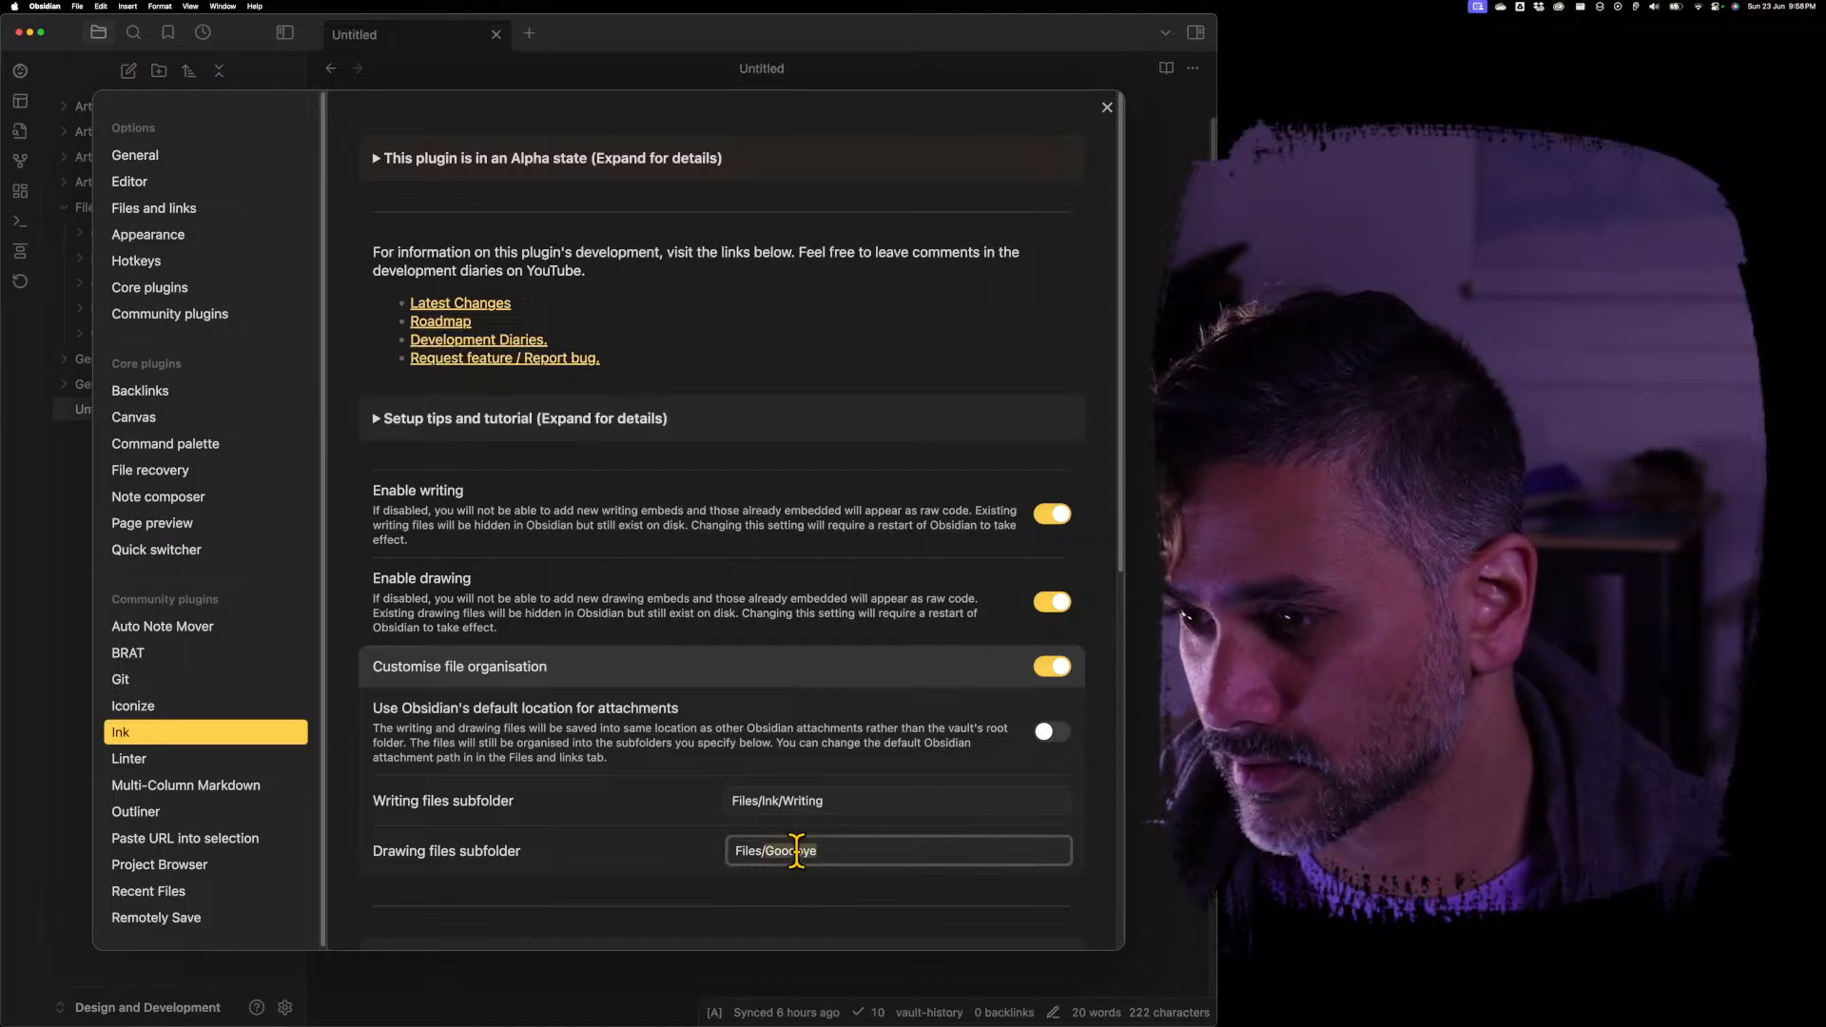
key(BackSpace)
key(BackSpace)
key(BackSpace)
text(Ink/Drawin)
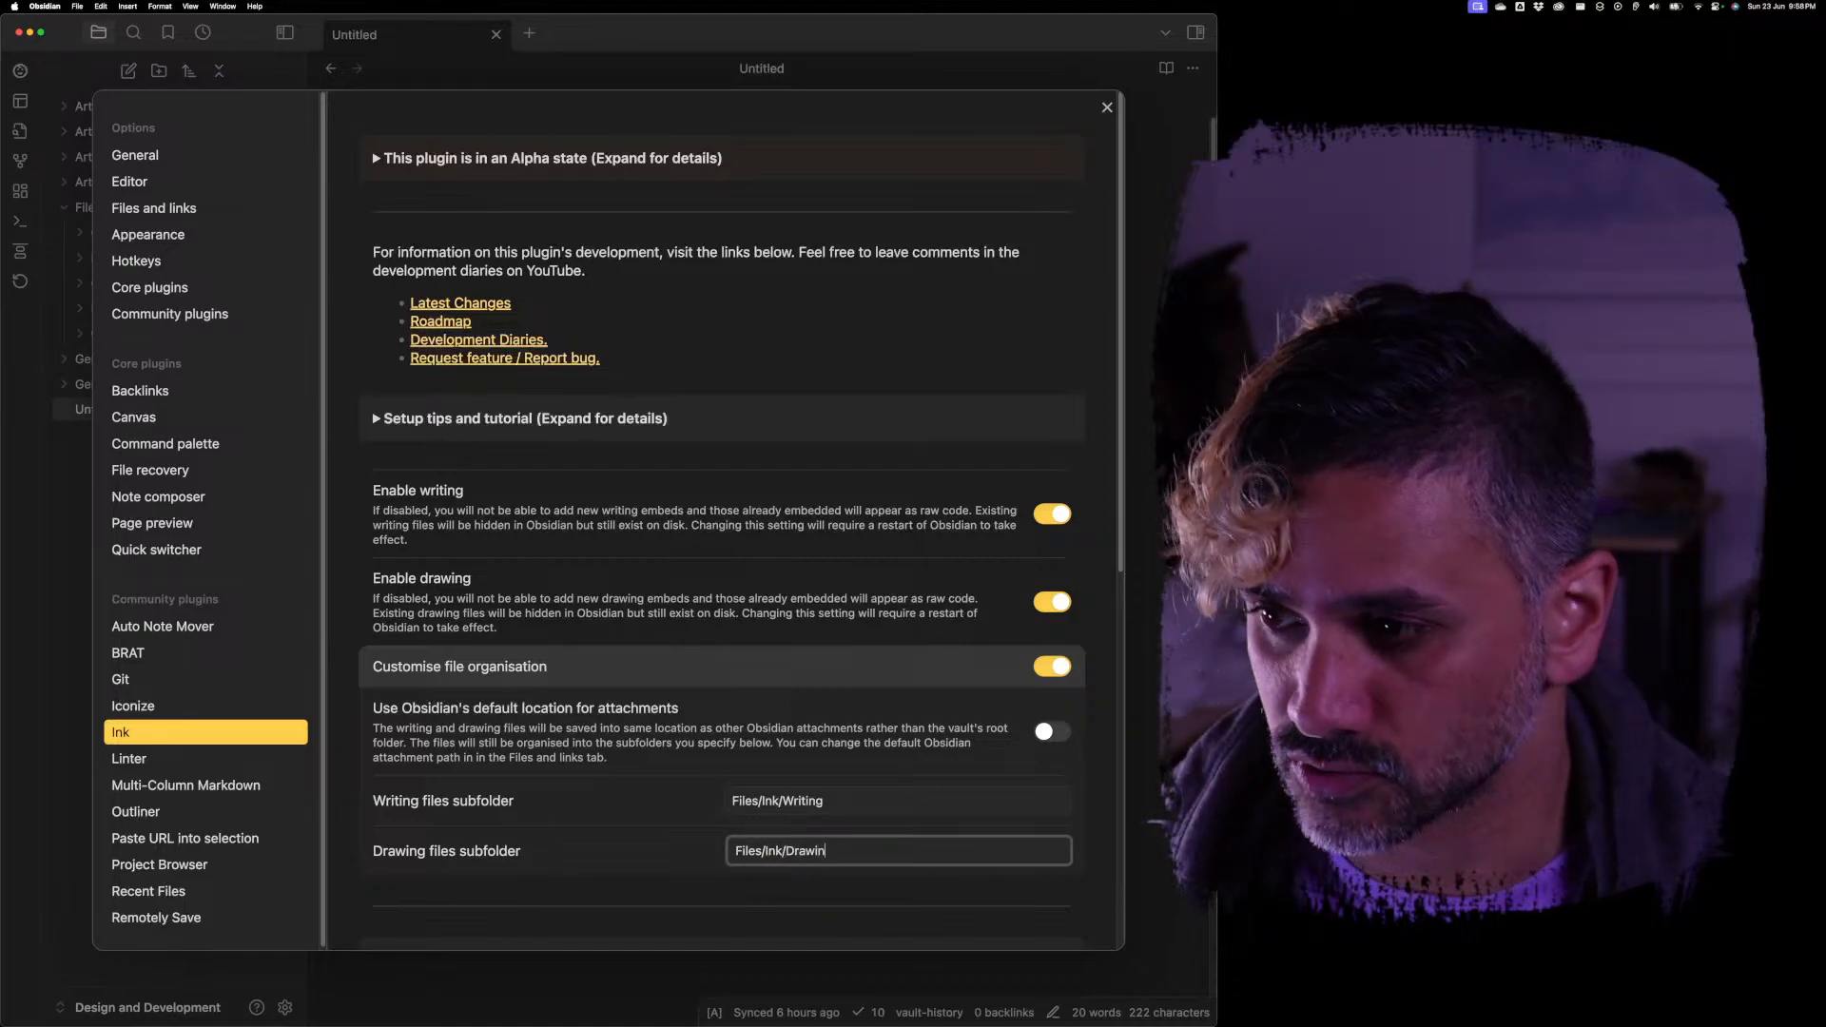
text(g)
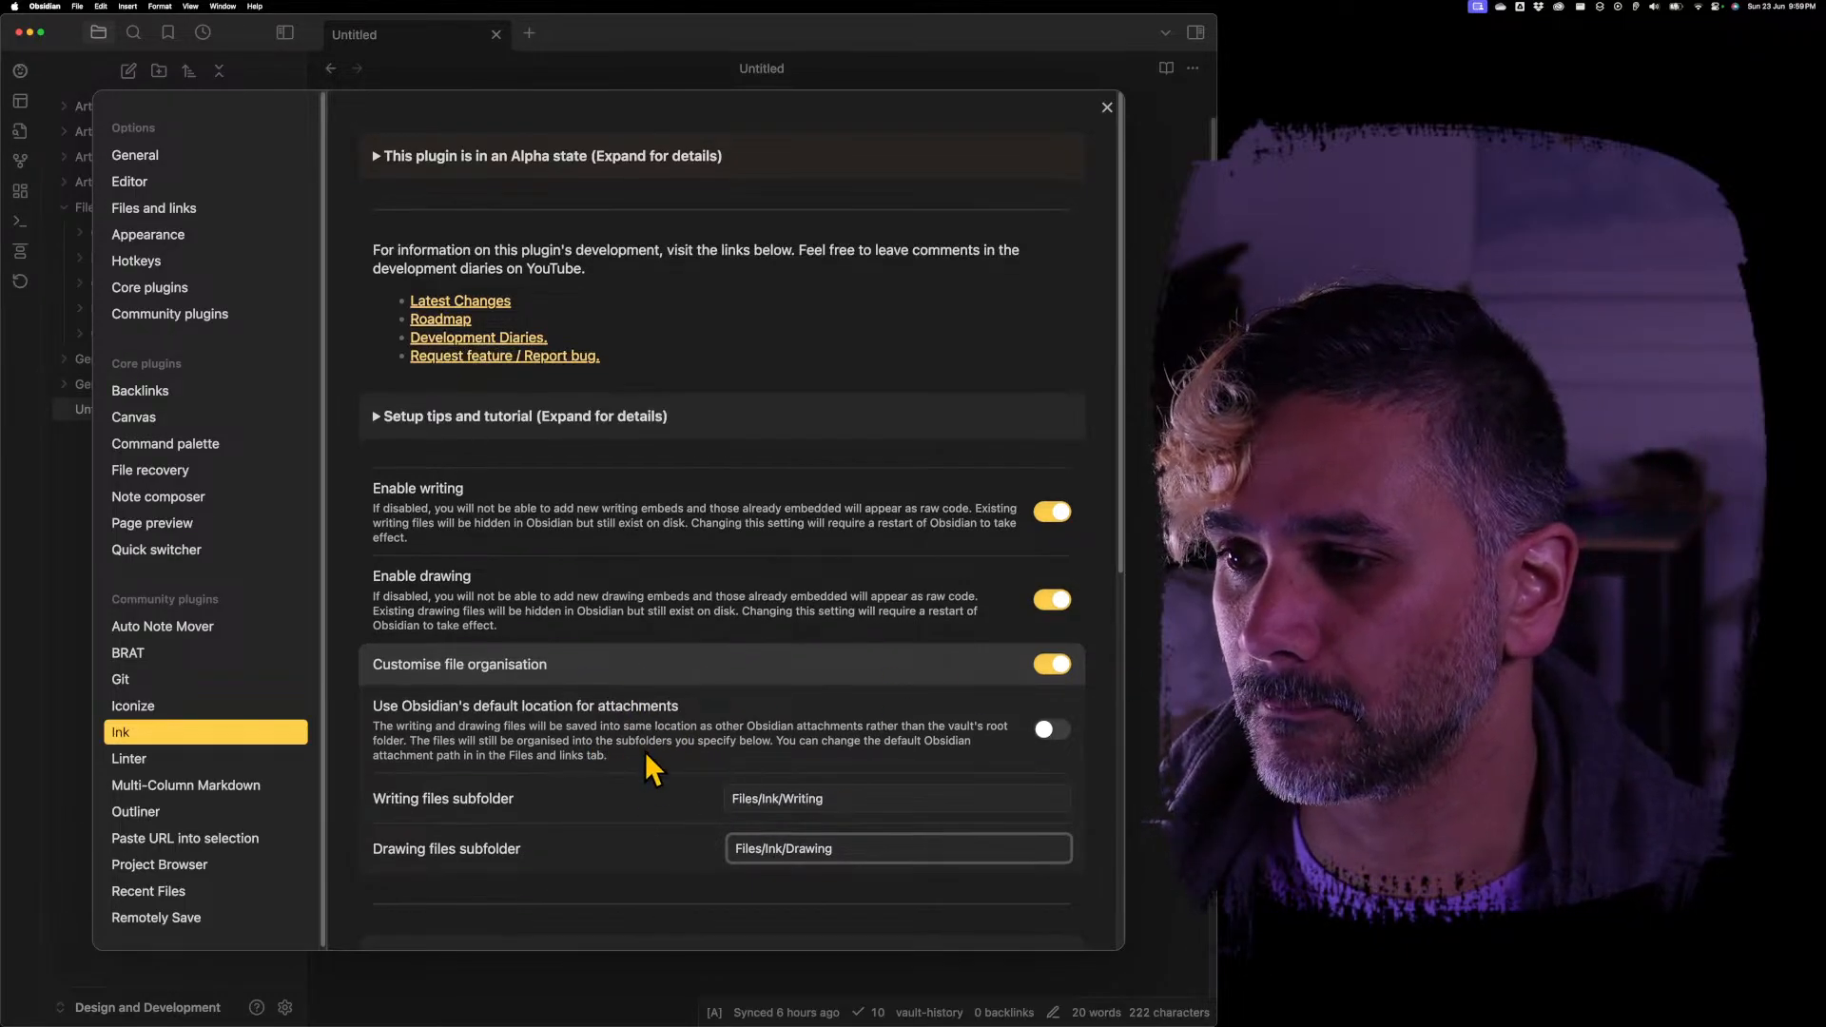
scroll(807, 661, down, 3)
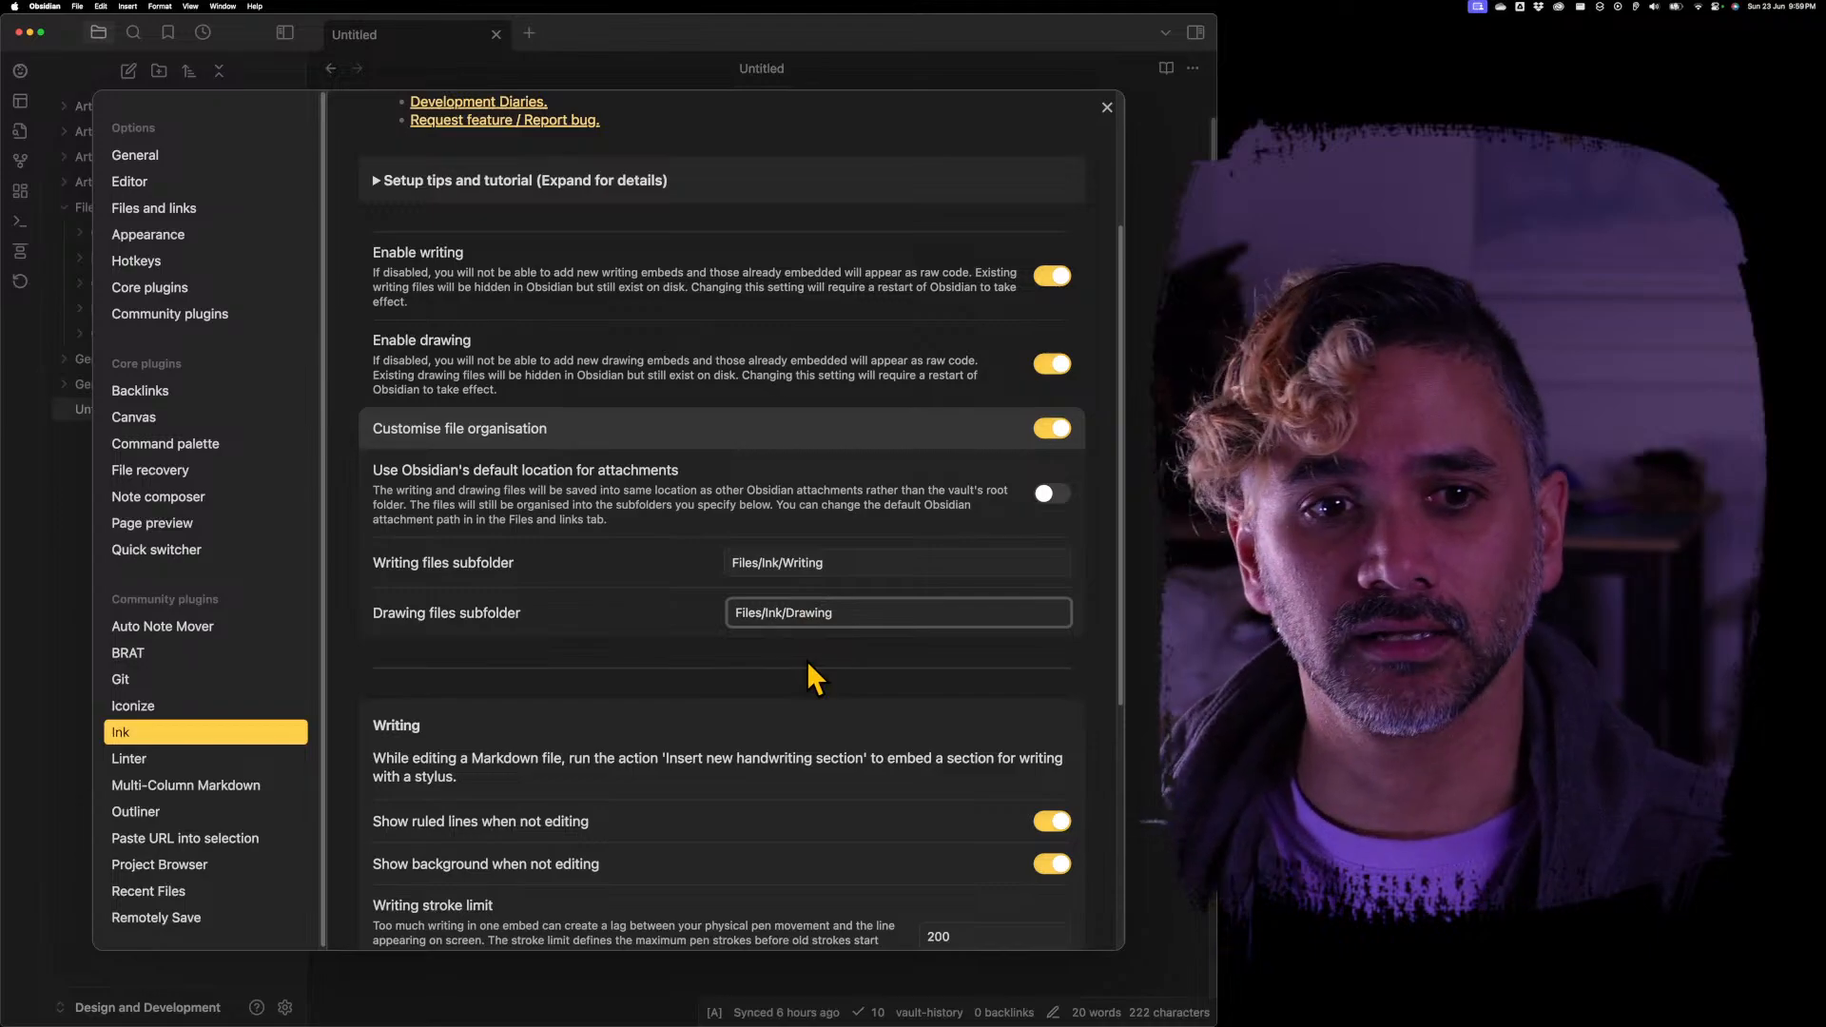